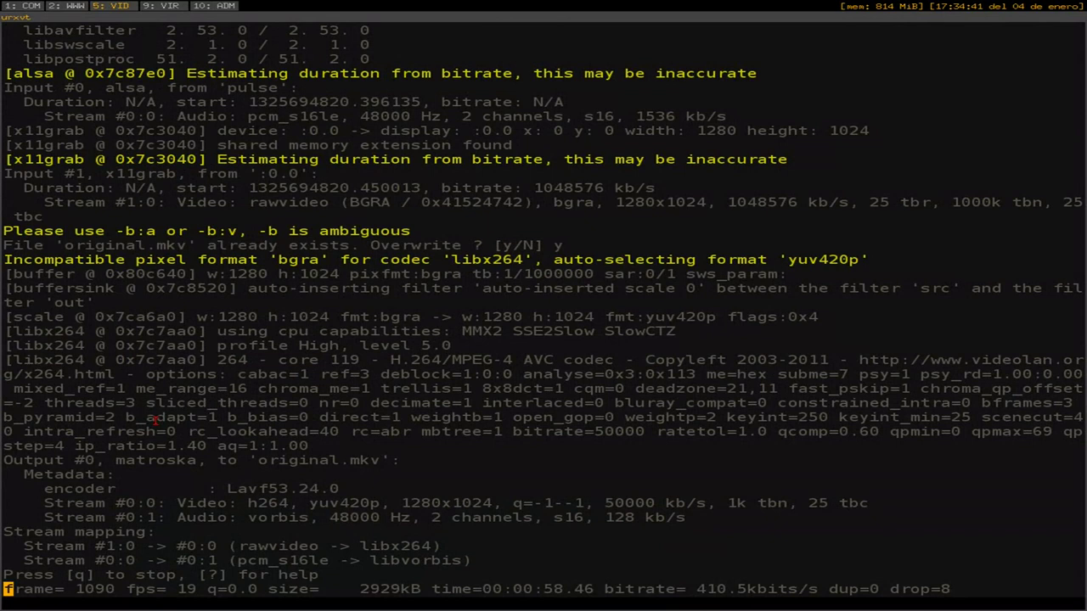
Start the virtual machine and begin the Windows 7 installation with Español as language, regional format and keyboard.
key(super+9)
click(178, 56)
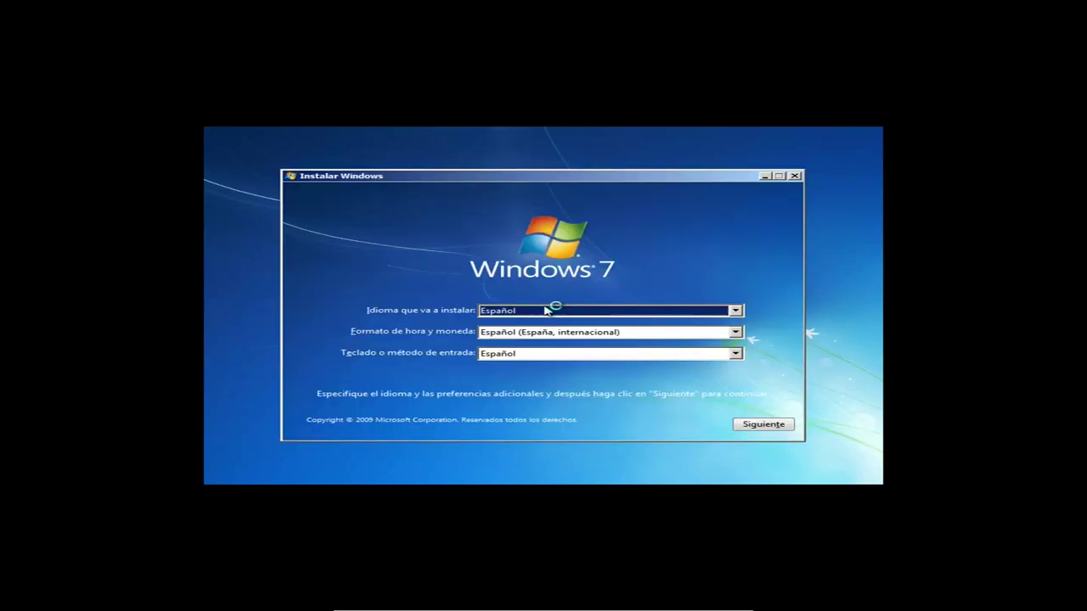
click(780, 427)
click(549, 302)
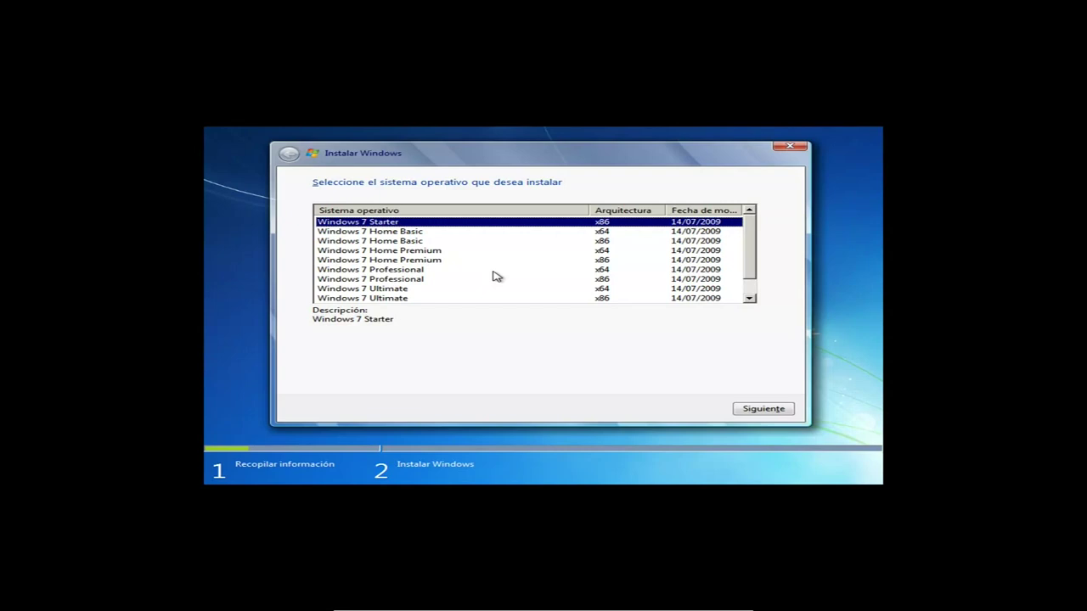
Choose the x86 edition of Windows 7 Ultimate as the operating system to install.
scroll(480, 274, down, 1)
click(399, 281)
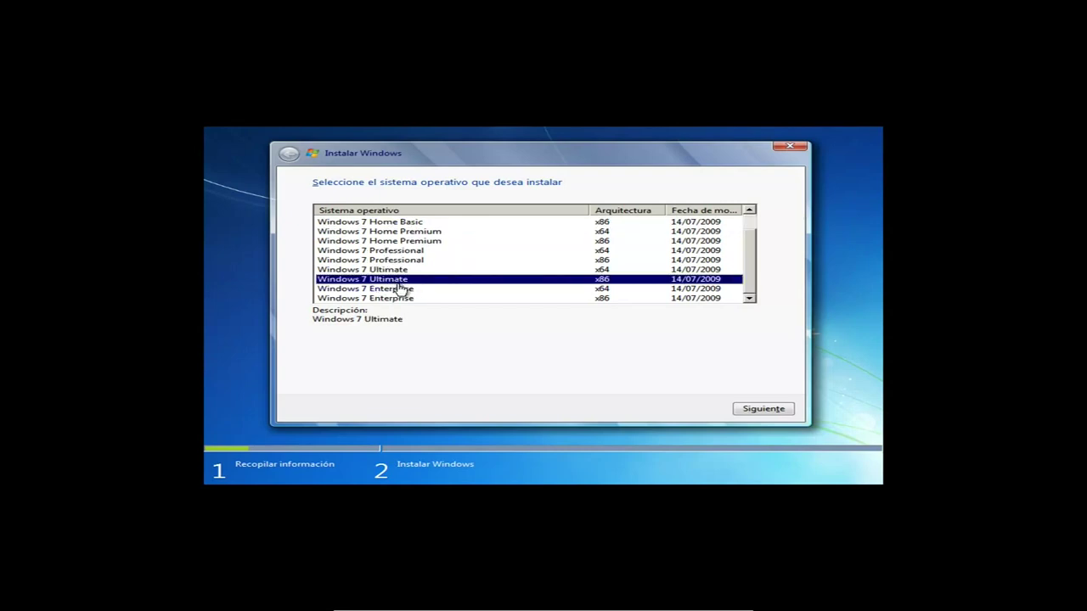
click(574, 290)
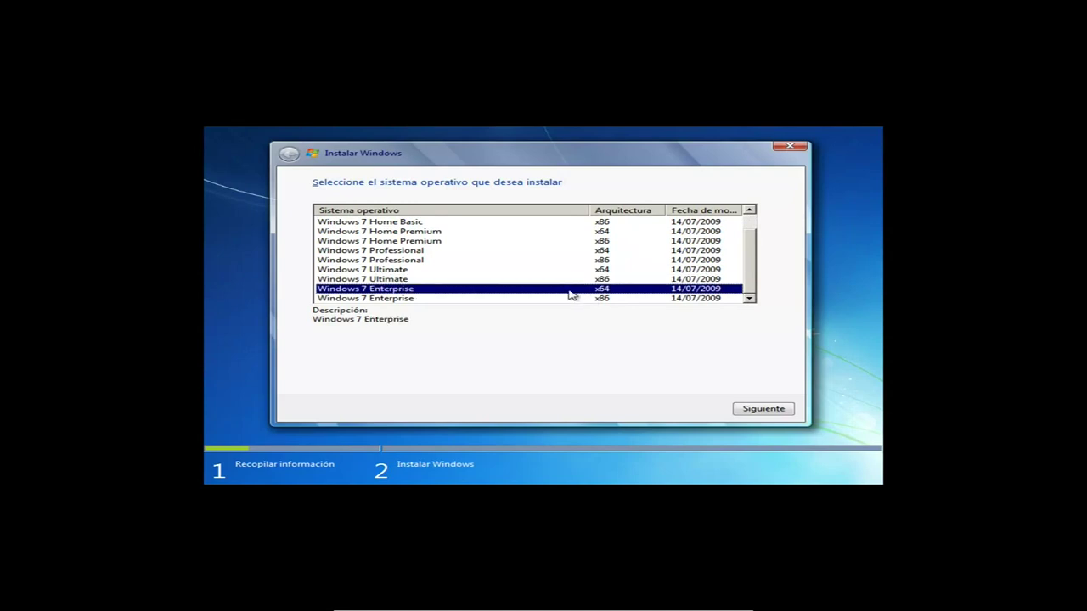
click(514, 280)
click(773, 413)
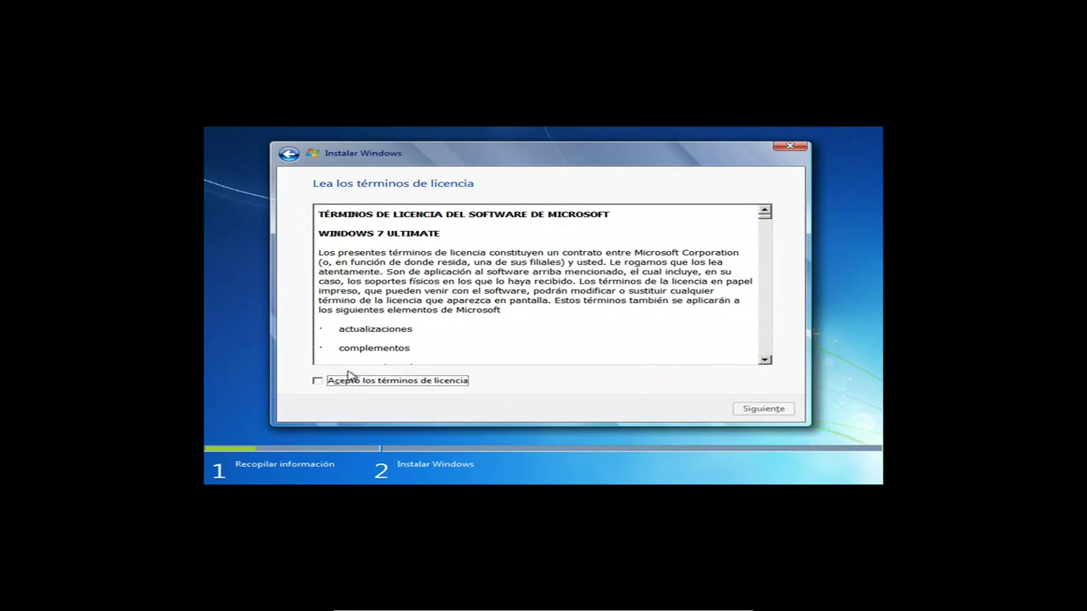
Accept the licence terms and choose the custom installation type.
click(350, 381)
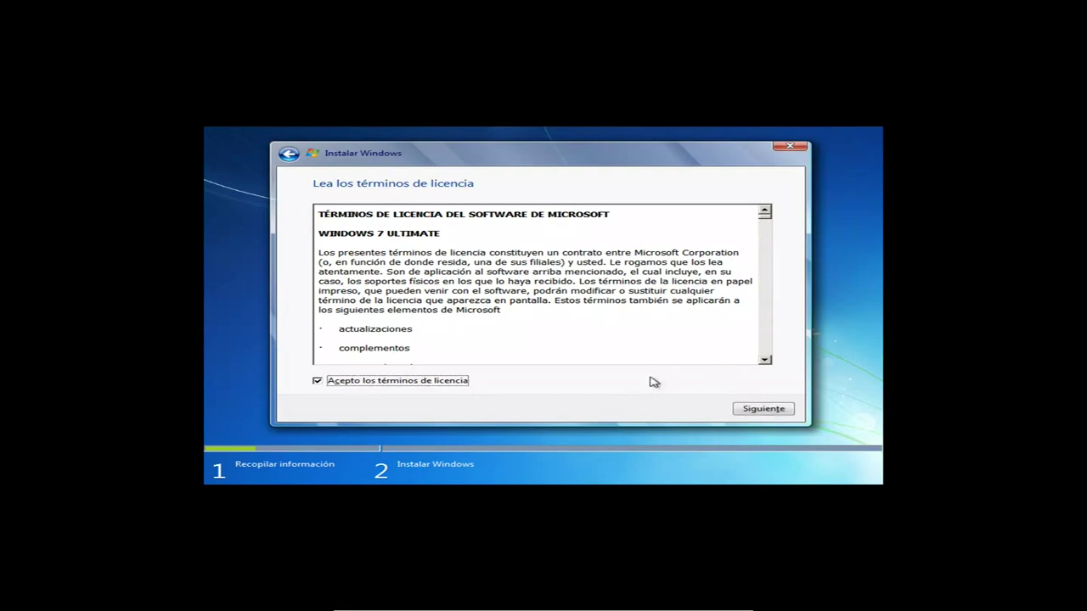
click(792, 410)
click(443, 304)
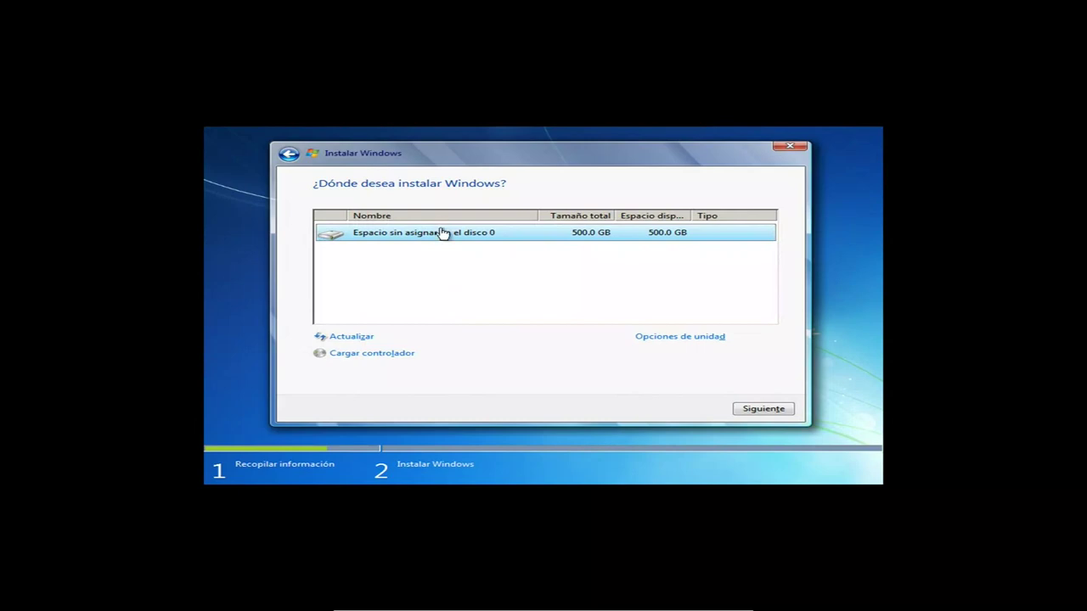
Create a 100000 MB partition in the unallocated space of disk 0, allowing the additional system partitions.
click(690, 338)
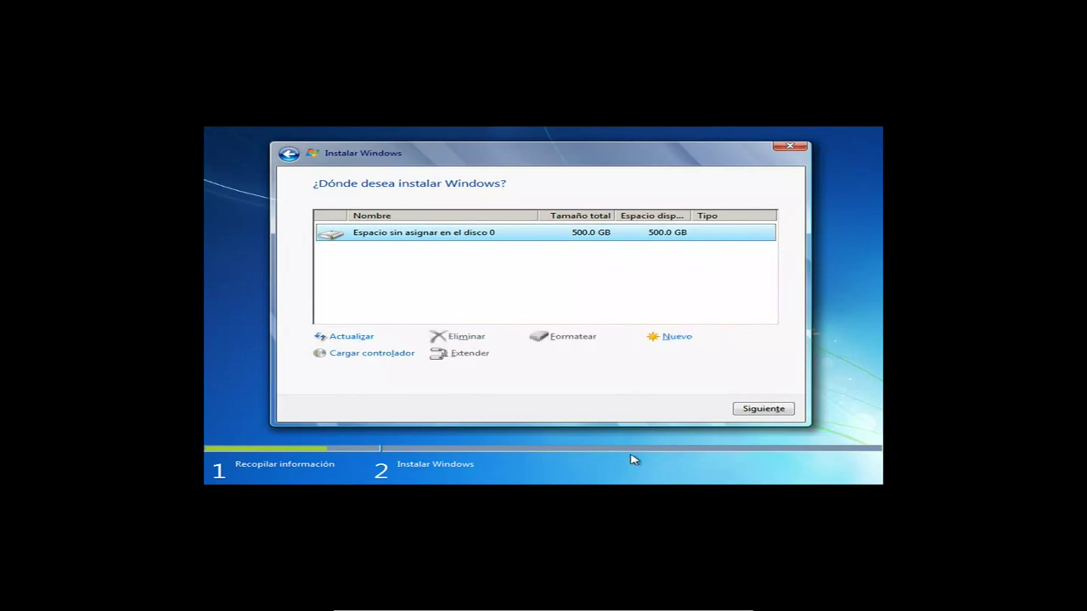
click(668, 342)
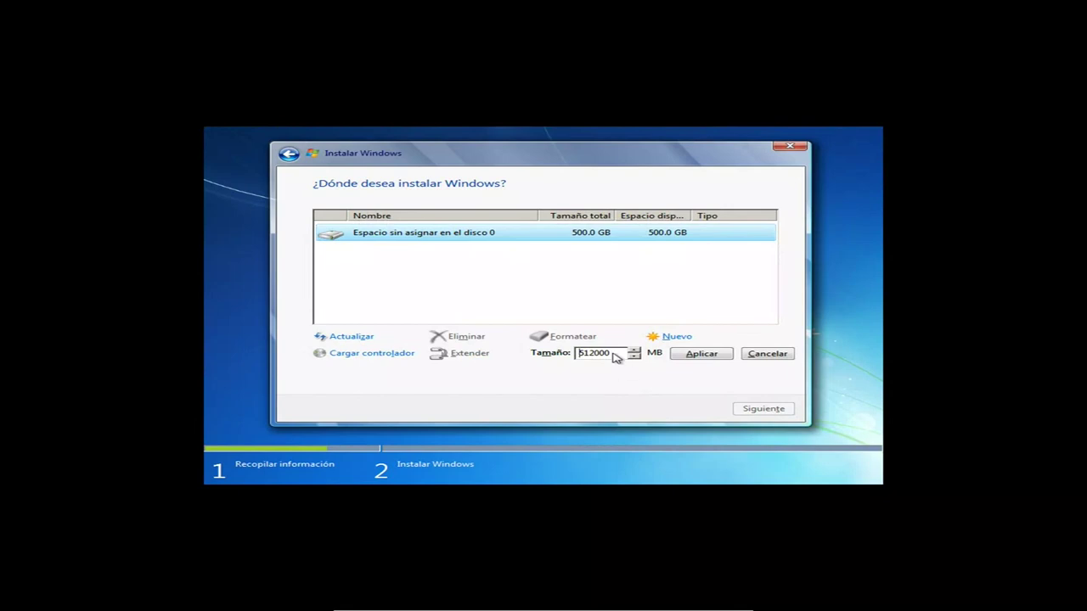
double_click(586, 357)
text(100000)
click(694, 362)
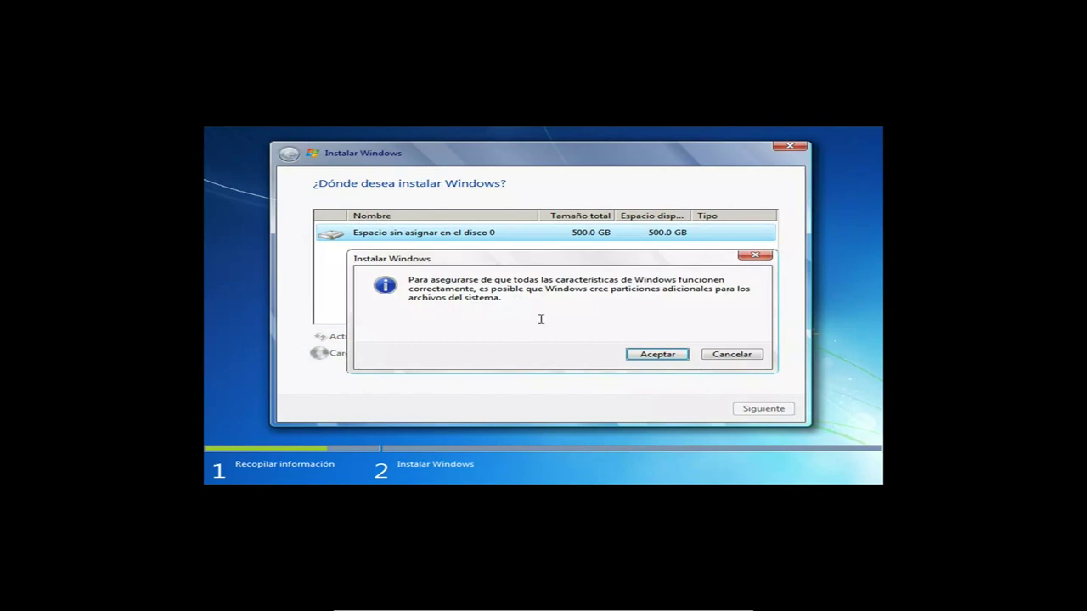
click(664, 355)
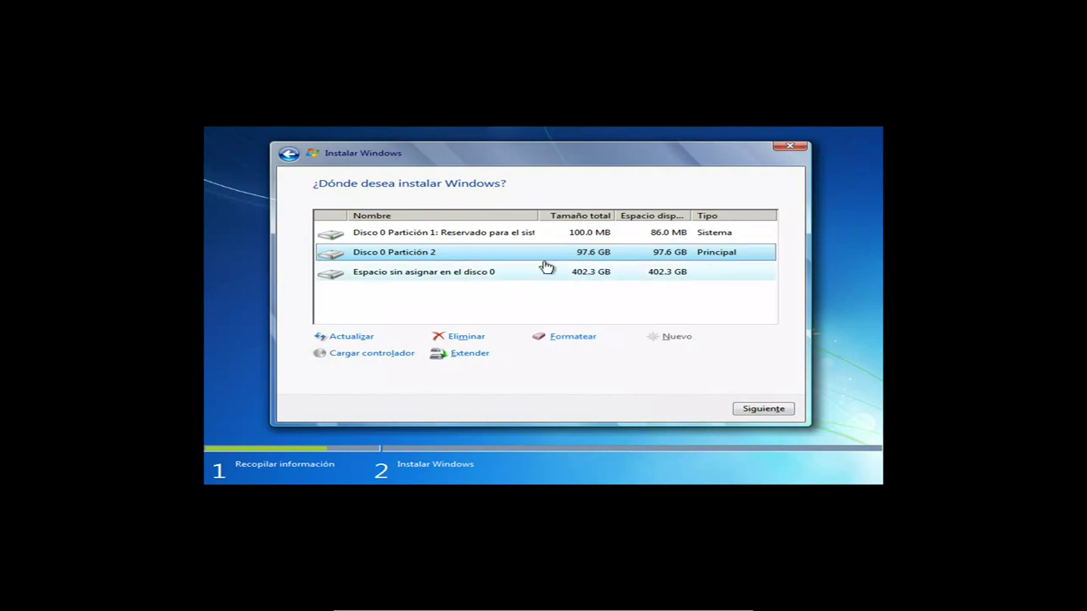
Select partition 2 of disk 0 as the destination and start installing Windows on it.
click(527, 237)
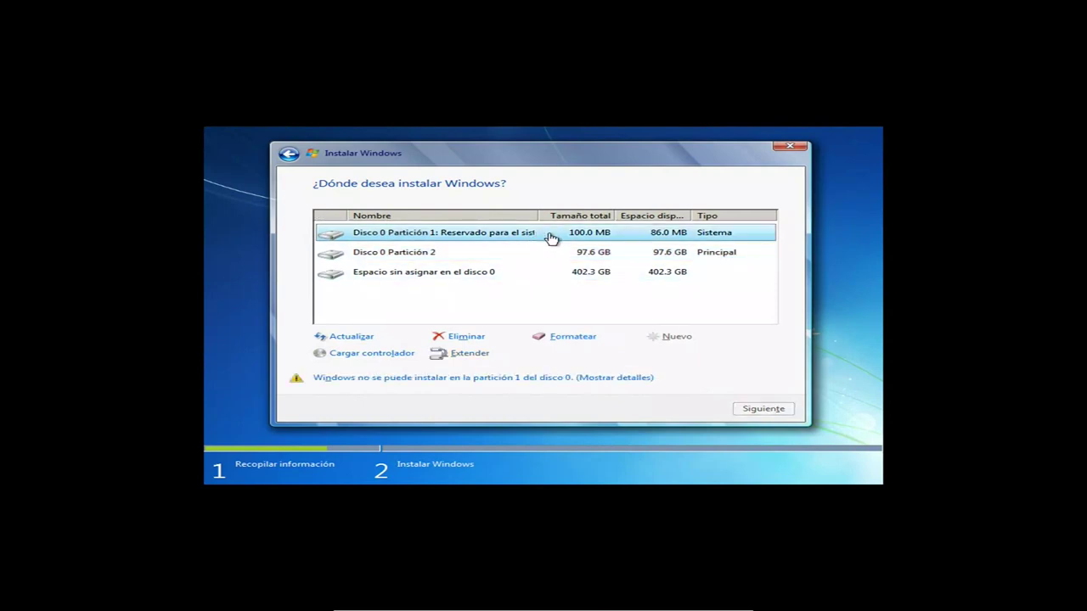
click(562, 253)
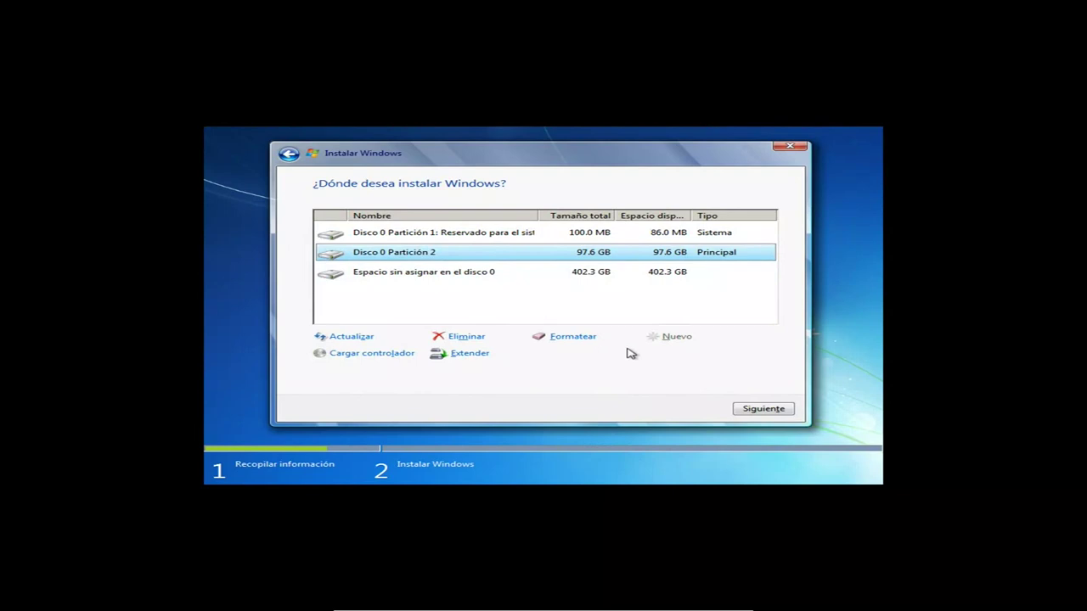
click(763, 408)
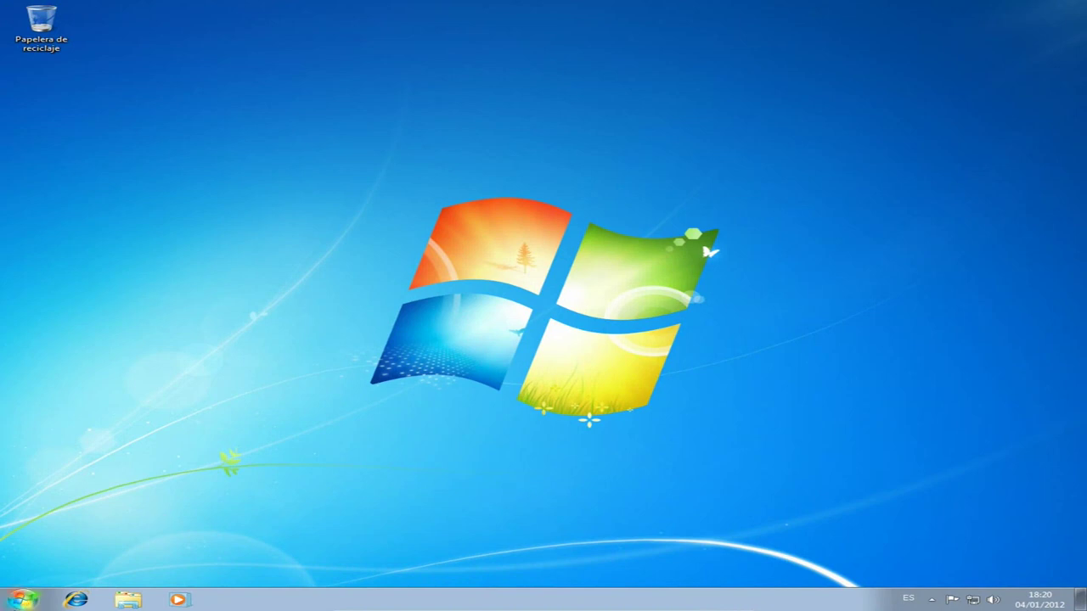
Open Disk Management in the computer's administration console and inspect the CD-ROM, system-reserved and C: volumes.
click(23, 600)
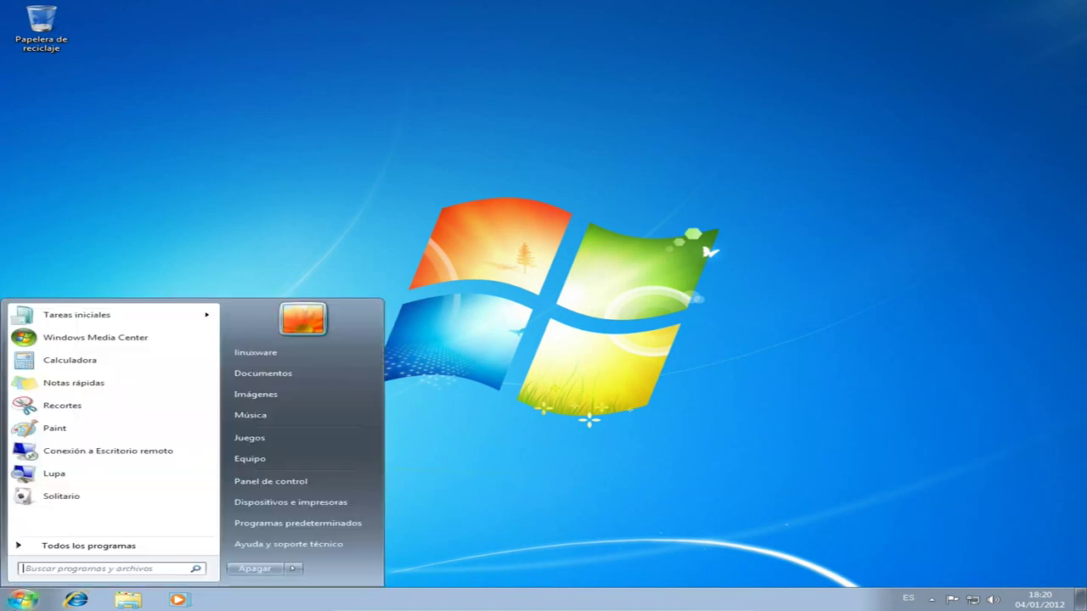
right_click(257, 464)
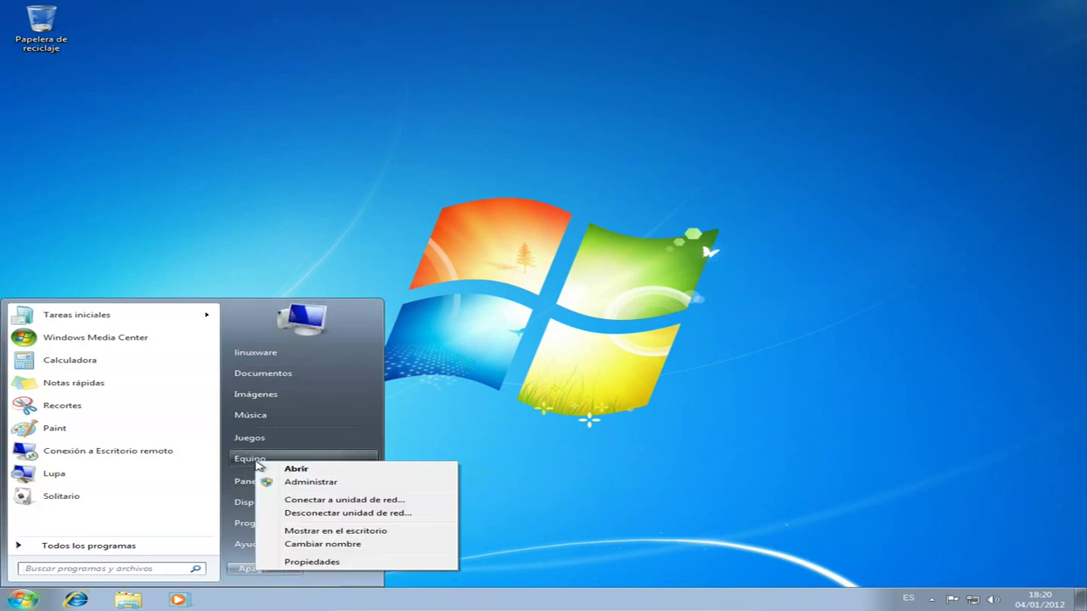
click(307, 483)
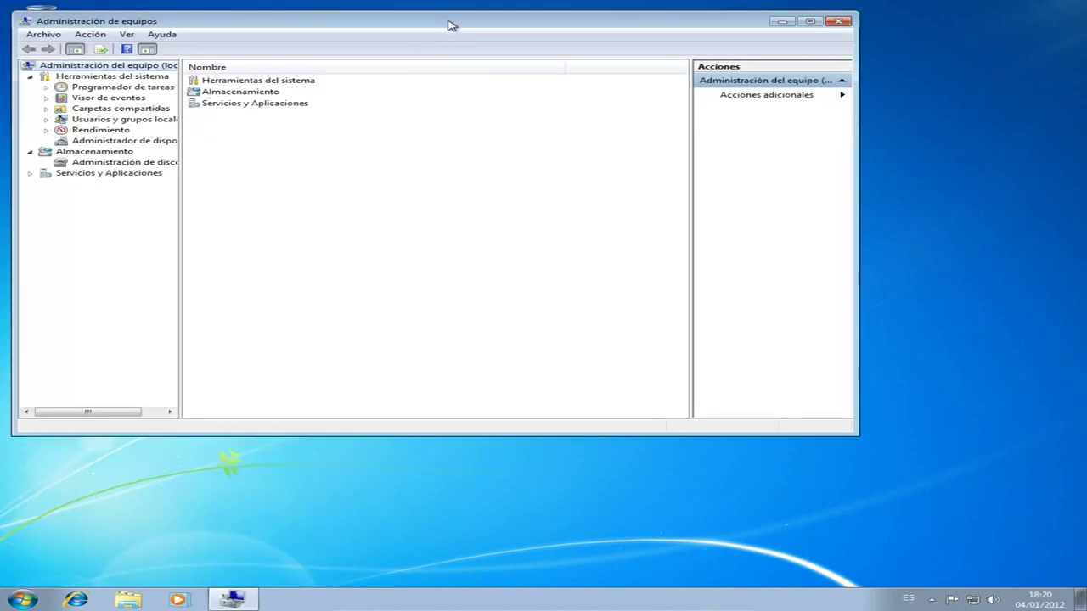
drag(451, 24, 552, 126)
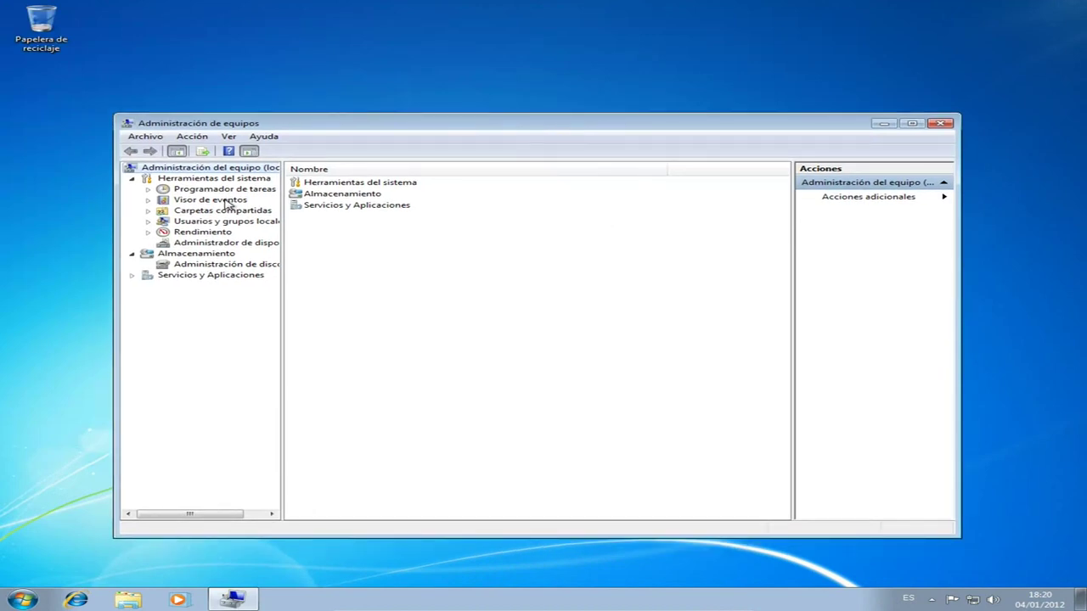
click(204, 267)
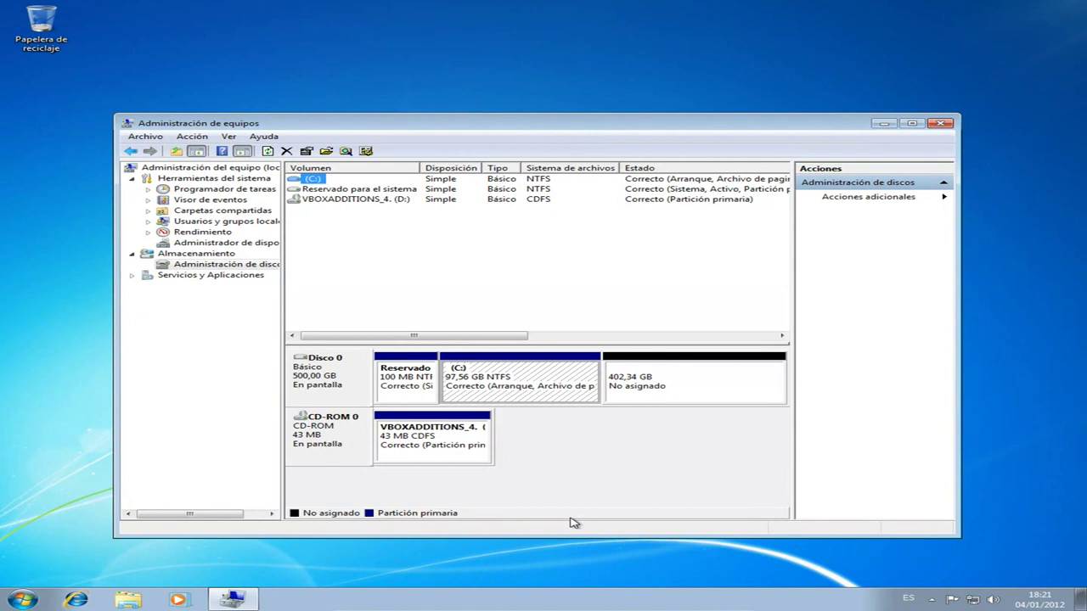
click(480, 440)
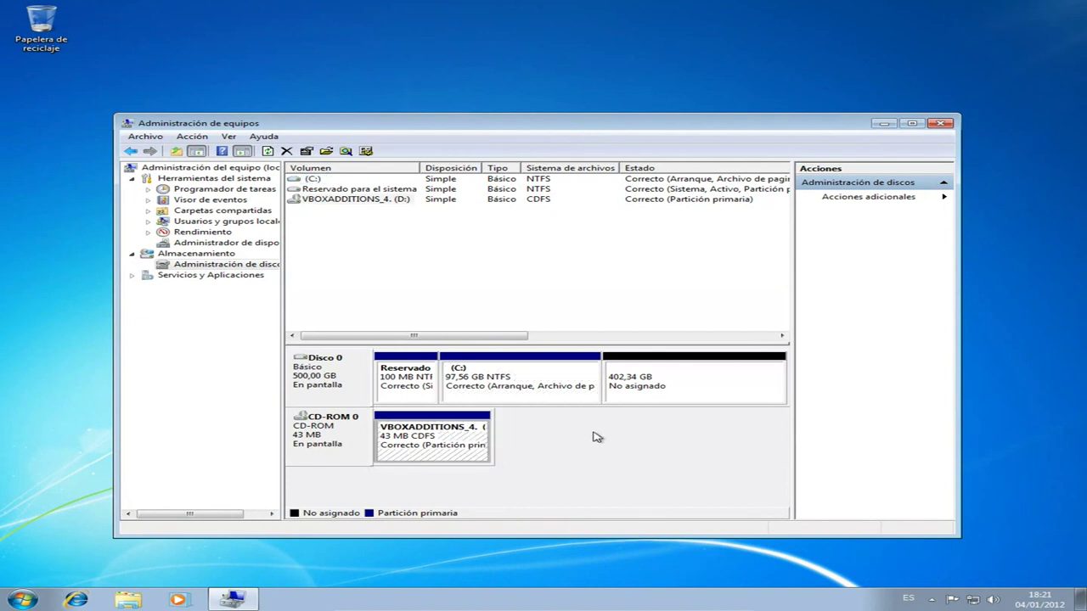
click(442, 378)
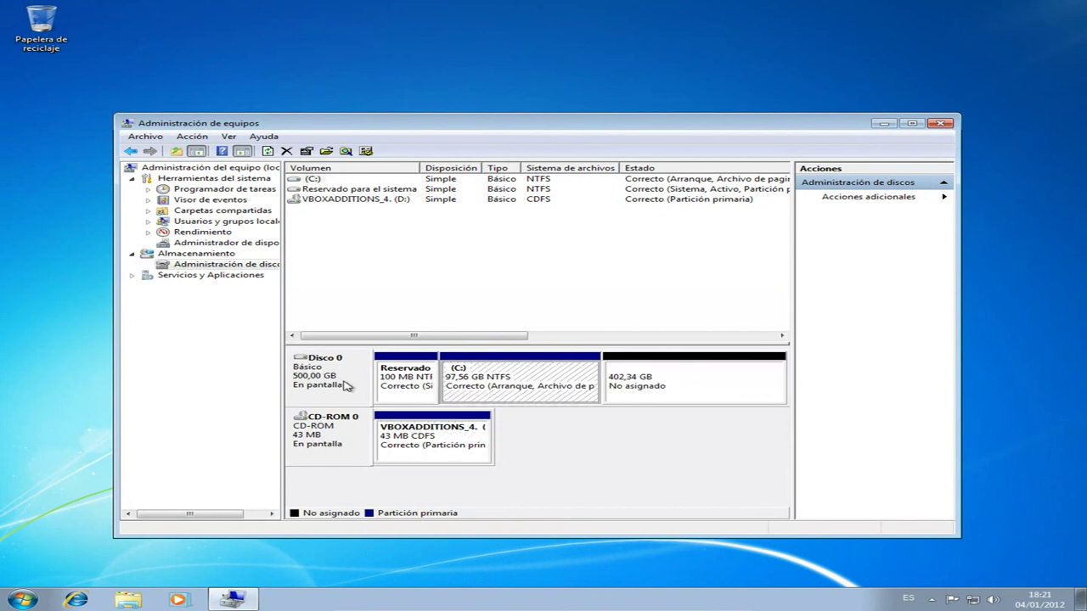
click(432, 396)
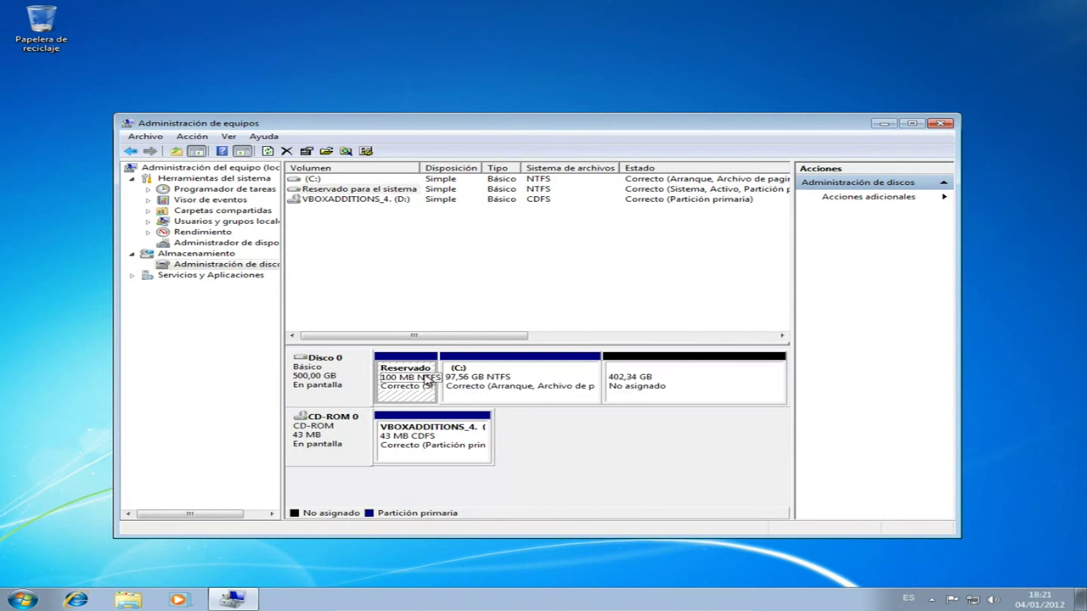
click(496, 376)
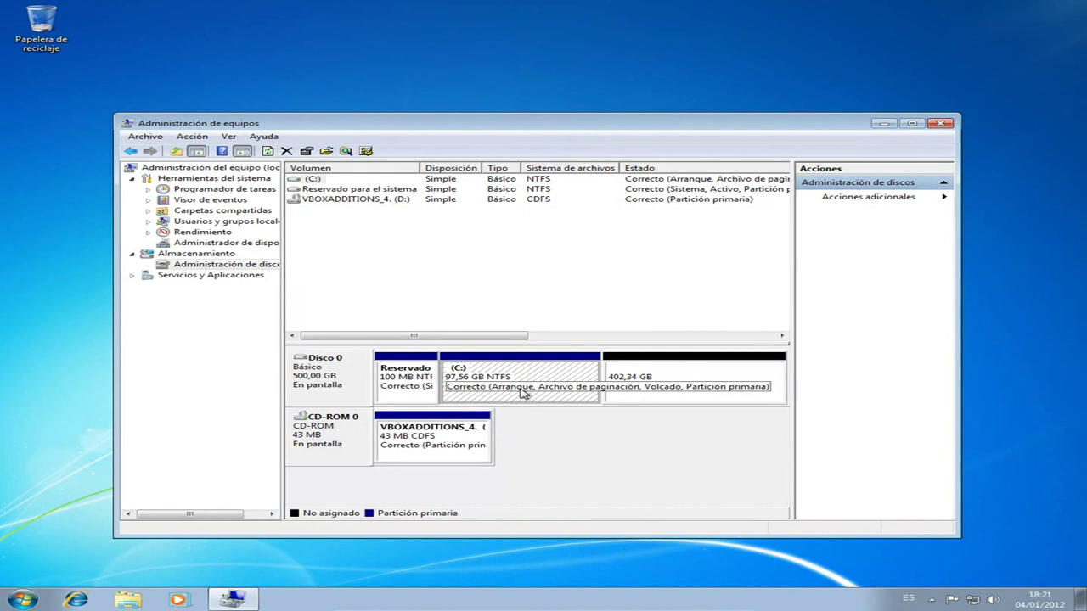
Start a new simple volume in Disk 0's unallocated space and set its size to 380000 MB.
click(664, 405)
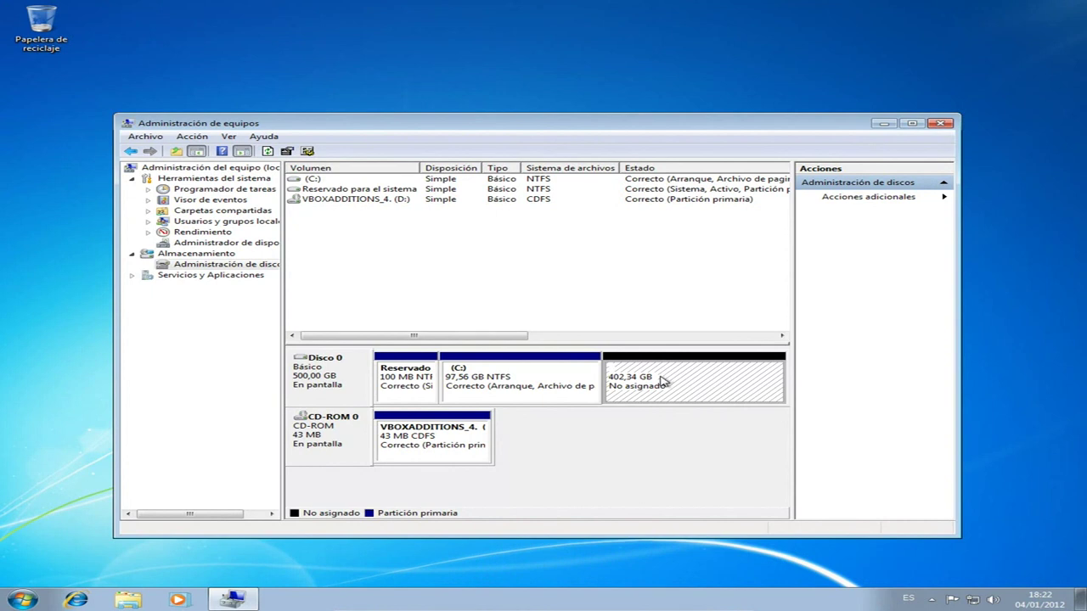
right_click(662, 380)
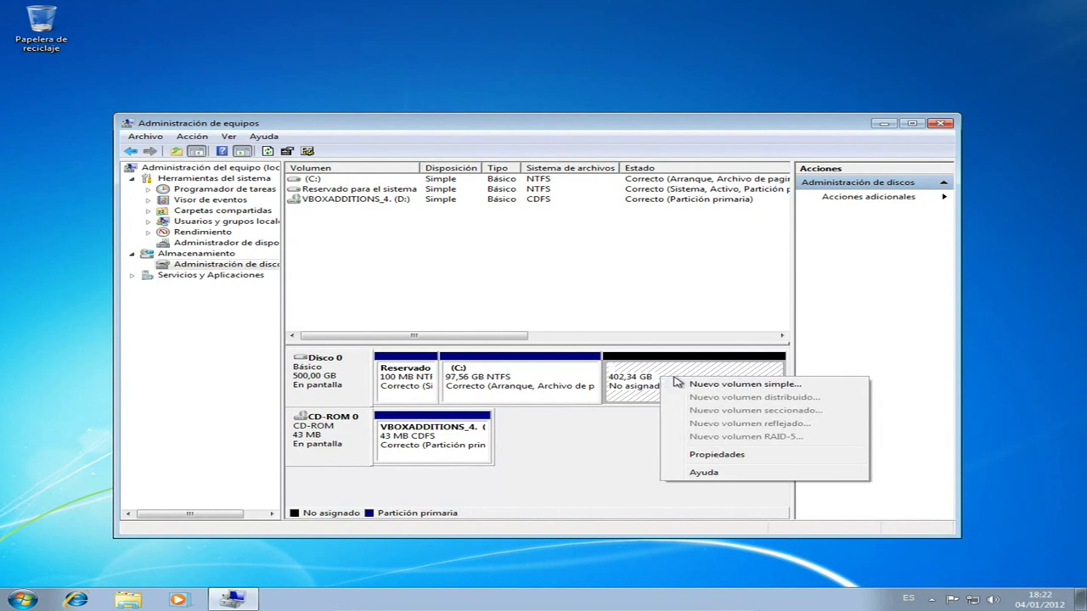
click(702, 386)
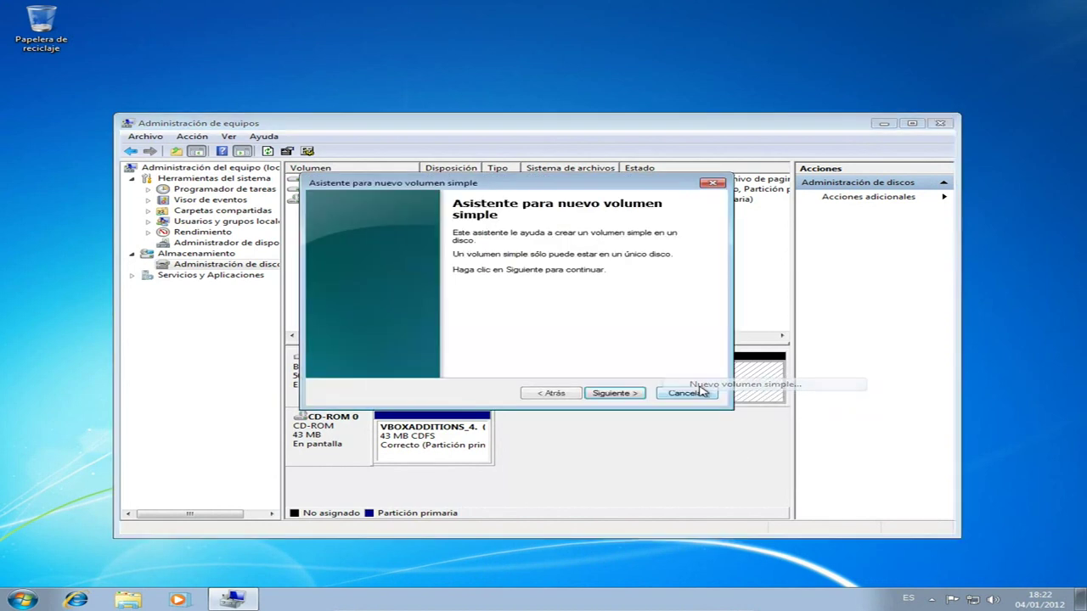
click(628, 393)
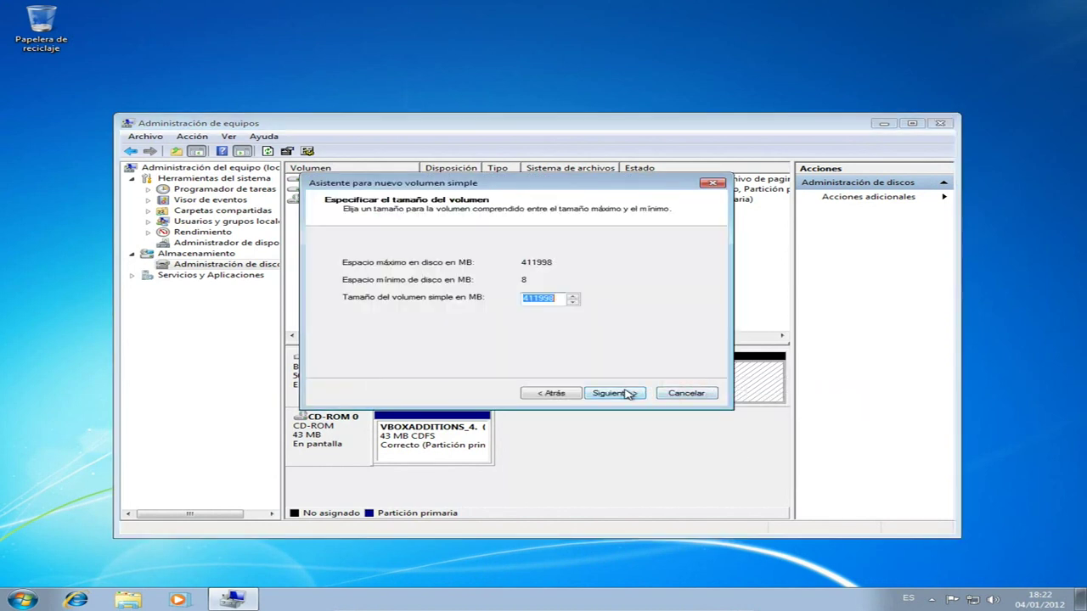
drag(564, 183, 616, 93)
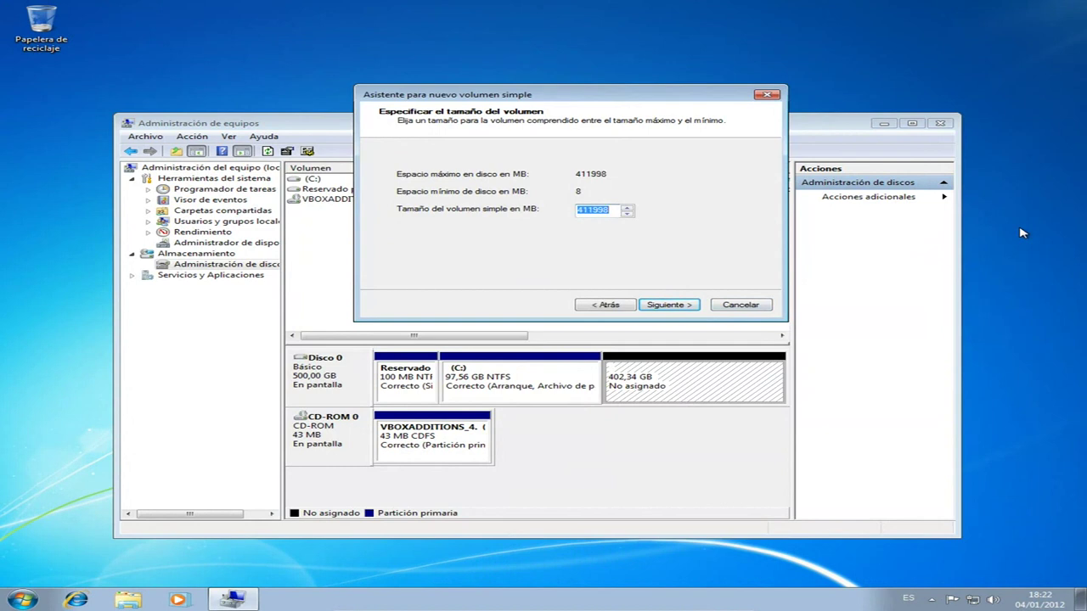
text(38)
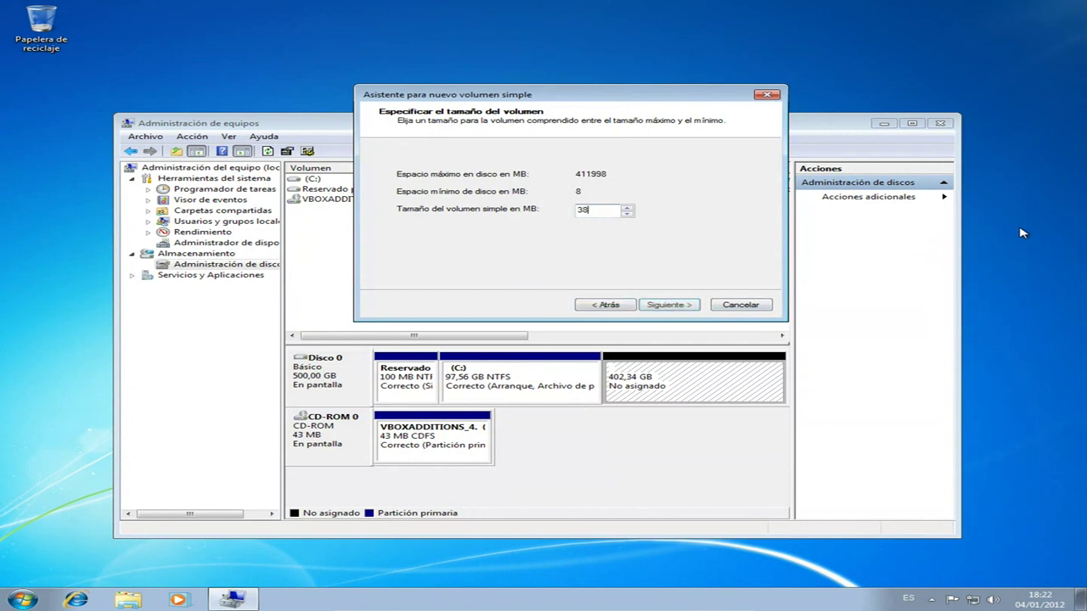
text(0)
text(00)
text(0)
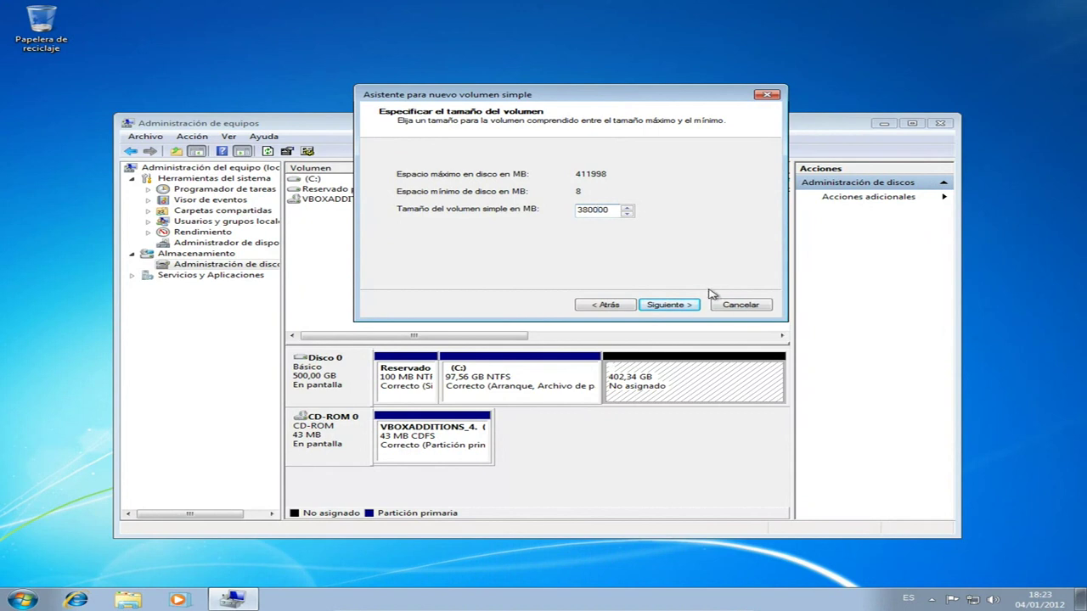
click(677, 306)
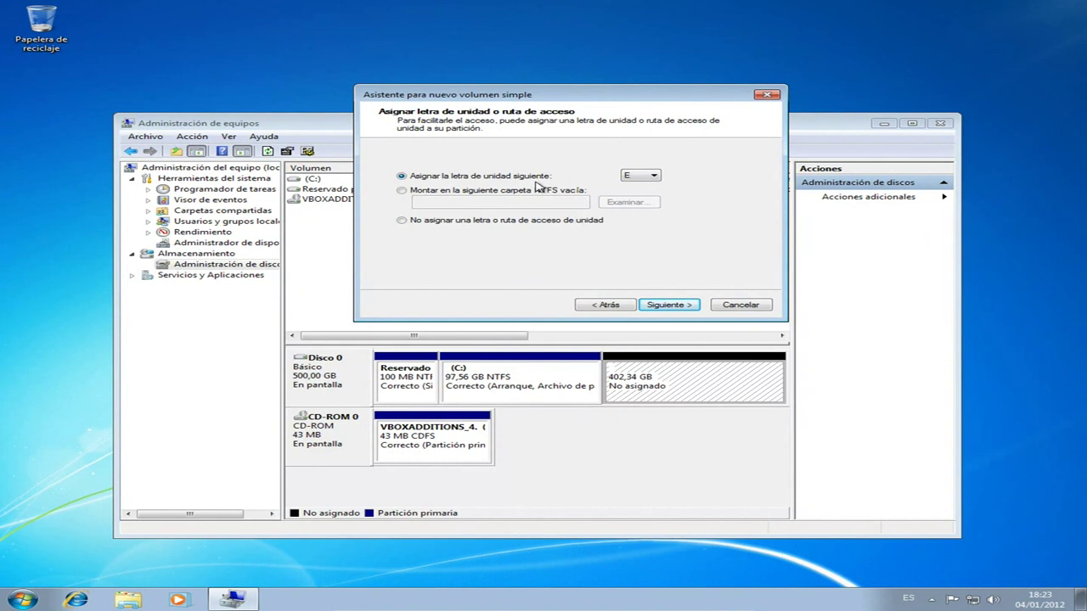
Assign drive letter E to the new volume and proceed to the formatting options.
click(649, 176)
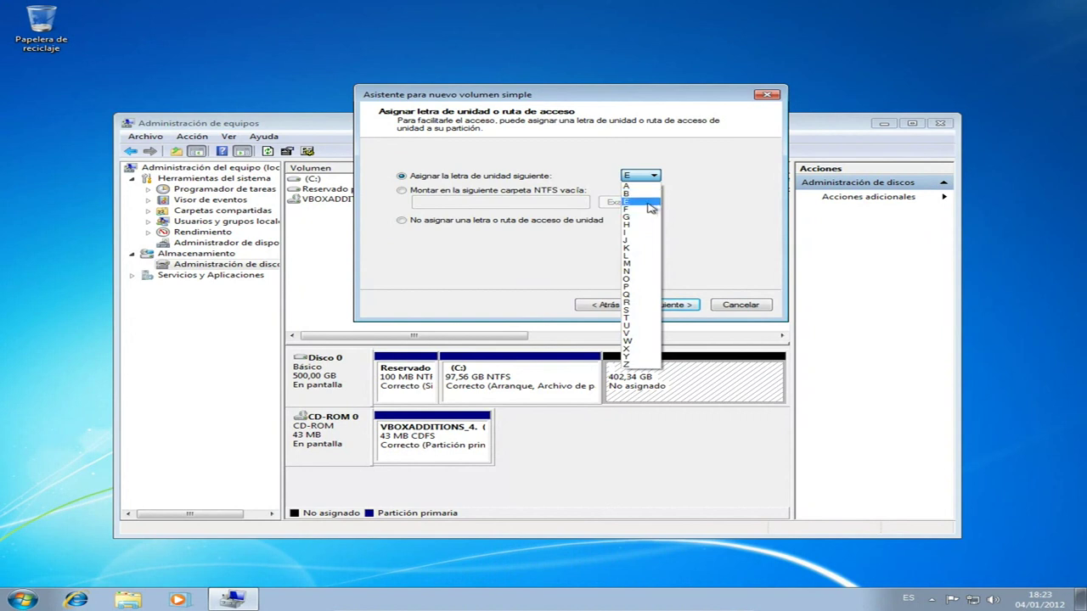
click(642, 202)
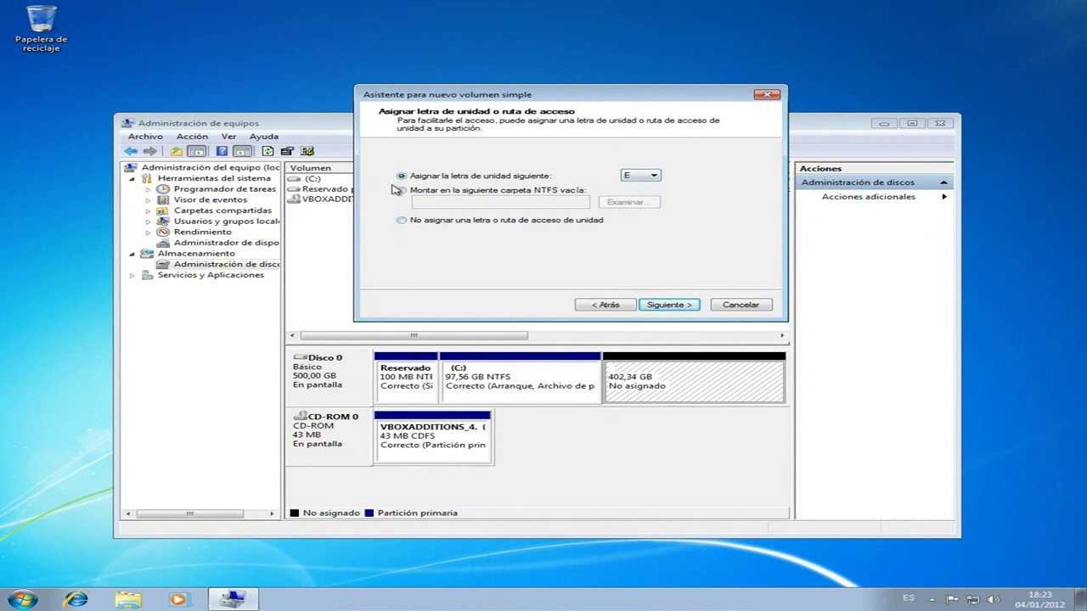
click(677, 304)
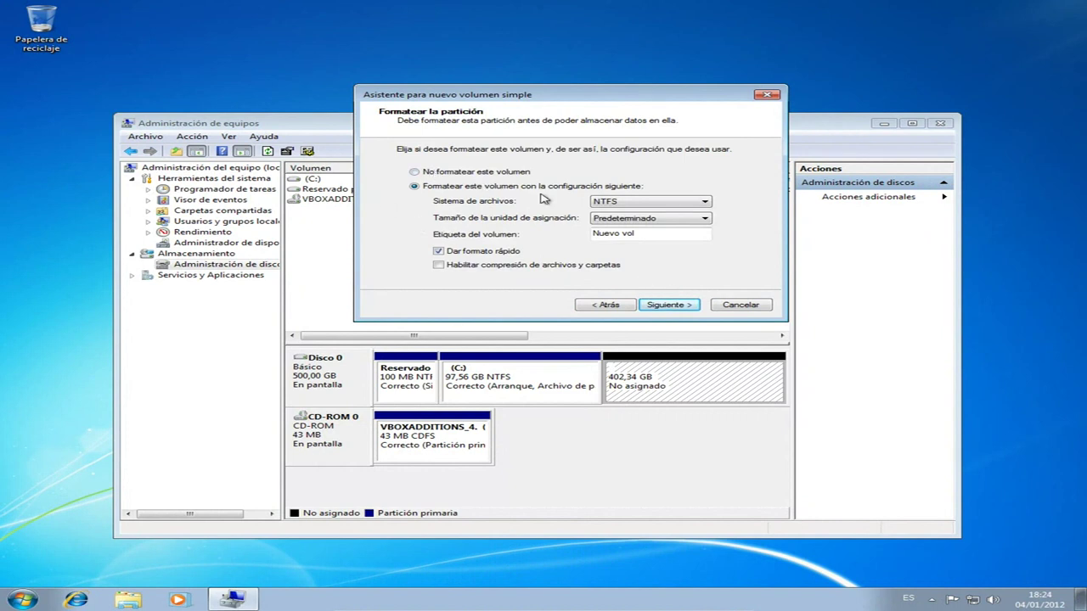
Choose NTFS as the file system and Predeterminado as the allocation unit size for the new volume.
key(Tab)
click(650, 203)
click(650, 205)
click(651, 206)
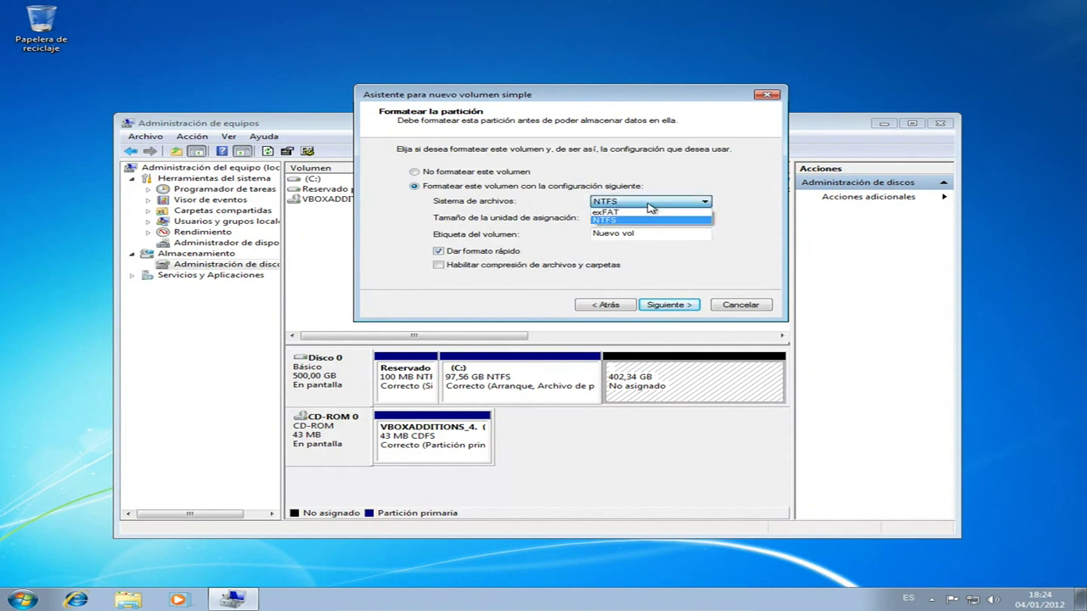
click(612, 201)
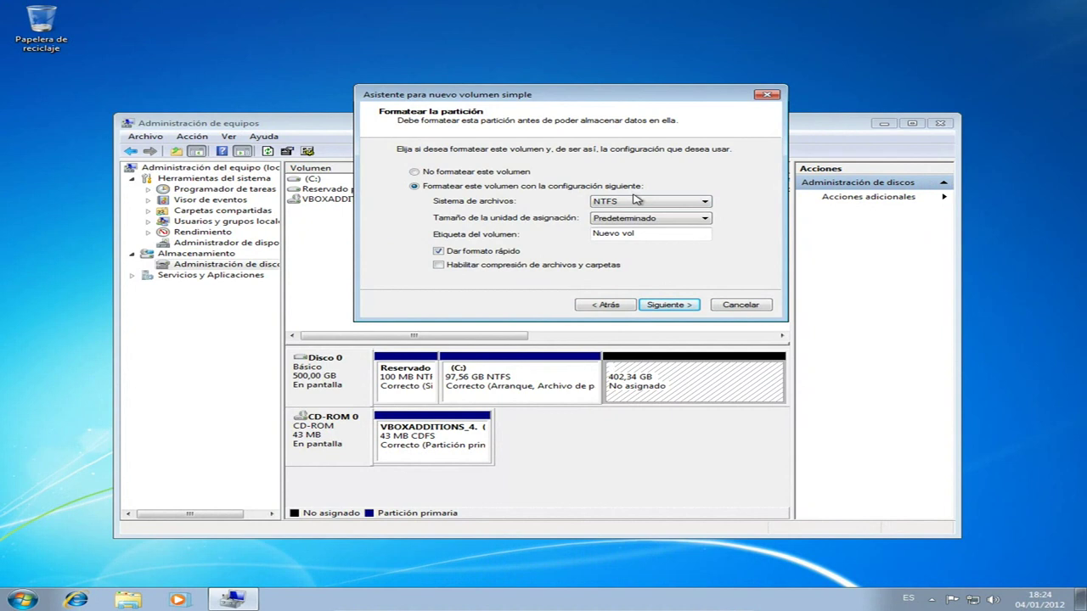
click(600, 222)
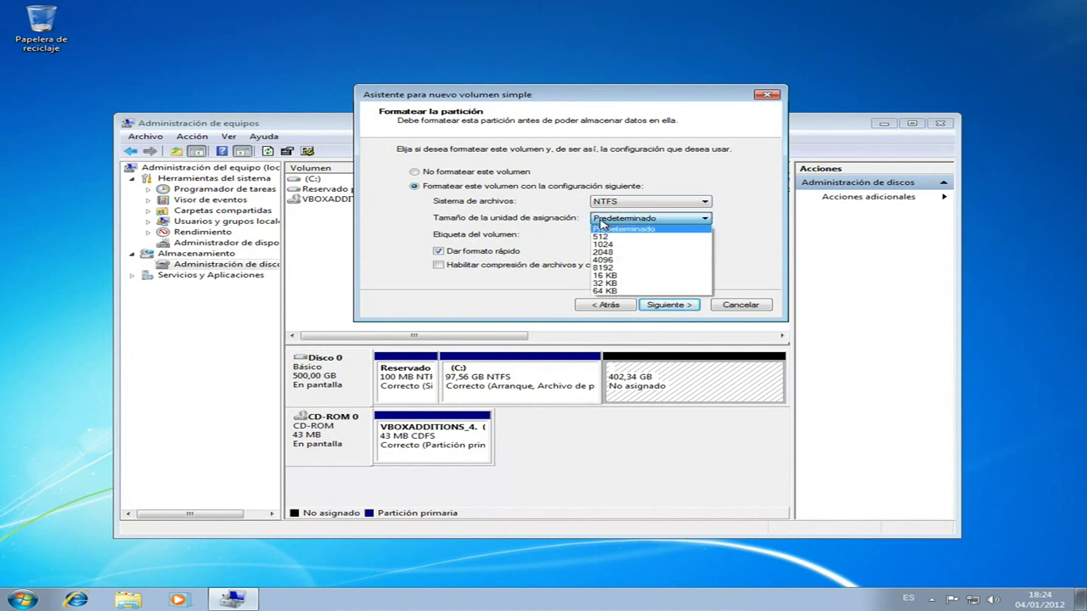
click(601, 223)
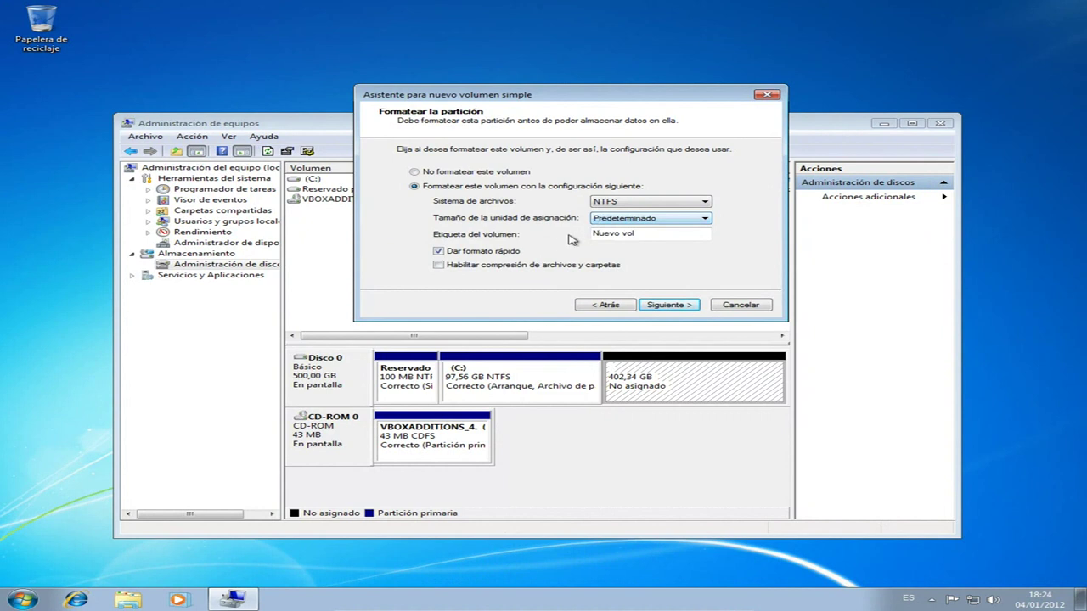
Label the new volume almacen, review the configuration summary, and finish creating and formatting the volume.
double_click(605, 233)
drag(661, 234, 535, 238)
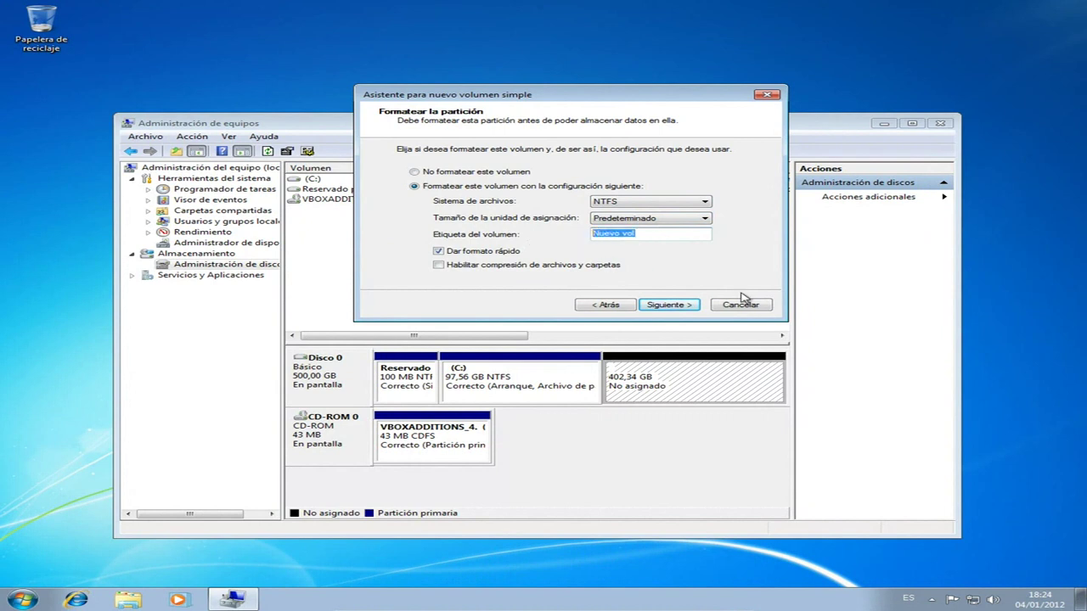
text(al)
text(macen)
click(666, 307)
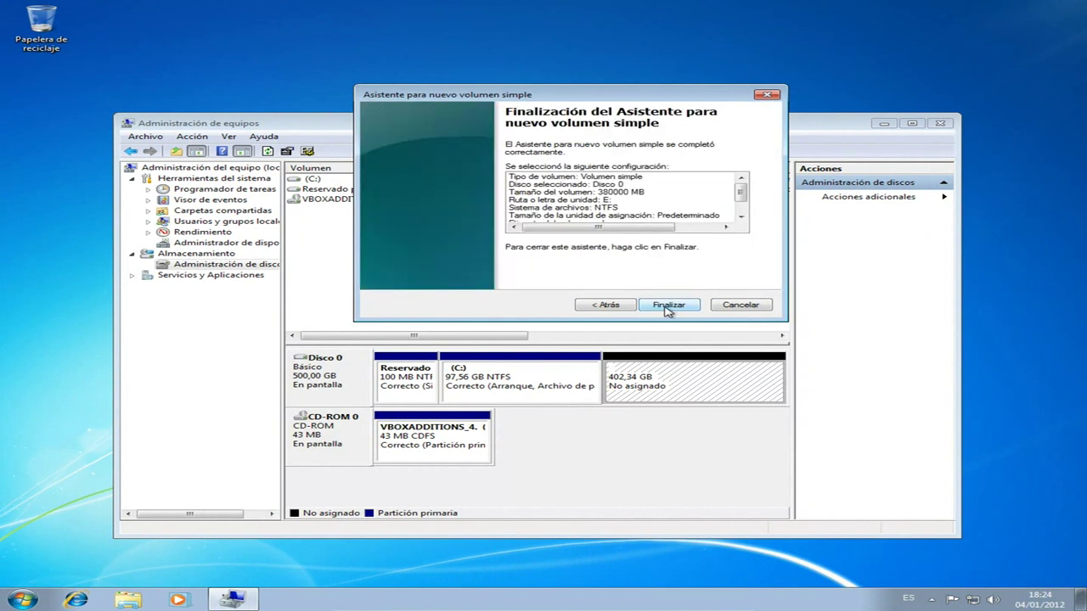
scroll(570, 195, down, 2)
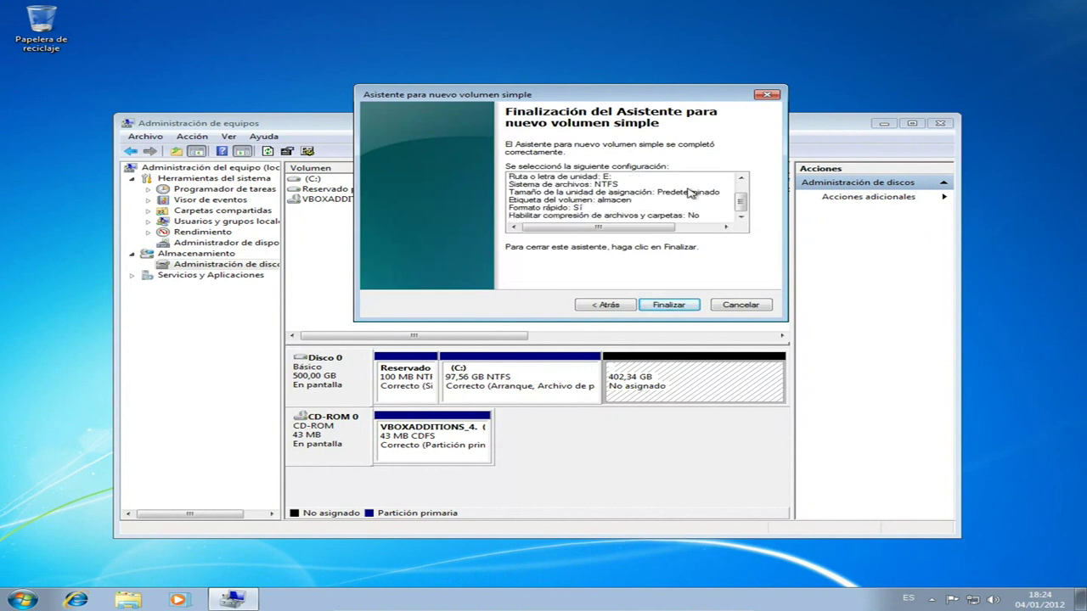
click(679, 306)
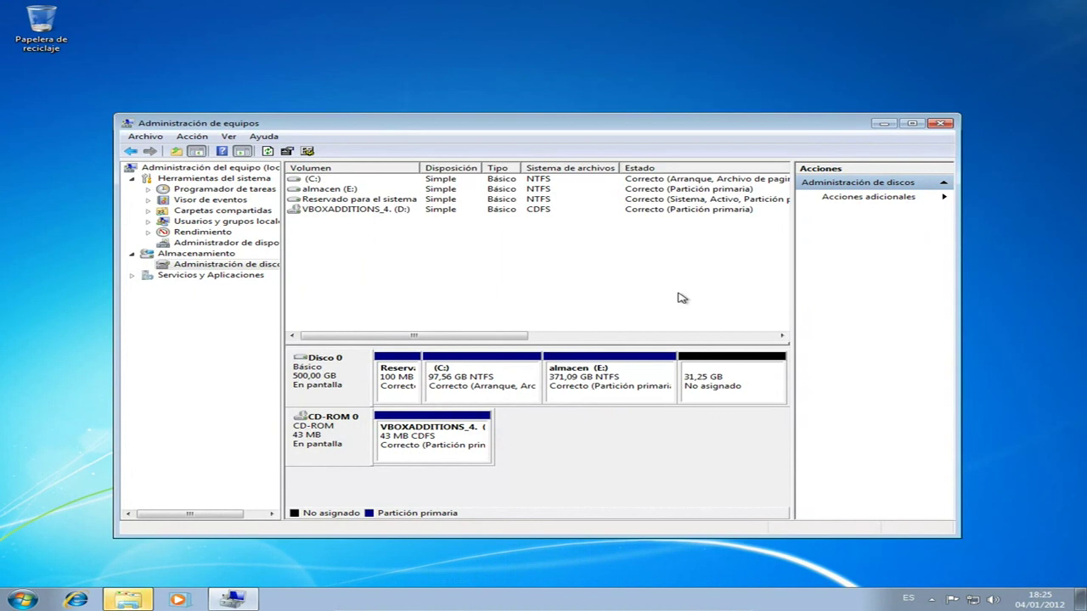
View the contents of the new almacen (E:) volume, close its window, and select Disk 0's remaining unallocated space.
click(119, 592)
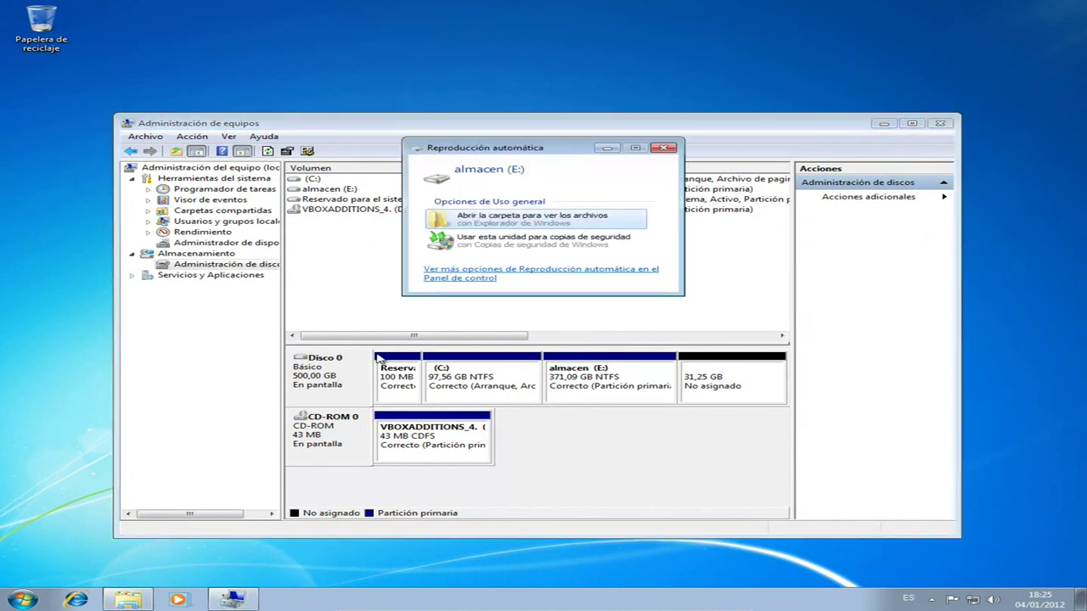
click(526, 222)
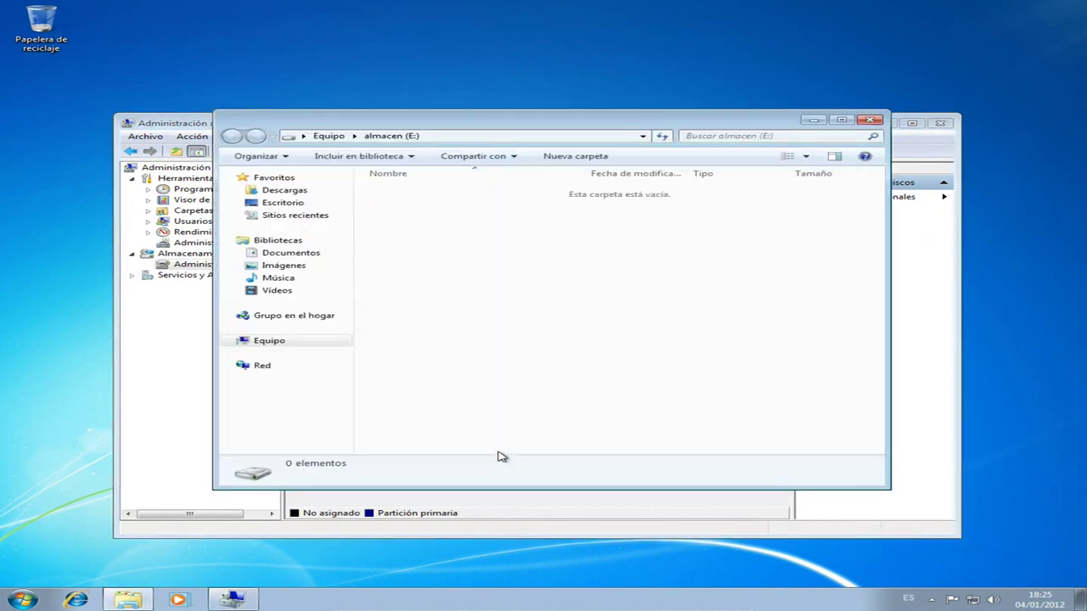
click(871, 120)
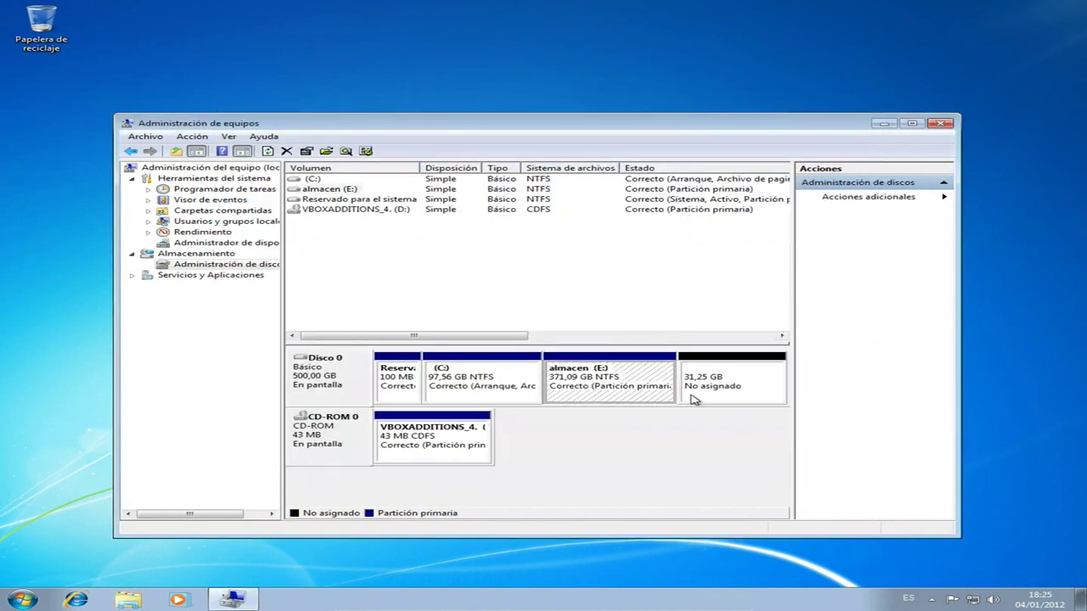
click(692, 401)
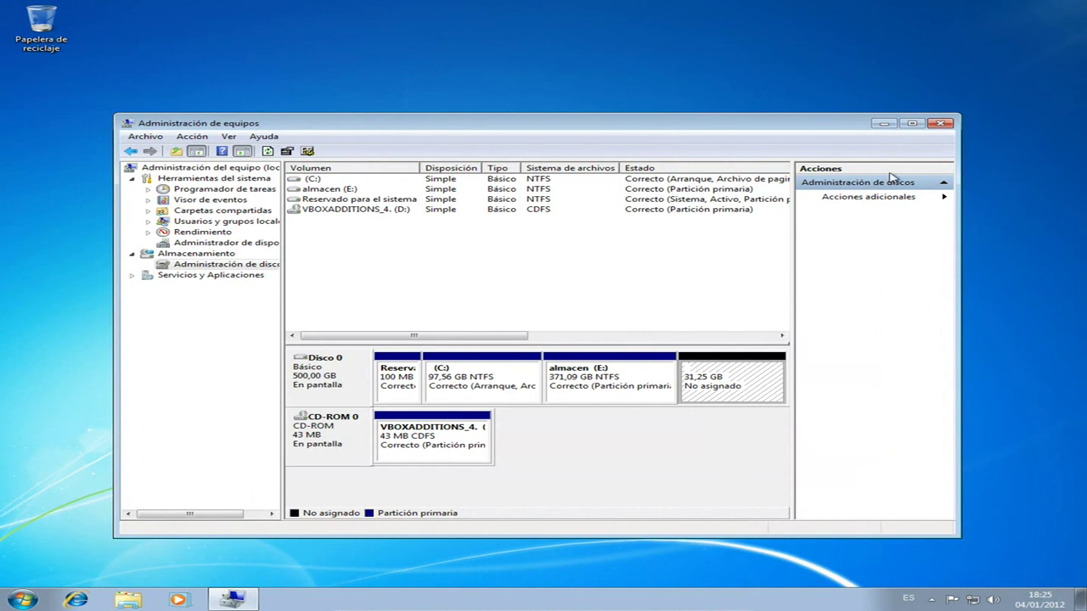
Close the computer administration console and open the almacen (E:) drive from Equipo in the file explorer.
click(941, 124)
click(127, 600)
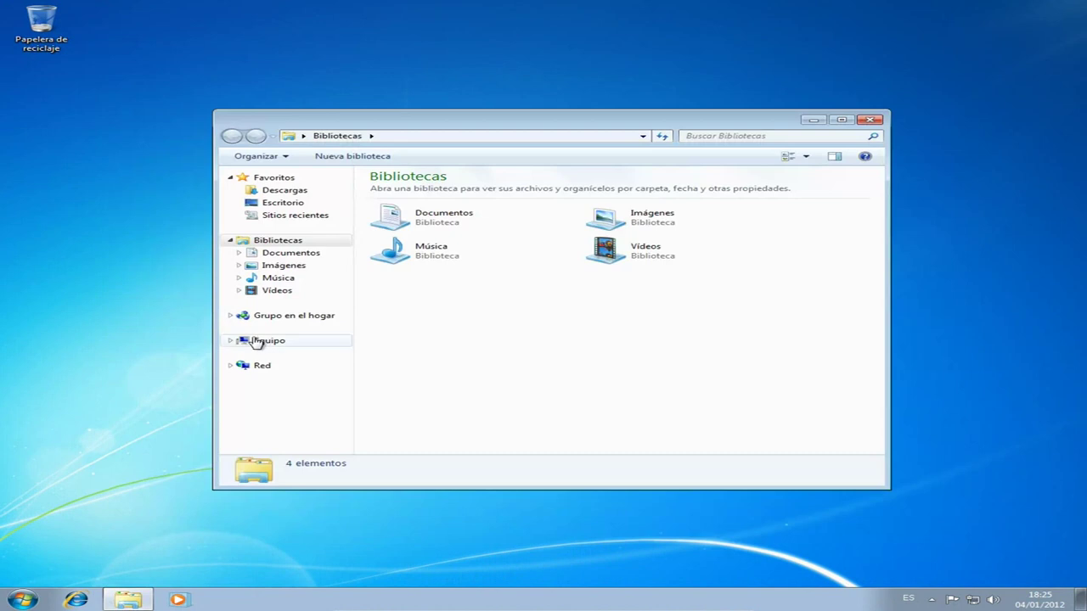
click(258, 341)
click(729, 203)
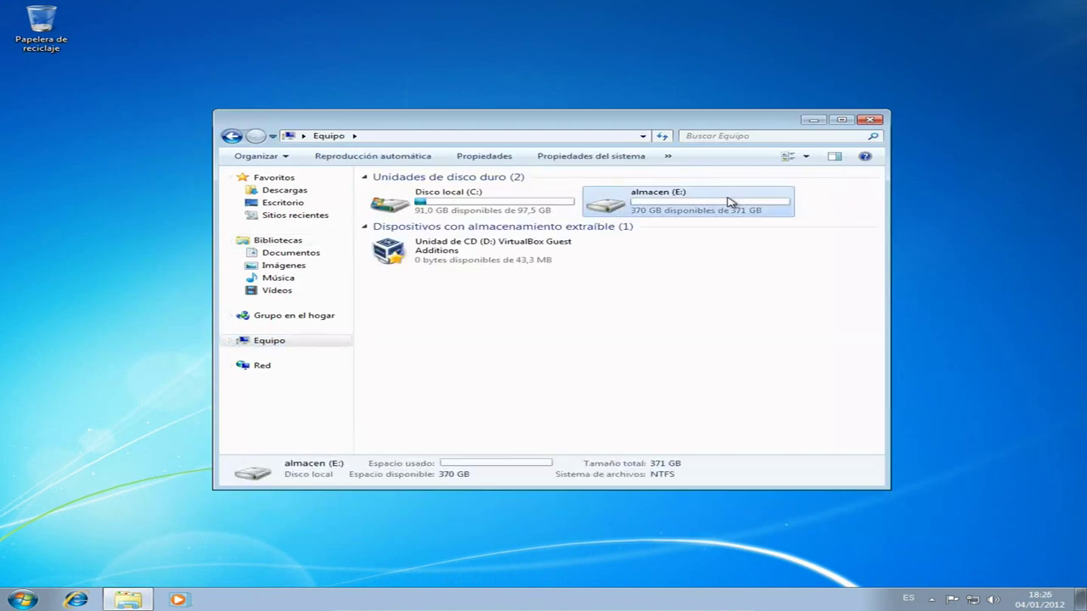
double_click(727, 200)
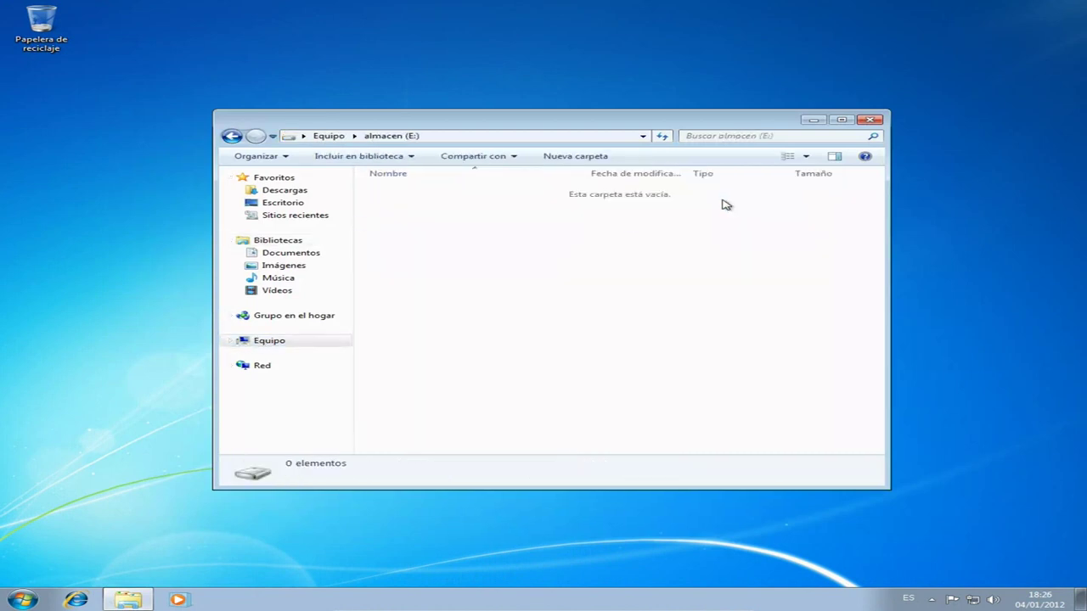
Create a folder named documentos in the root of almacen (E:).
right_click(475, 259)
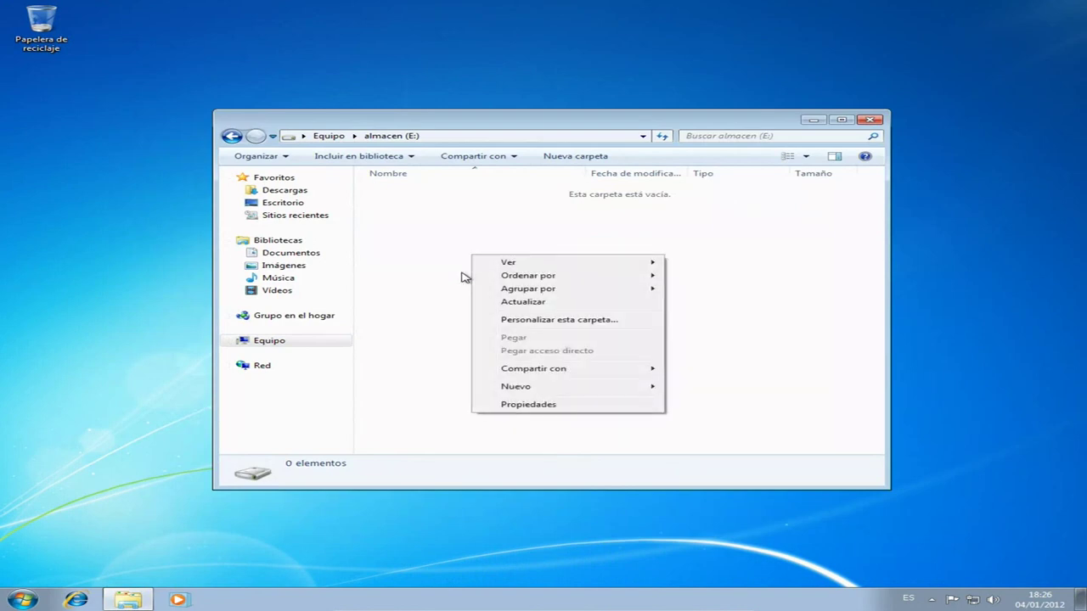
mouse_move(548, 390)
click(700, 387)
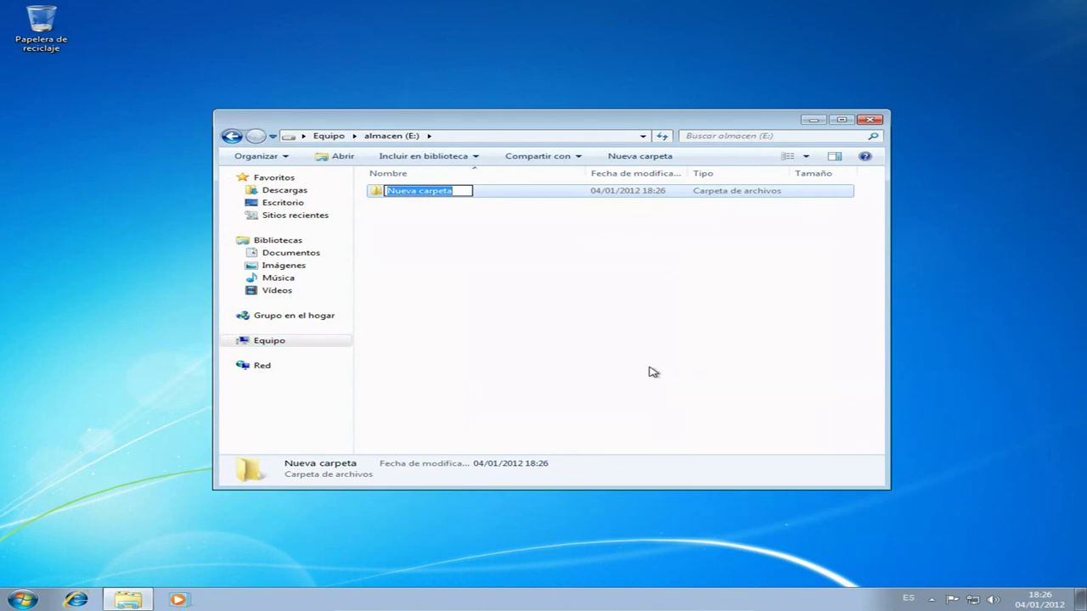
text(documentos)
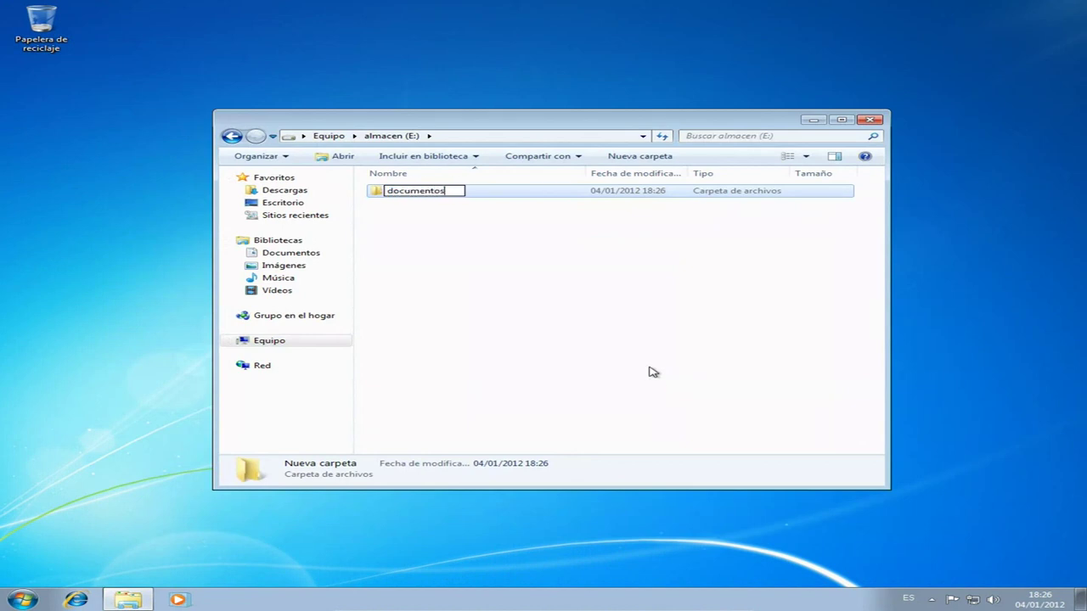
key(Return)
Create a folder named fotos in the root of almacen (E:).
right_click(650, 371)
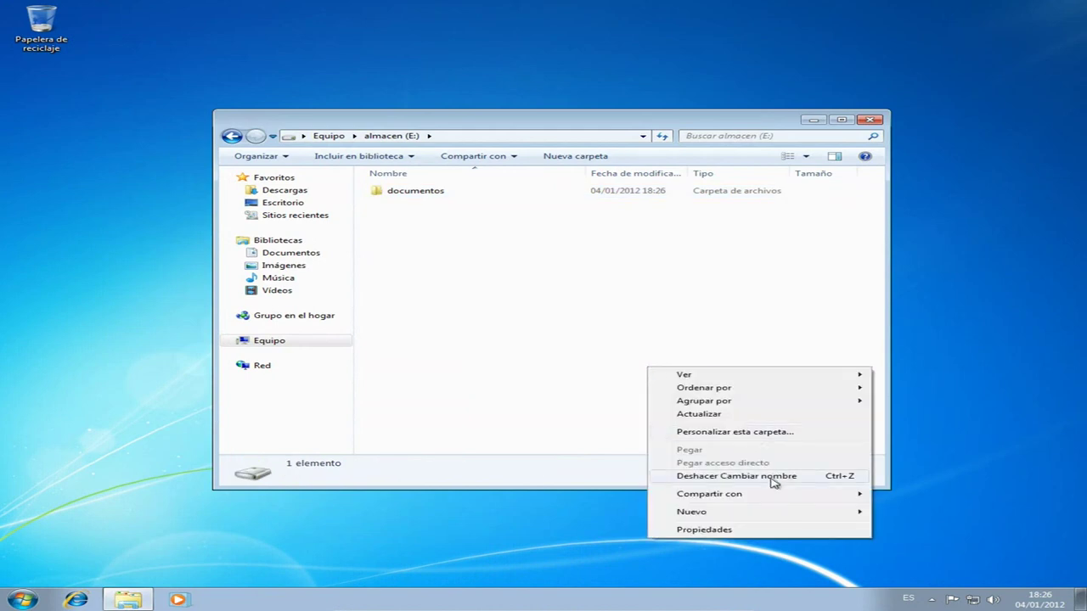
mouse_move(728, 512)
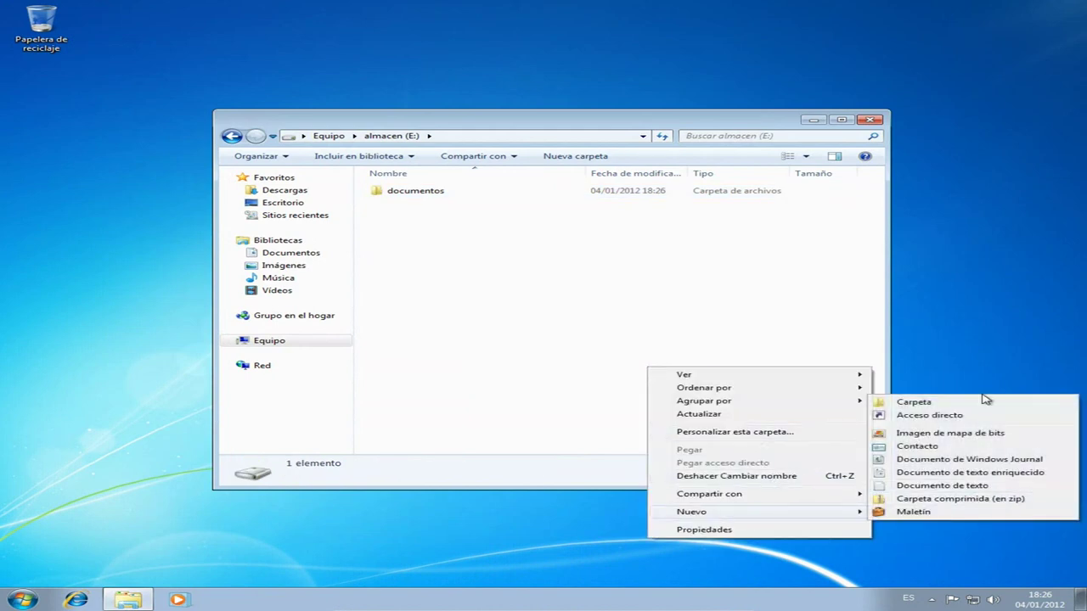
click(914, 403)
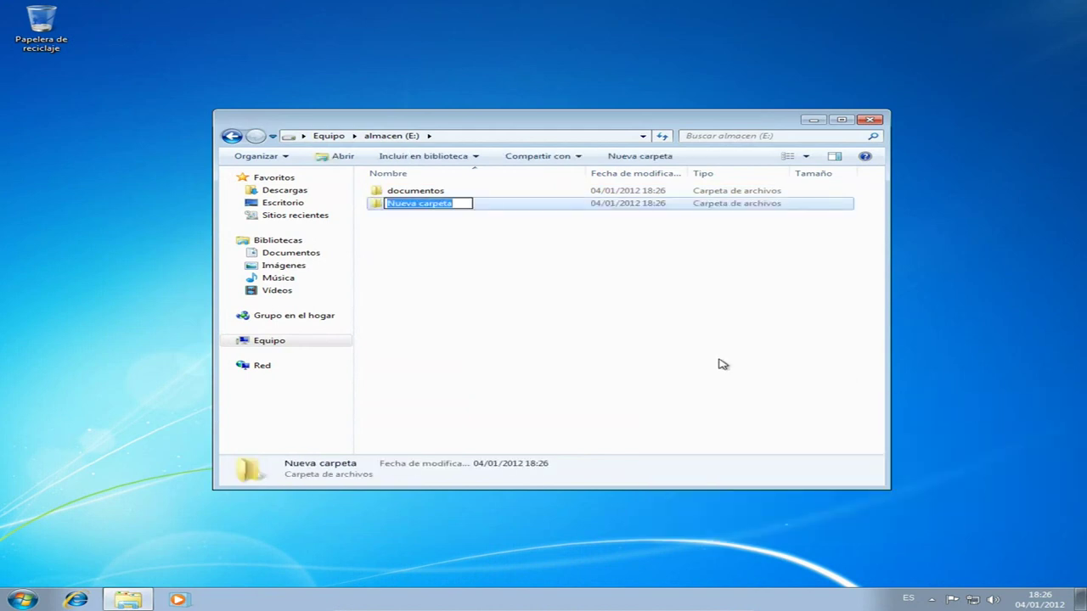
text(fotos)
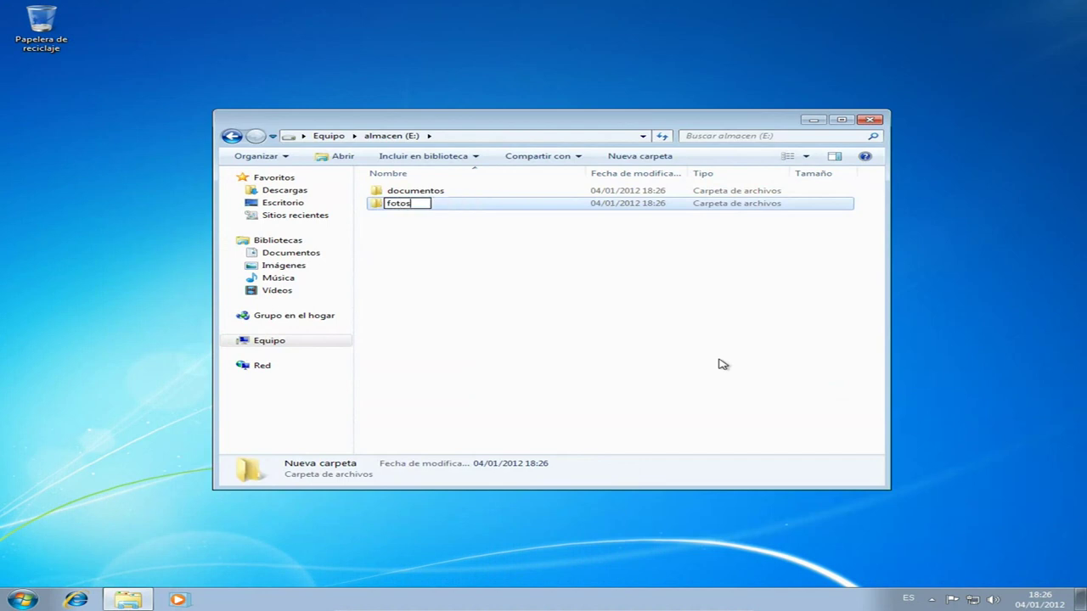
click(723, 365)
Create a folder named peliculas in the root of almacen (E:).
right_click(612, 333)
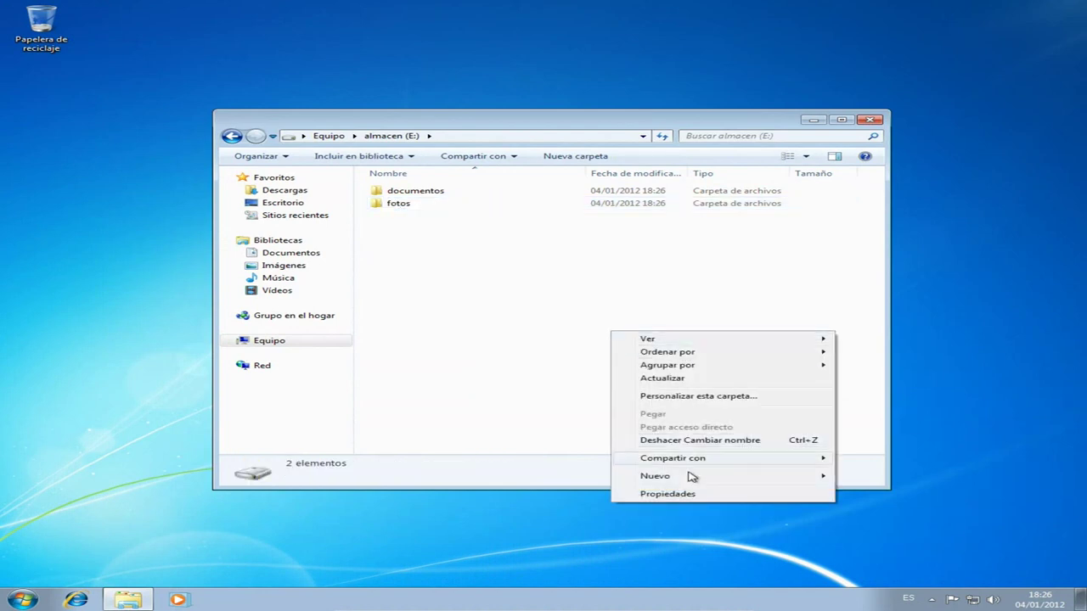
mouse_move(692, 477)
click(875, 476)
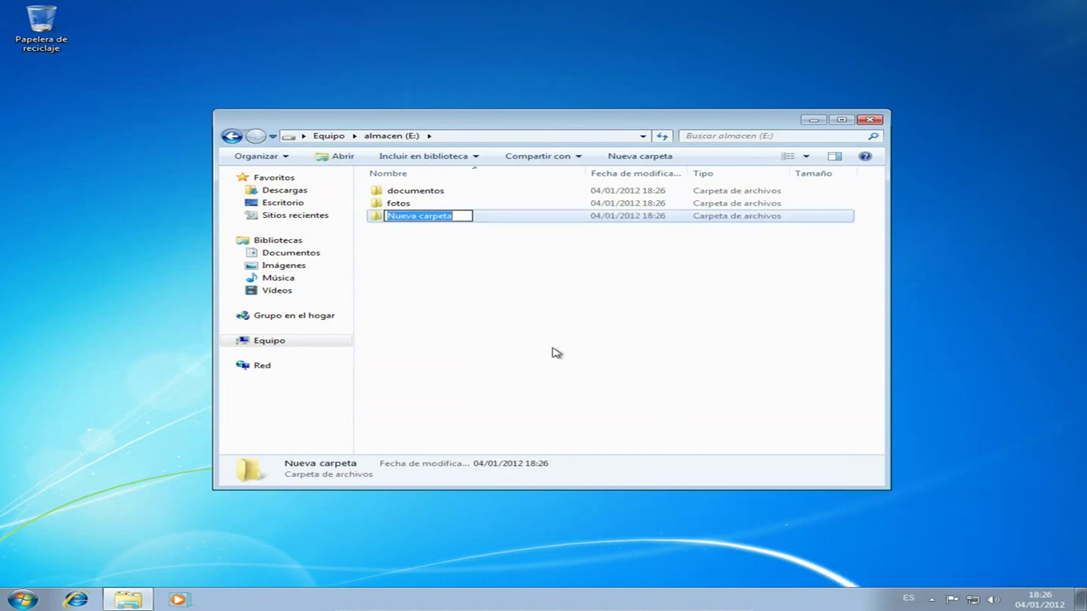
text(peliculas)
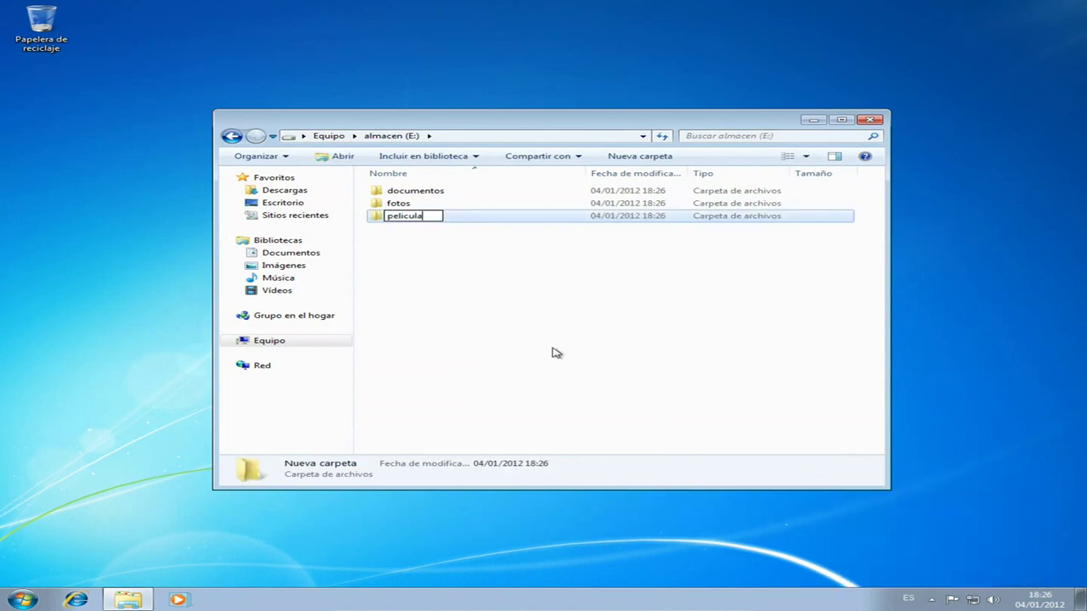
click(553, 354)
Create a folder named musica in the root of almacen (E:) and deselect it.
right_click(523, 252)
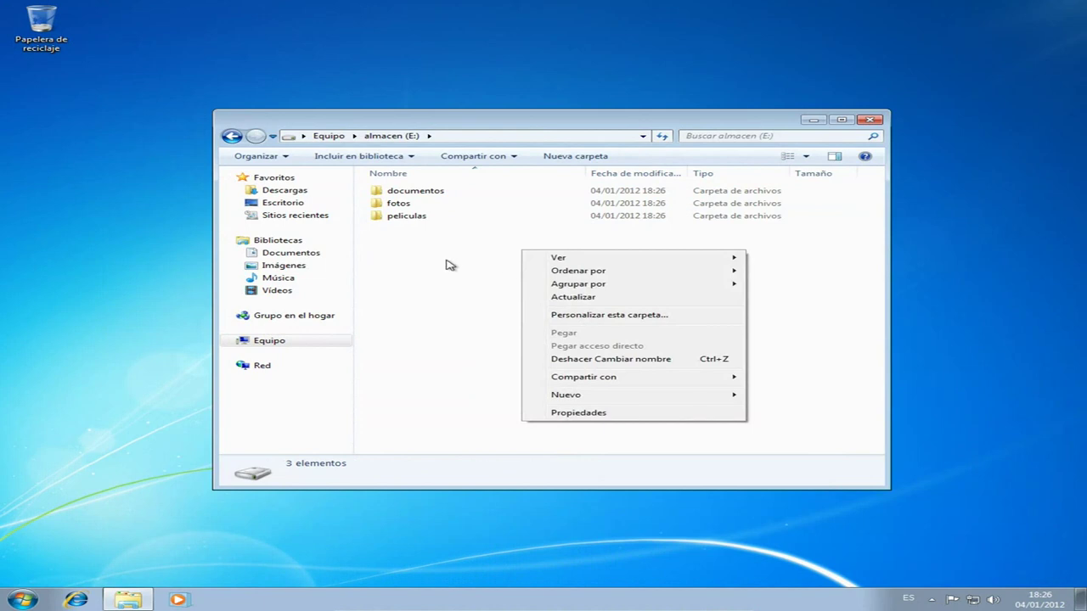
mouse_move(679, 378)
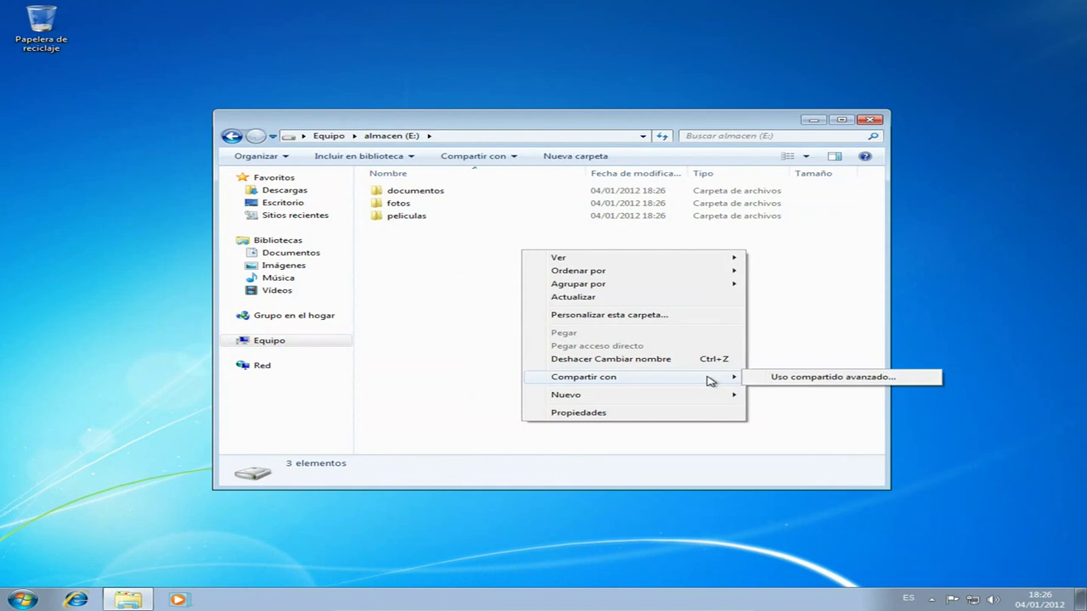
mouse_move(594, 395)
click(819, 396)
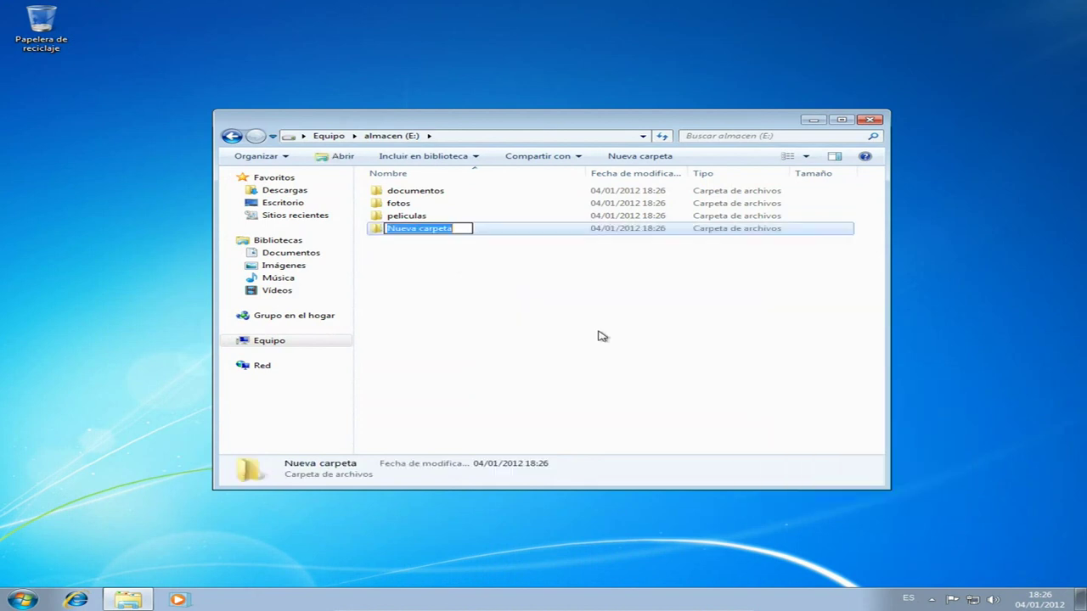
text(musica)
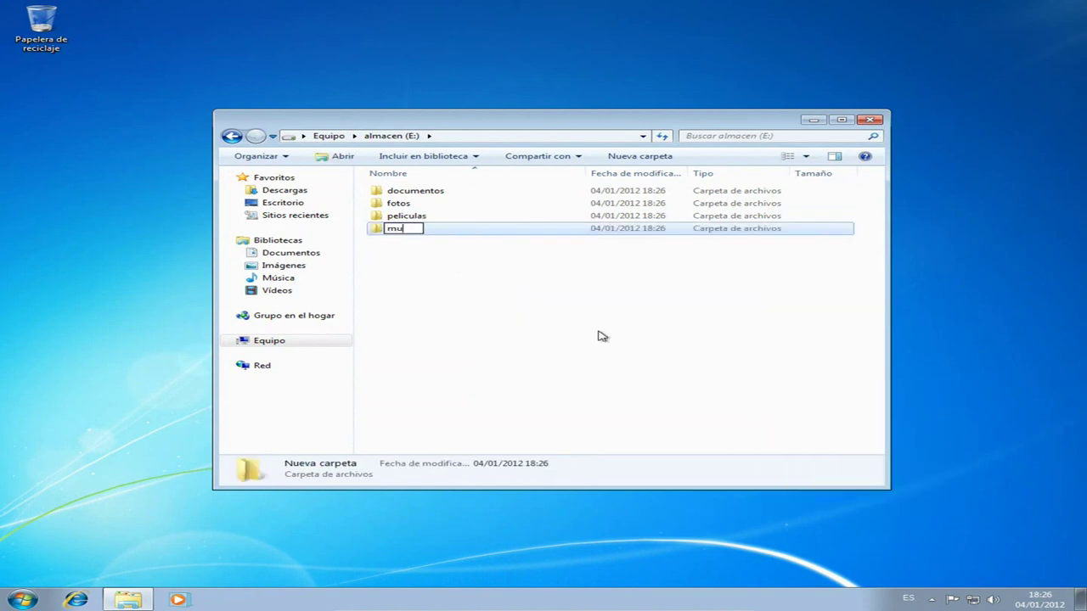
key(Return)
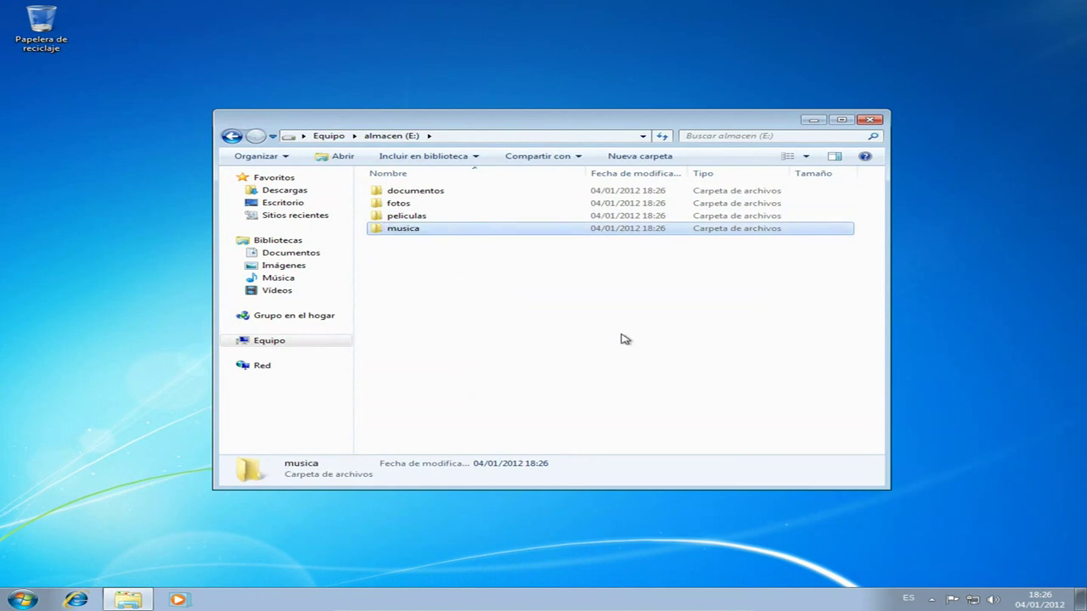
click(624, 338)
Reposition and maximize the almacen (E:) window, and close it to return to the desktop.
drag(518, 119, 617, 95)
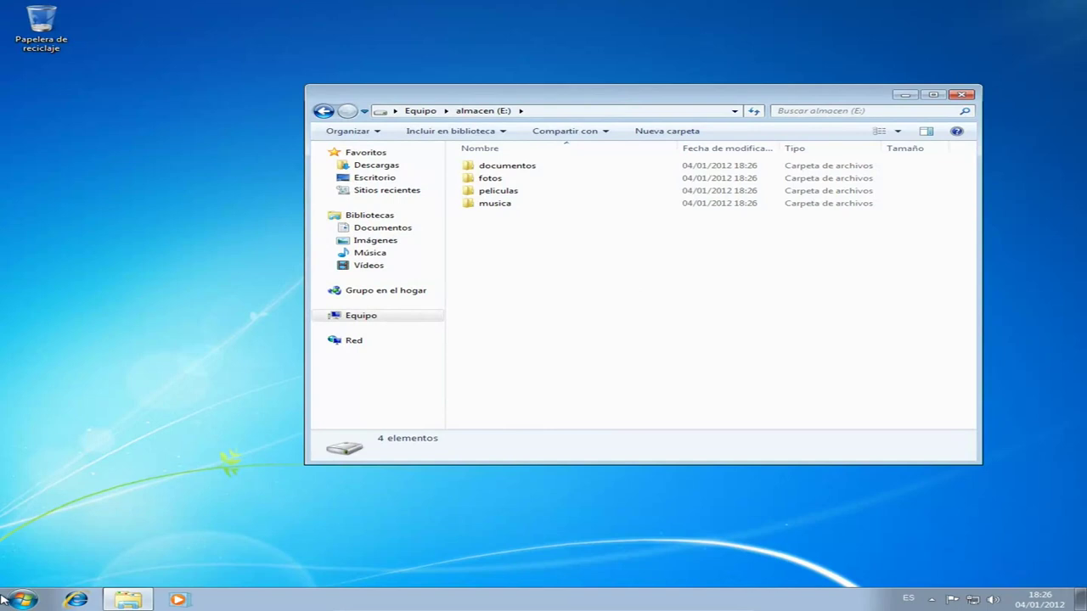
double_click(562, 97)
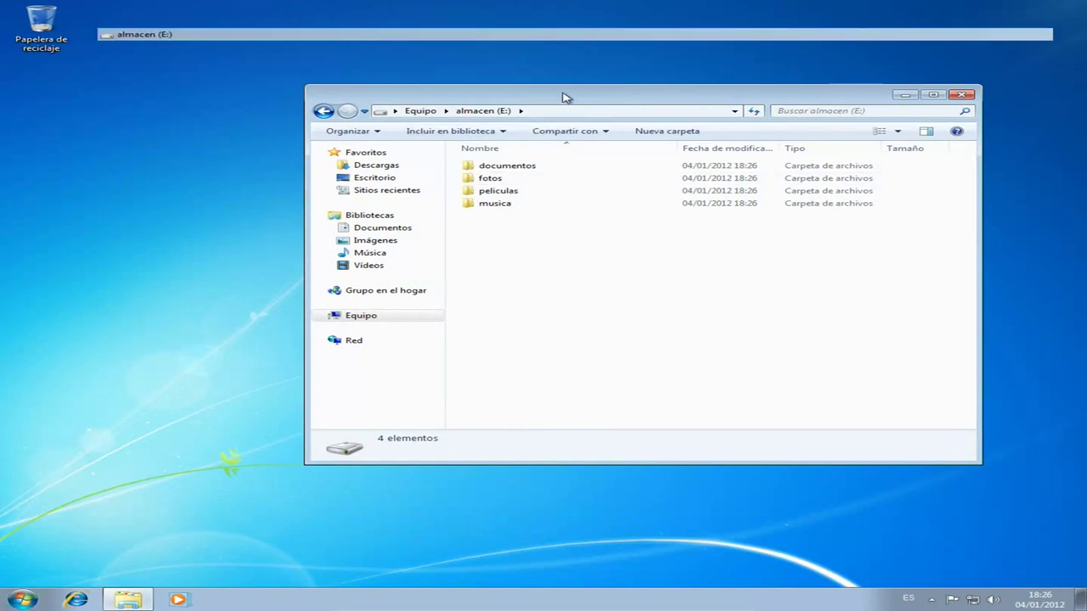
click(1075, 7)
Display the list of all programs installed in Windows.
click(9, 602)
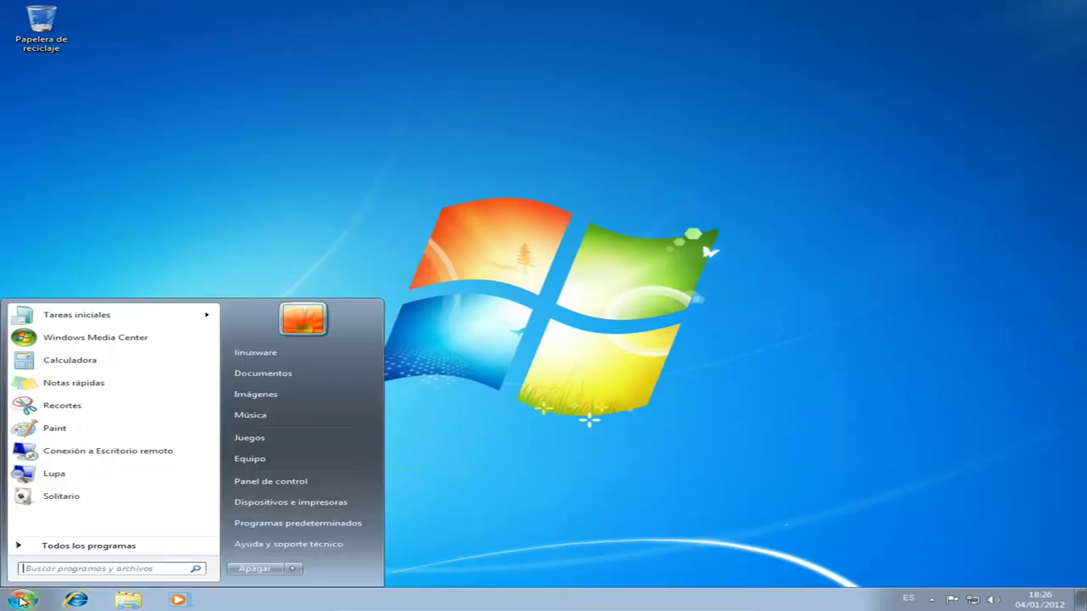
click(105, 568)
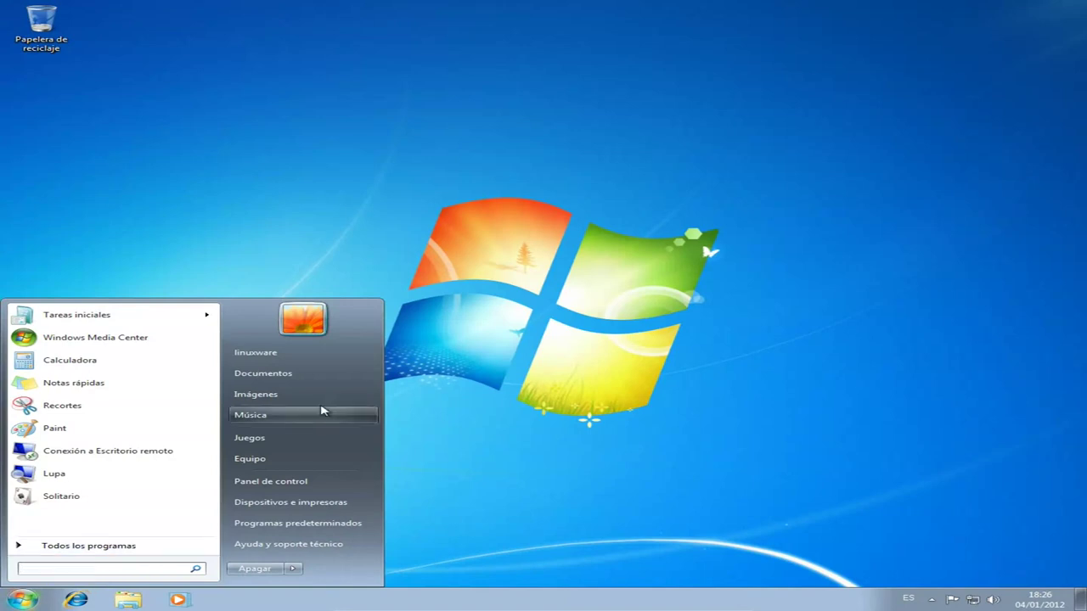
click(81, 545)
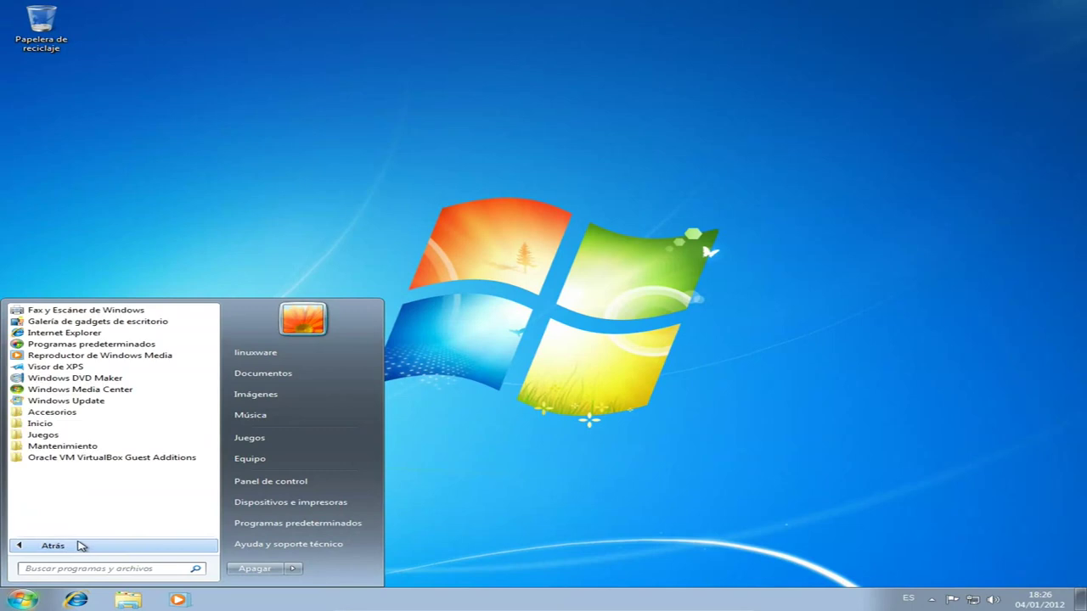
Open WordPad from the accessories and write "Este es mi primer archivo que voy a poder ver desde linux.".
click(64, 414)
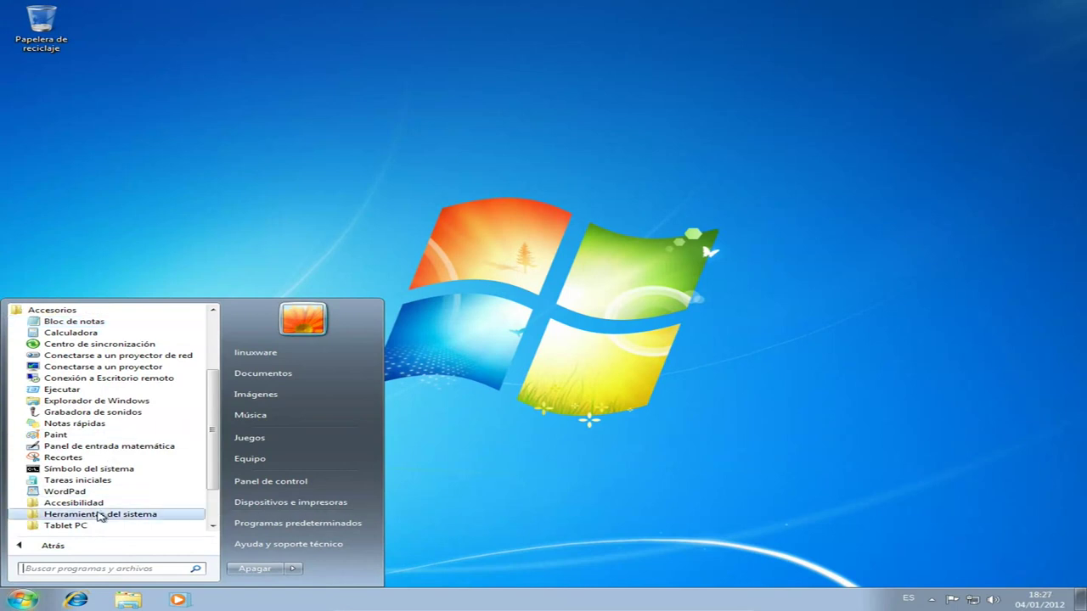
click(74, 490)
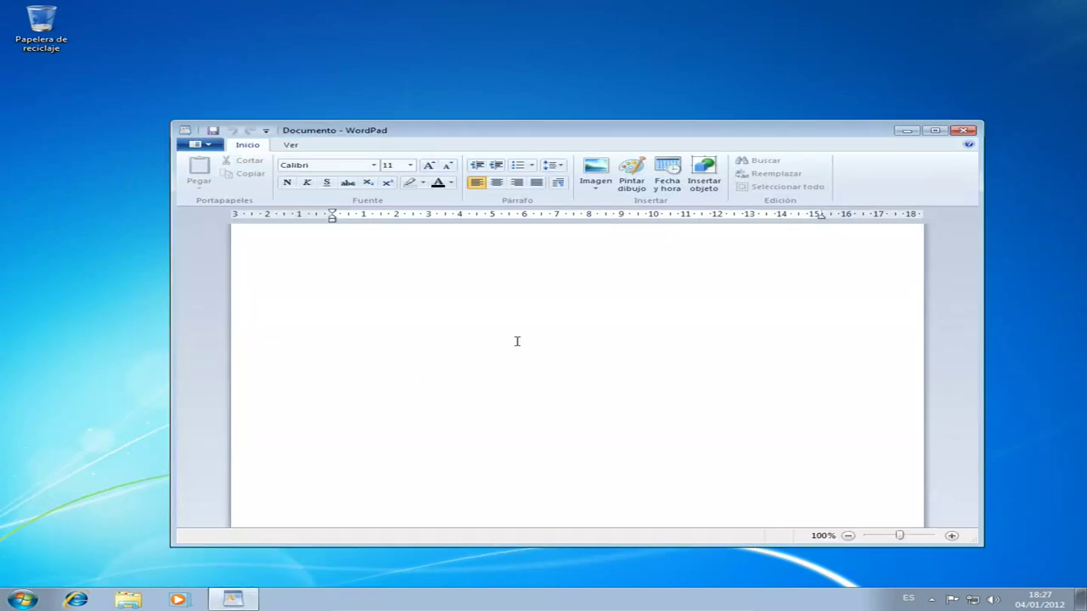
text(E)
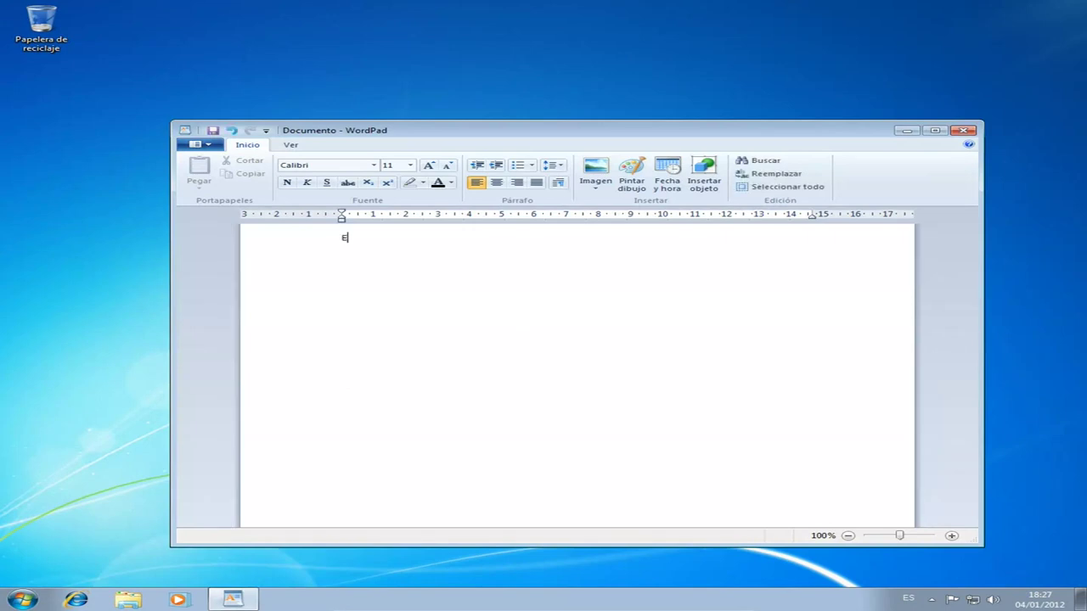
text(ste es mi primero)
key(BackSpace)
text(arhi)
key(BackSpace)
key(BackSpace)
text(chivo que voy a poder ver desde linux.)
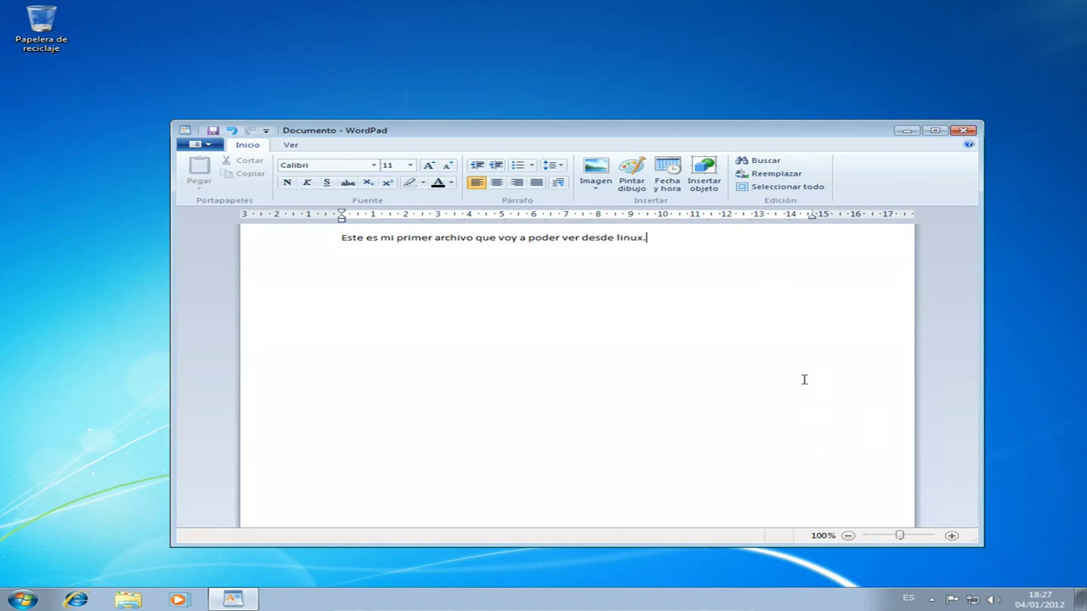
Close the WordPad document, choose to save its changes, and set the save location to the documentos folder on almacen (E:).
click(963, 130)
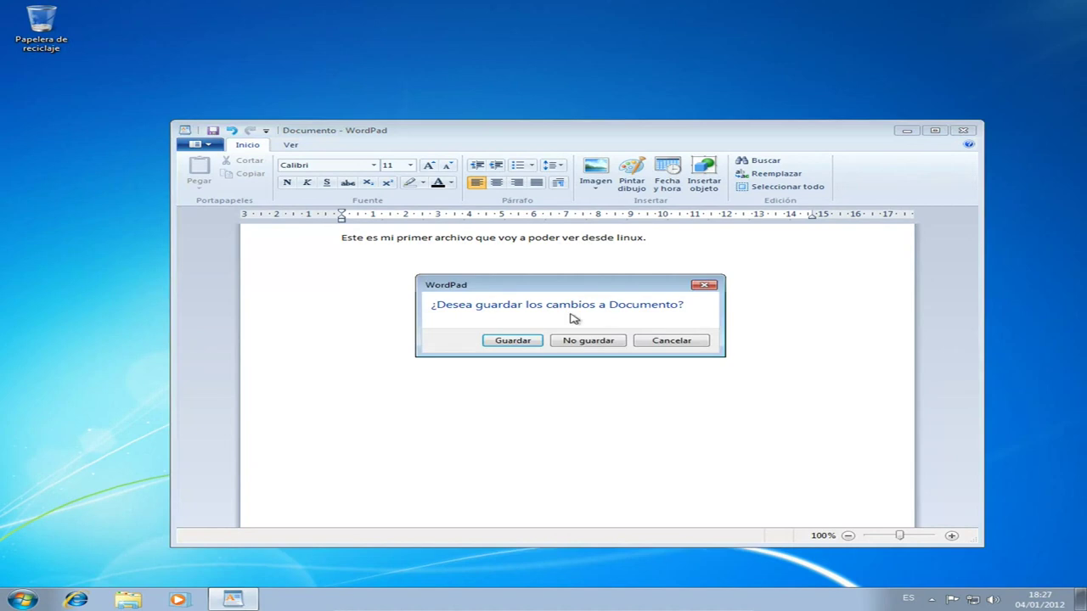
click(522, 340)
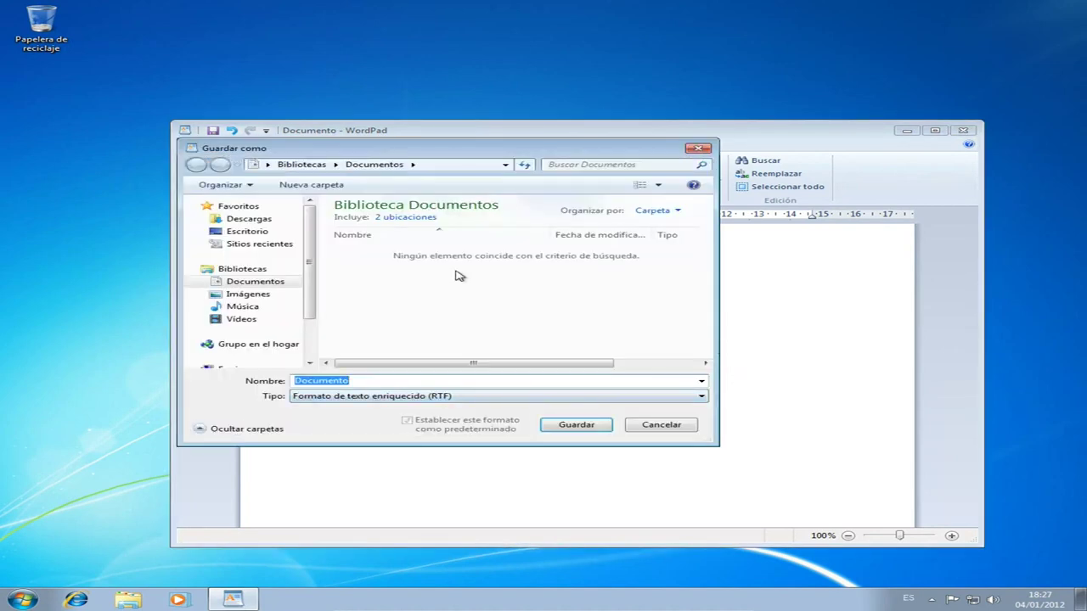
drag(685, 140, 697, 66)
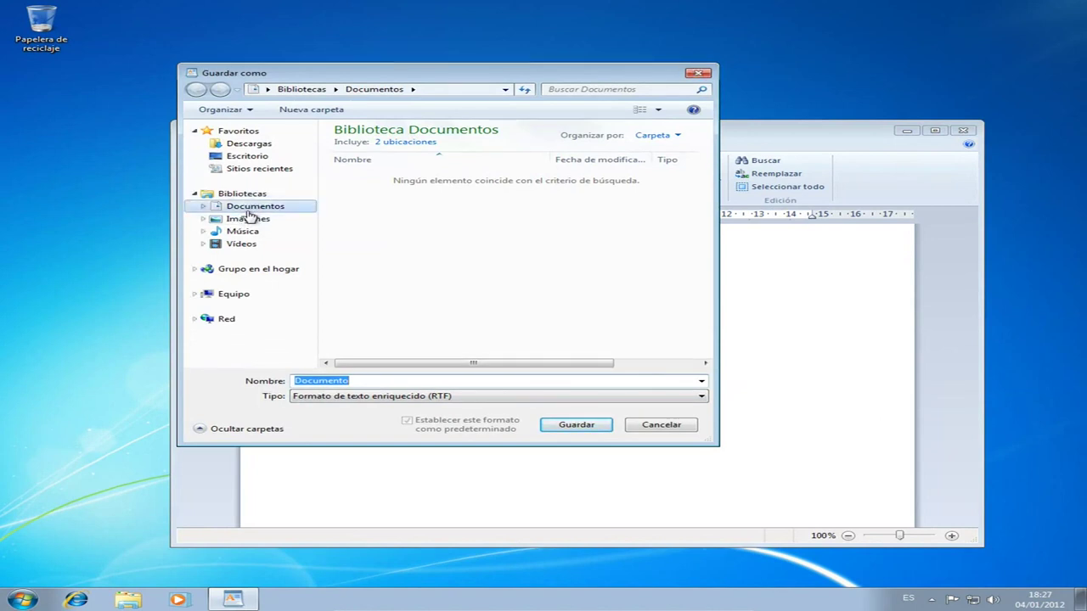
click(195, 293)
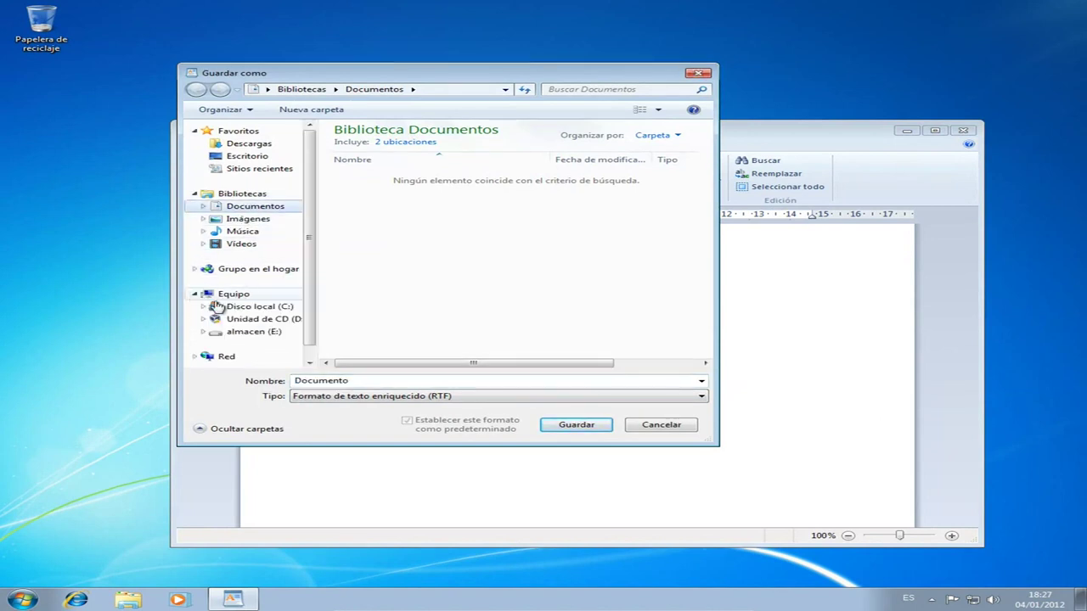
click(246, 333)
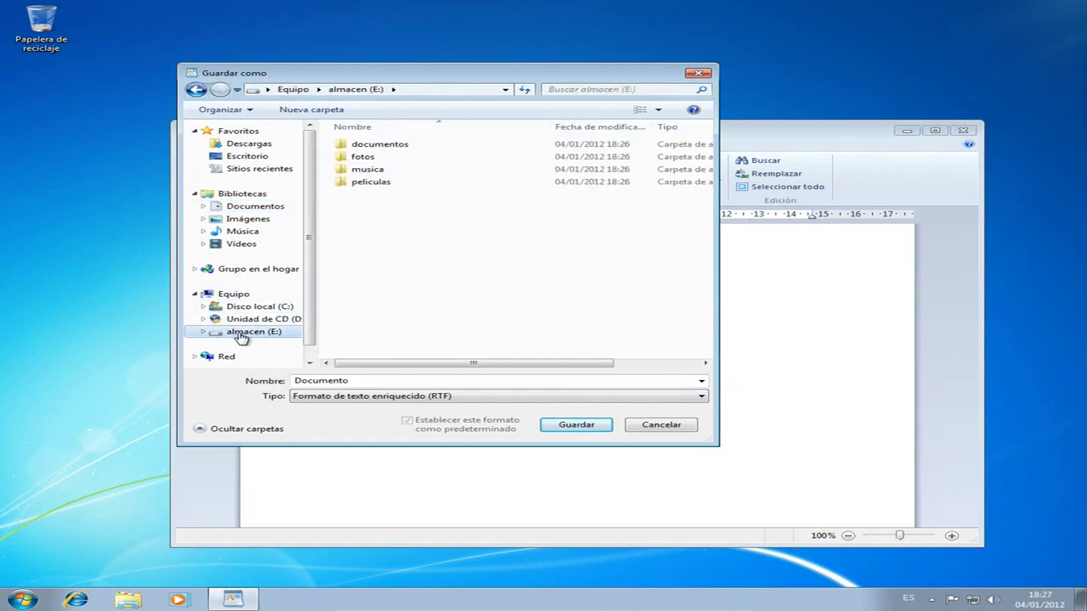
double_click(406, 145)
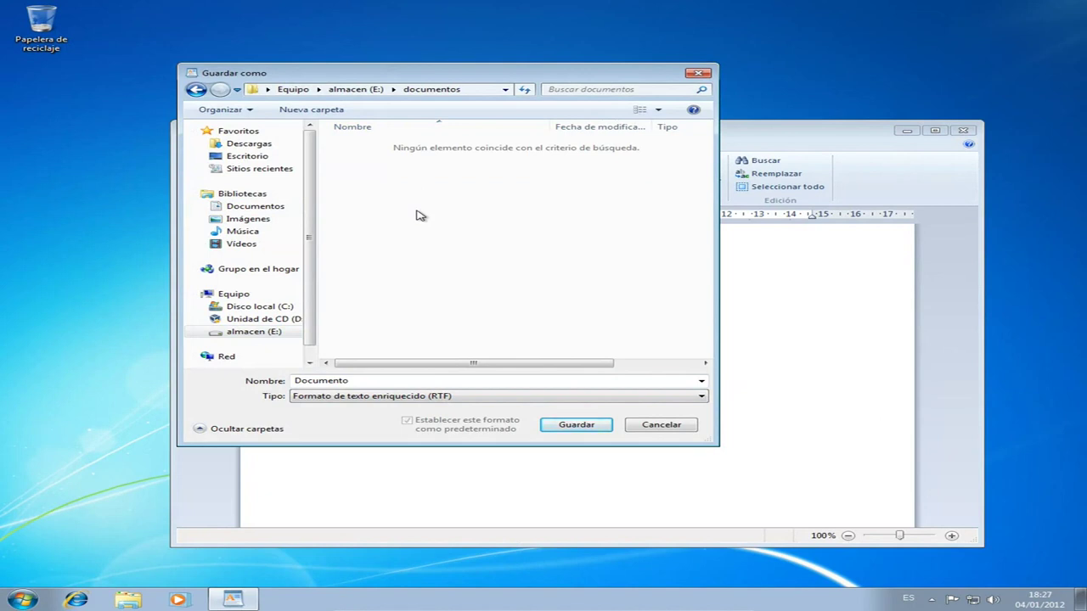
Save the file as Documento in the Documento de texto Unicode format, accepting the removal of formatting.
click(441, 401)
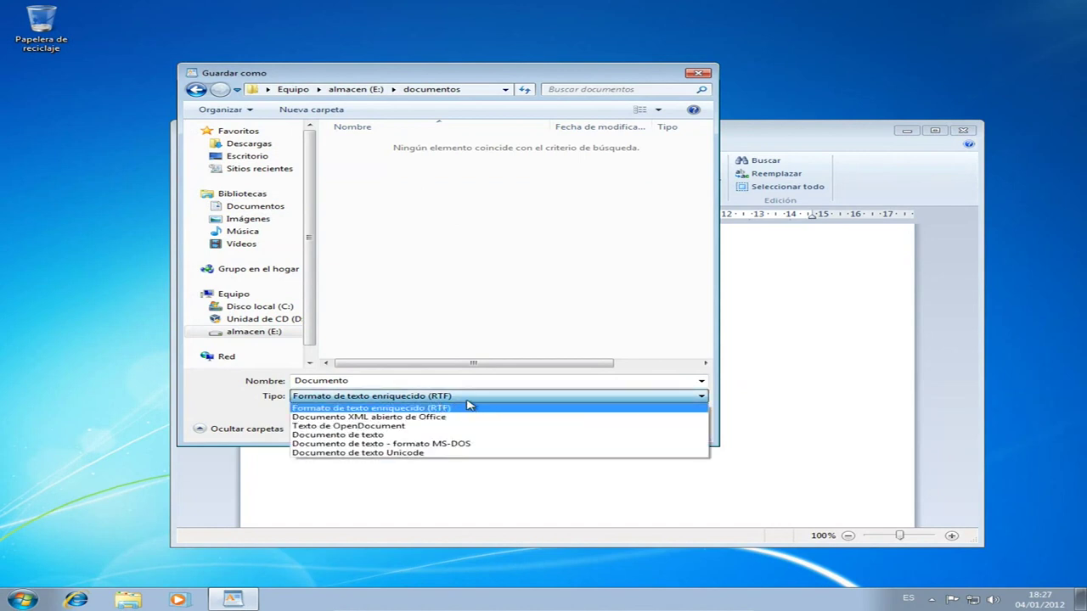
click(434, 454)
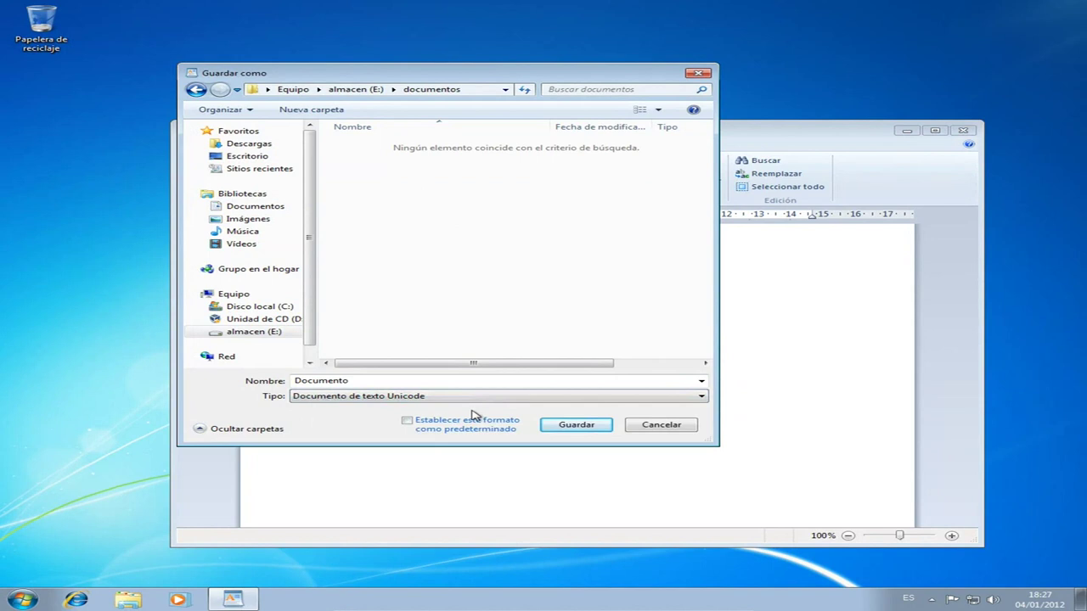
click(593, 426)
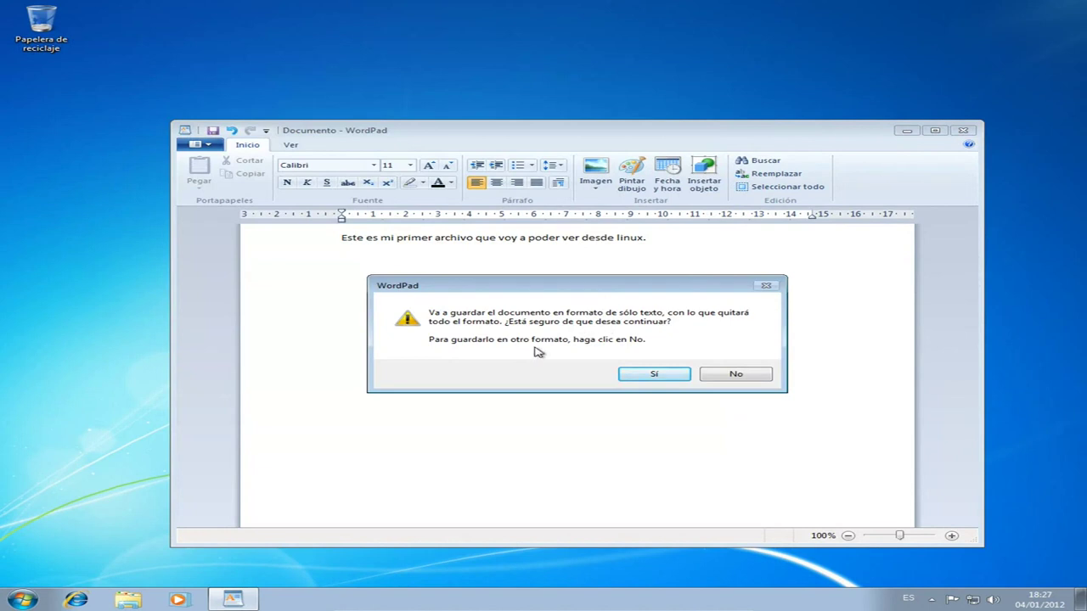
click(651, 376)
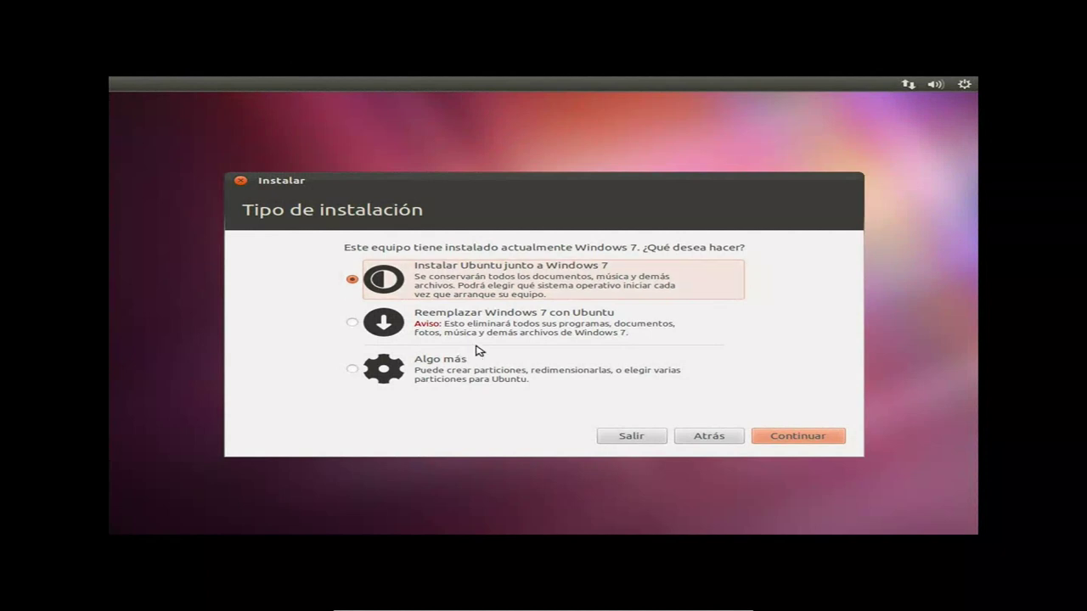
Choose the Algo más installation type in the Ubuntu installer and review the existing sda1, sda2 and sda3 partitions.
click(499, 372)
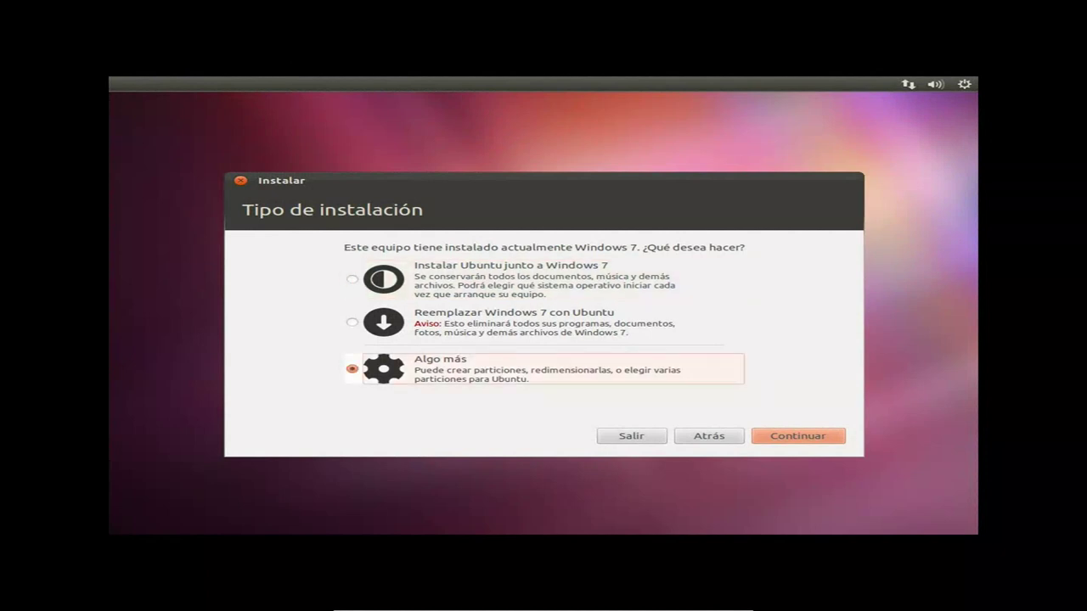
click(805, 438)
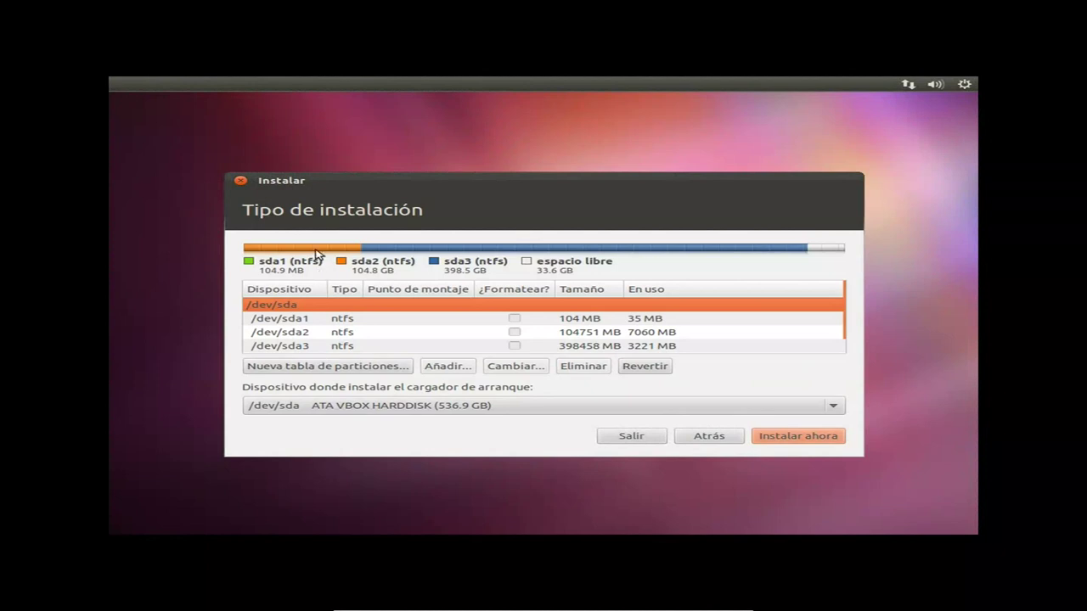
click(321, 320)
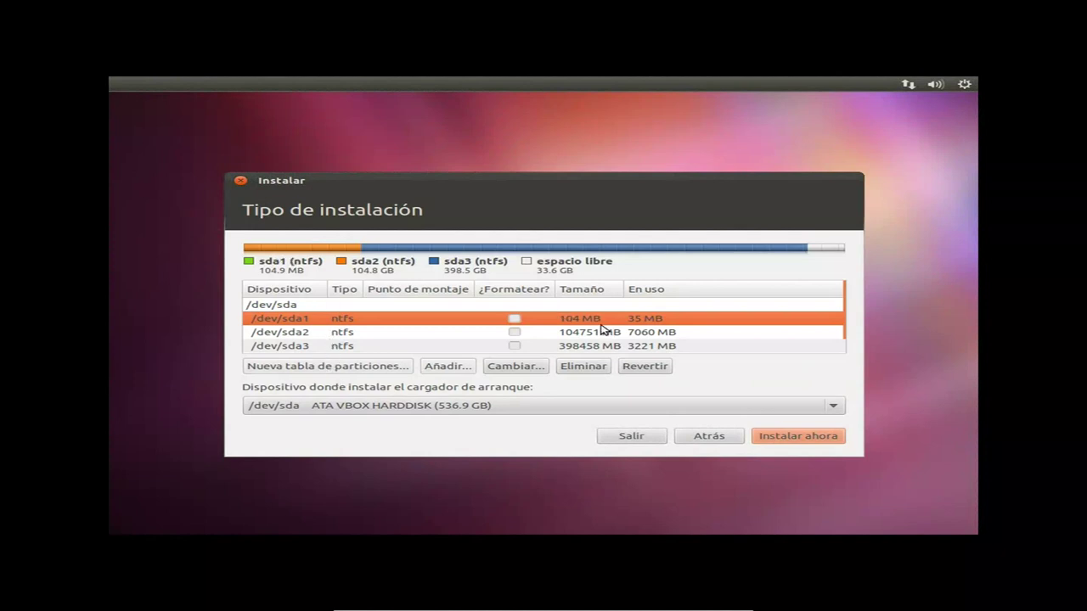
click(299, 334)
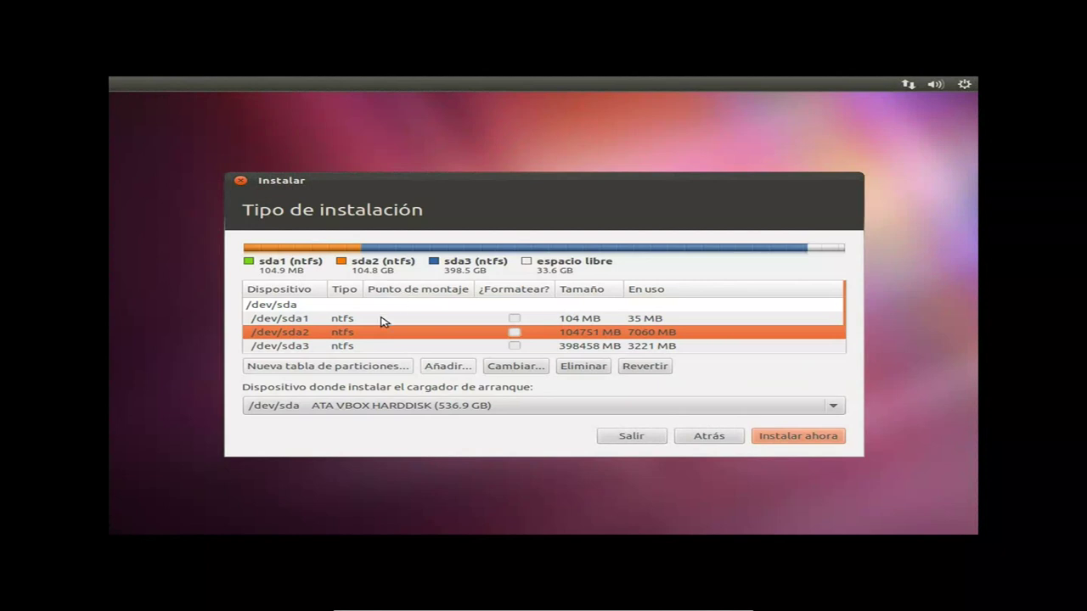
click(341, 350)
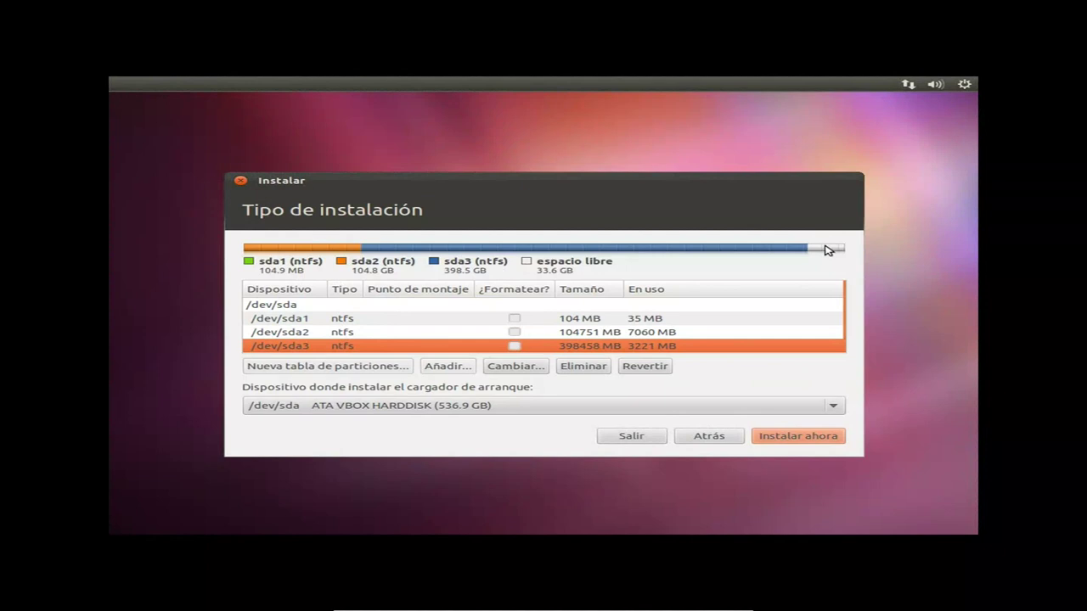
Add a logical partition in the free space, setting its size to 30000 MB and its location to Principio.
scroll(723, 295, down, 1)
click(382, 349)
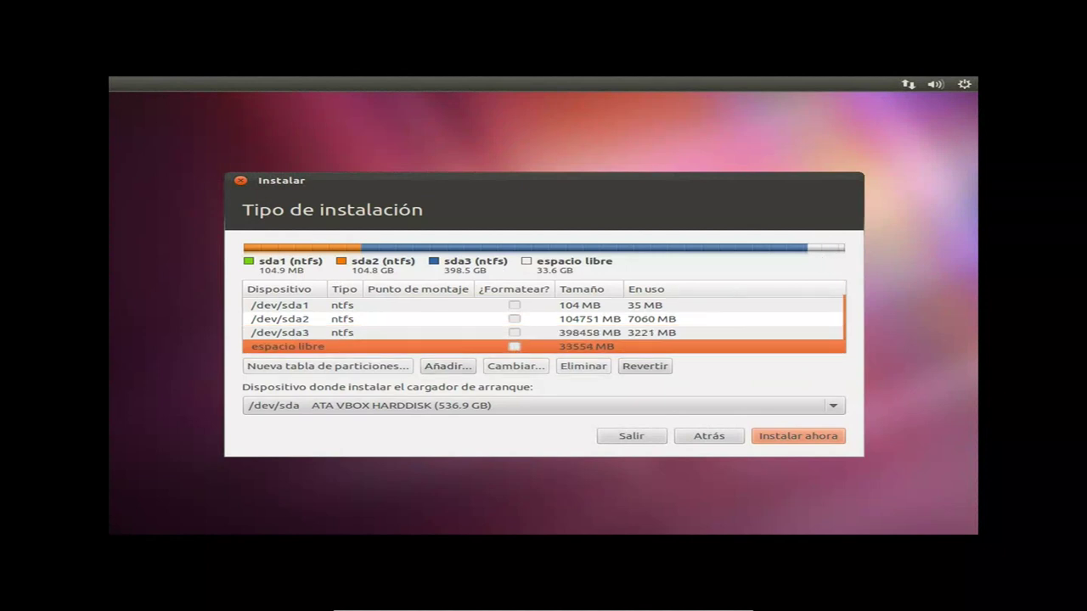
click(449, 367)
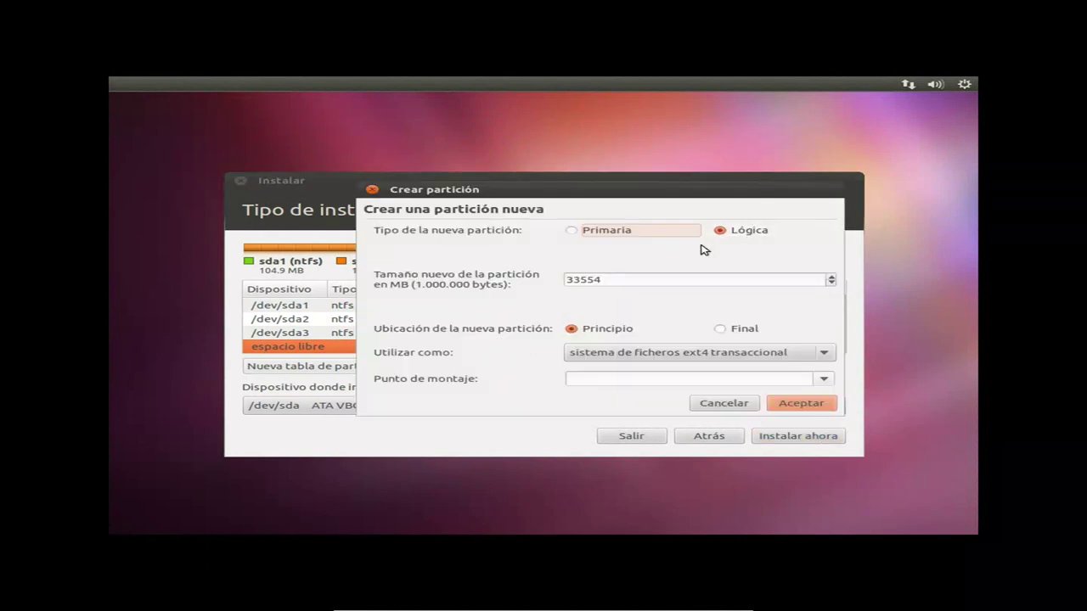
double_click(628, 281)
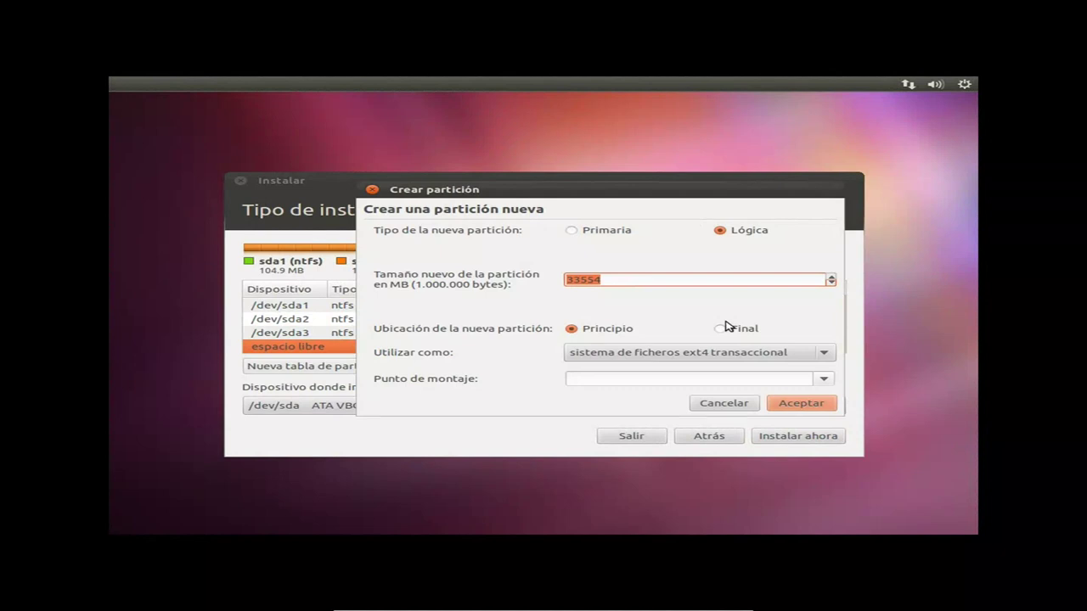
text(30000)
click(568, 333)
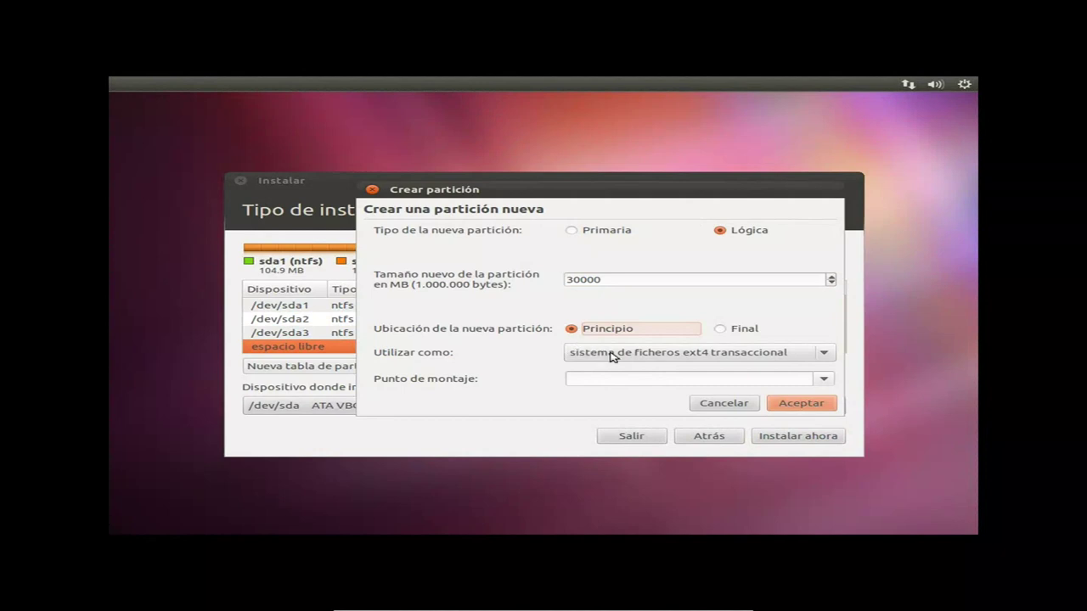
key(Tab)
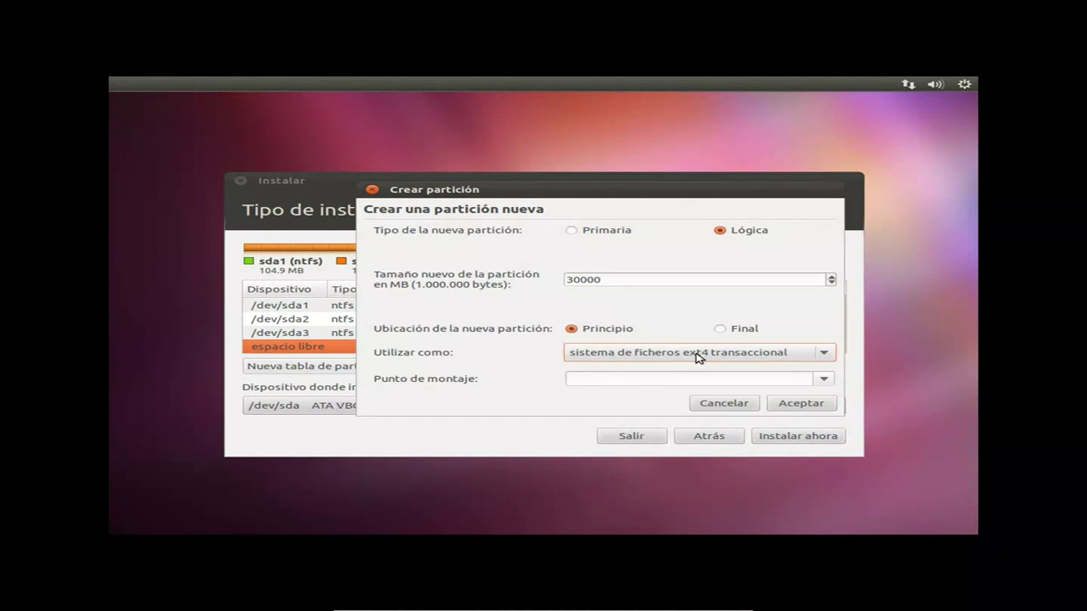
Set the new ext4 partition's mount point to / and confirm its creation.
click(670, 383)
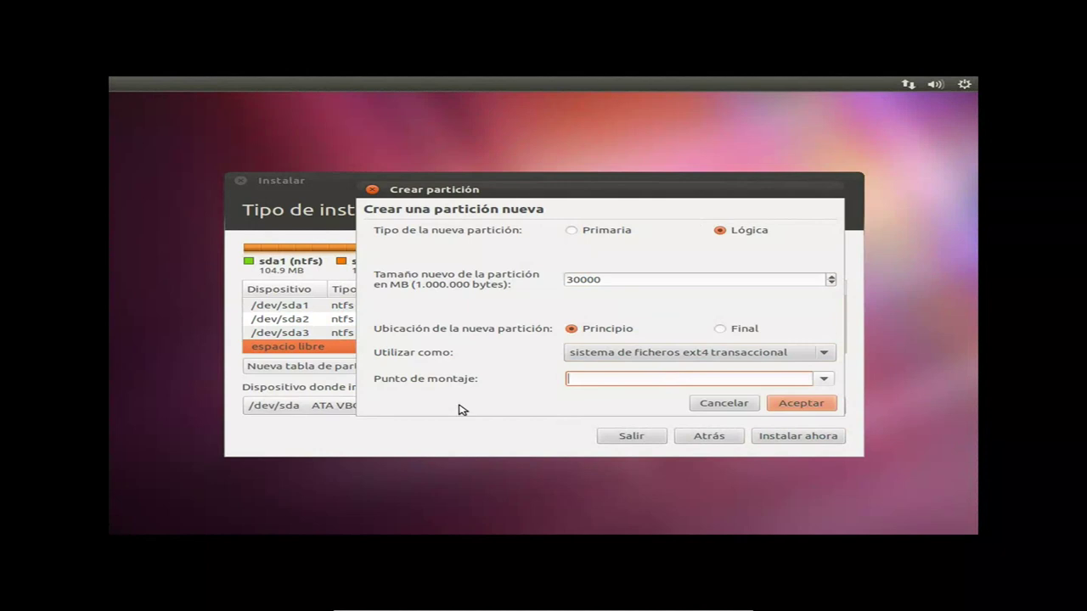
text(/)
click(821, 380)
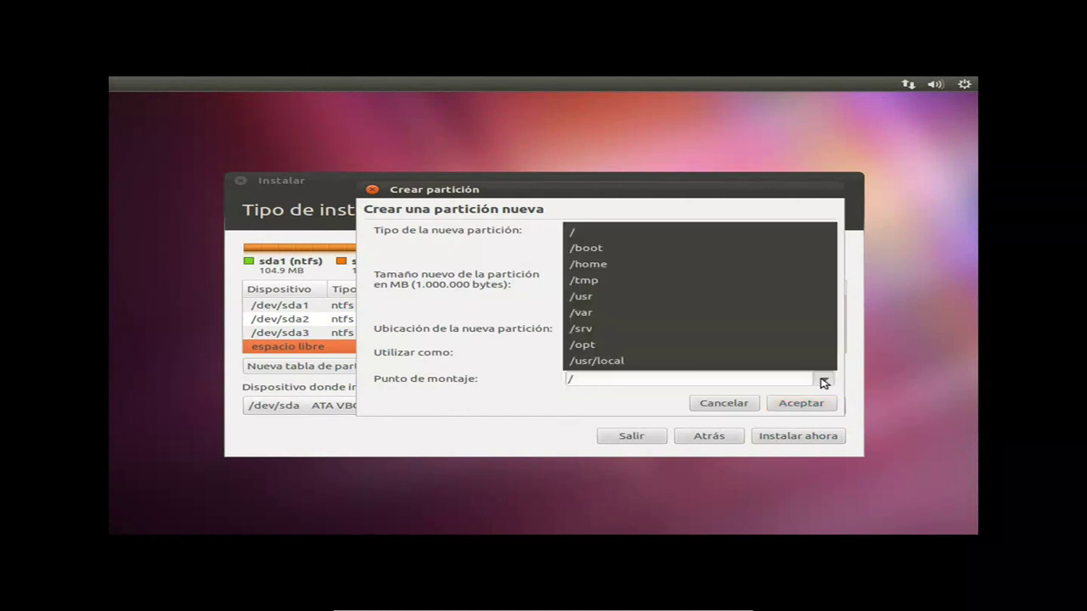
click(624, 237)
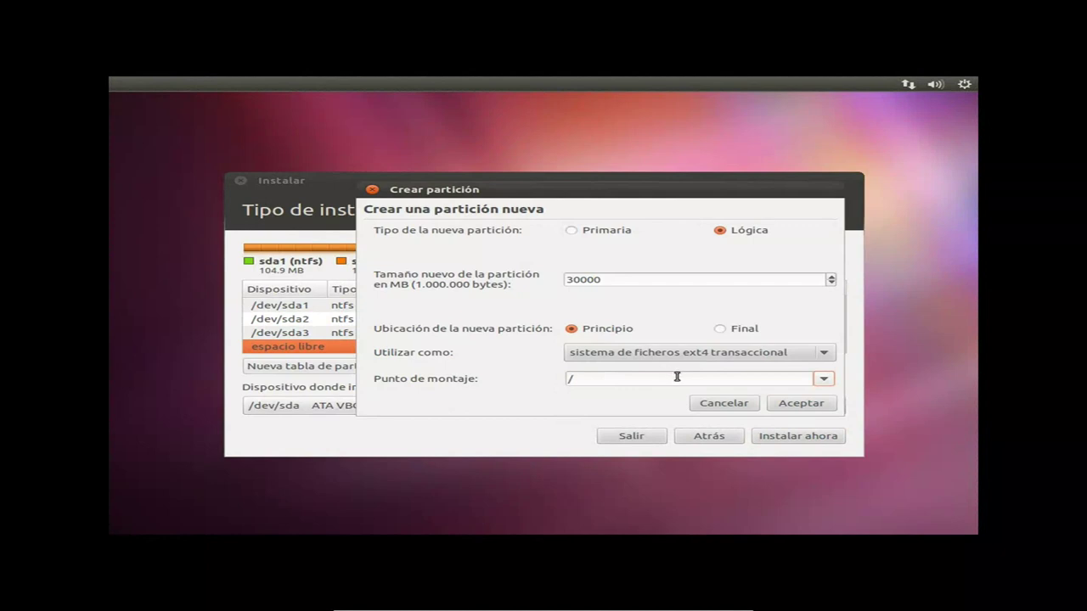
click(802, 404)
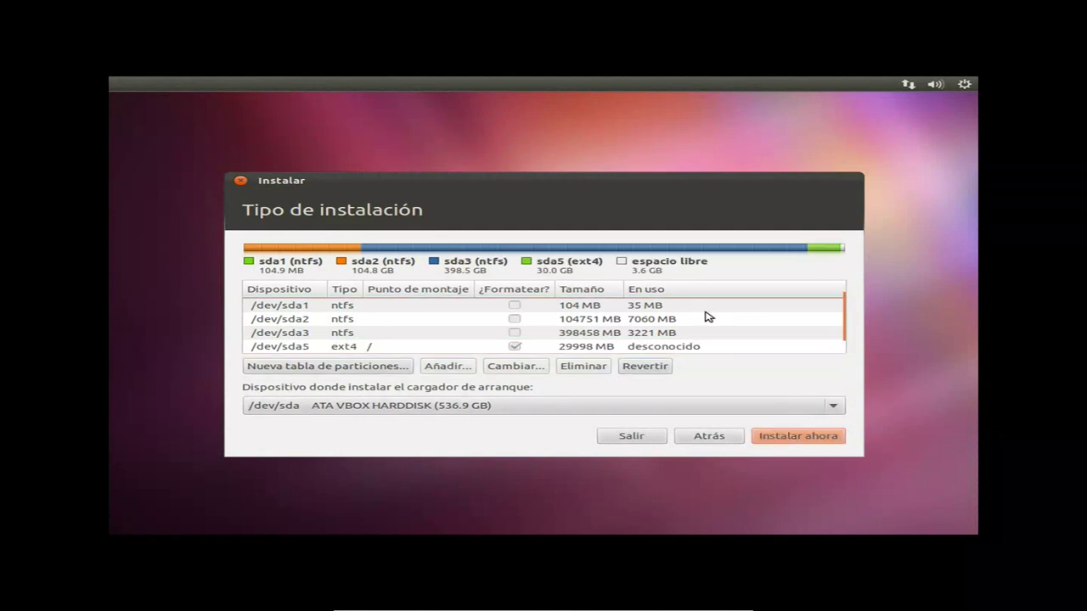
Create a swap partition (área de intercambio) using all of the remaining free space after /dev/sda5.
scroll(709, 316, down, 1)
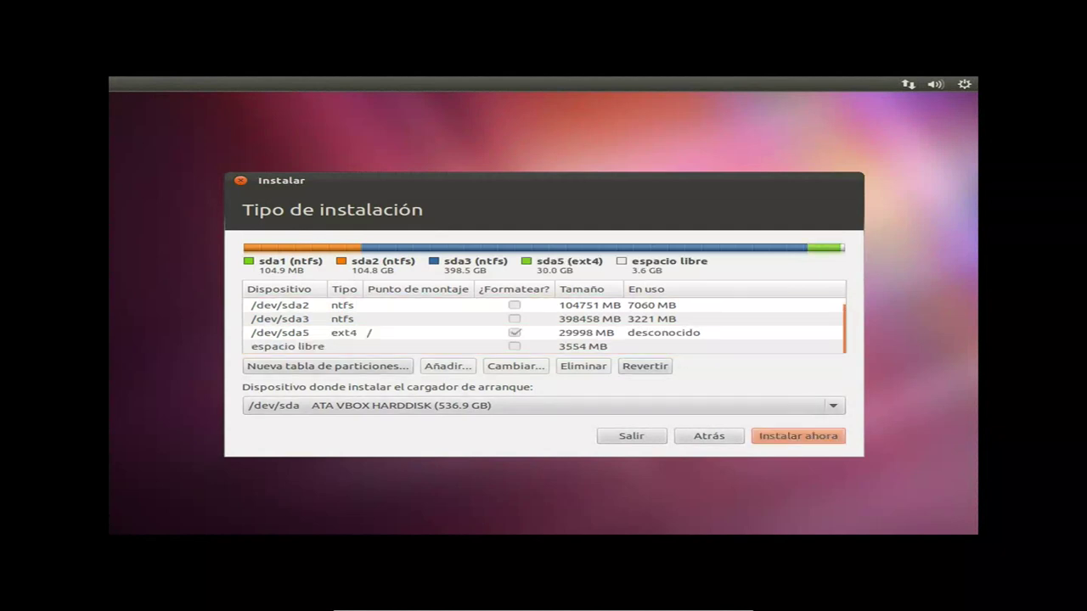
click(598, 333)
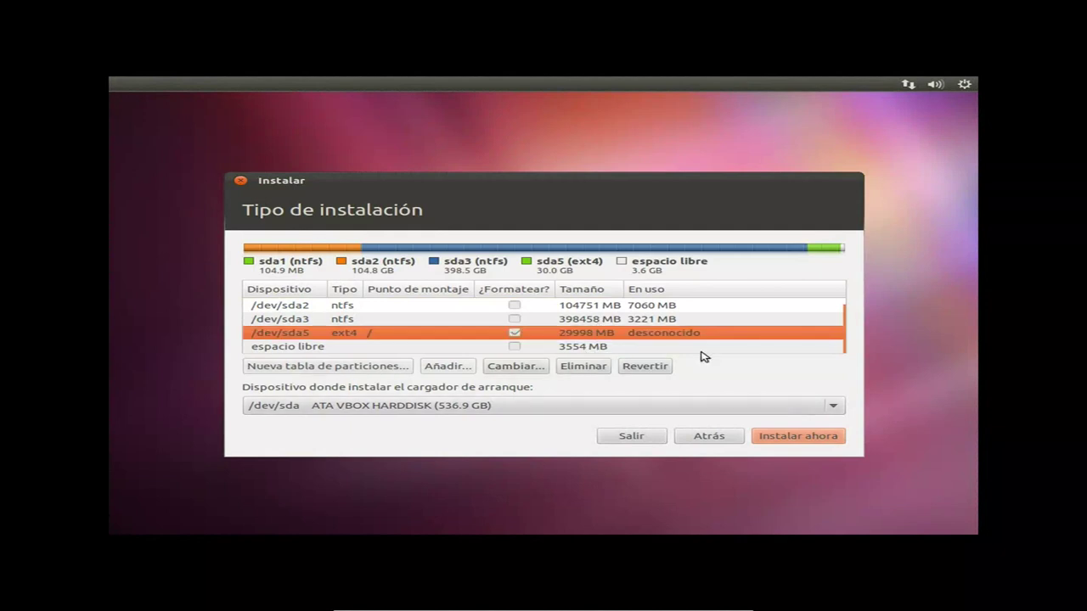
click(444, 347)
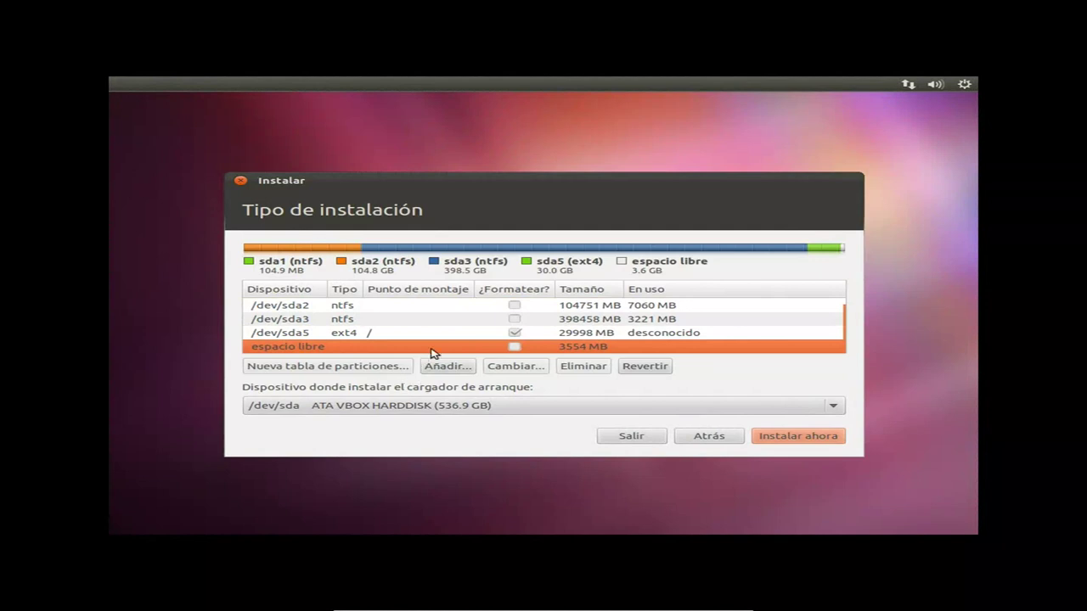
click(447, 366)
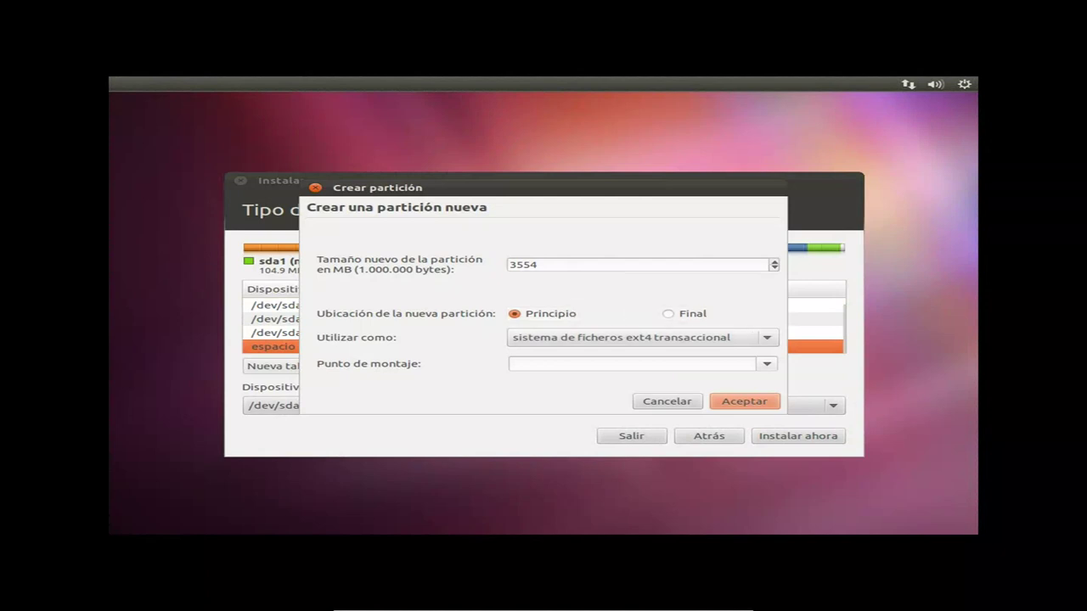
click(636, 339)
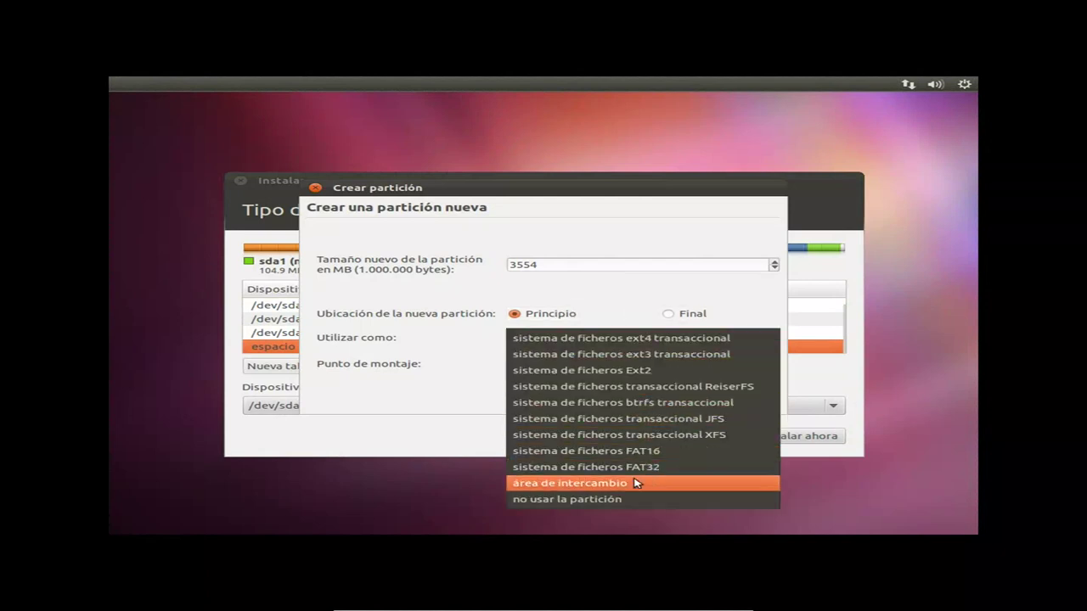
click(637, 483)
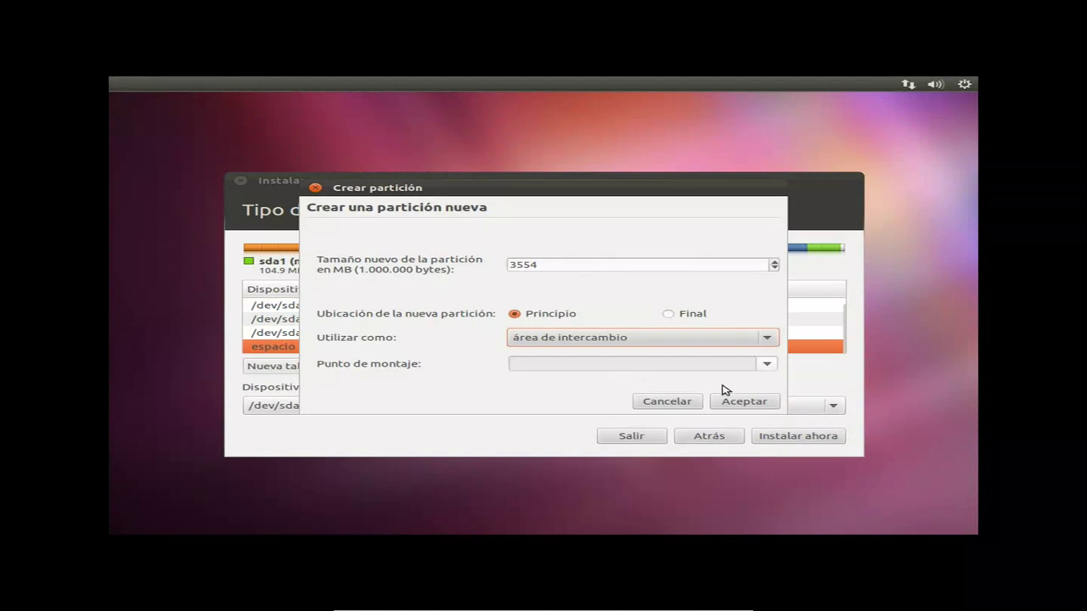
click(742, 401)
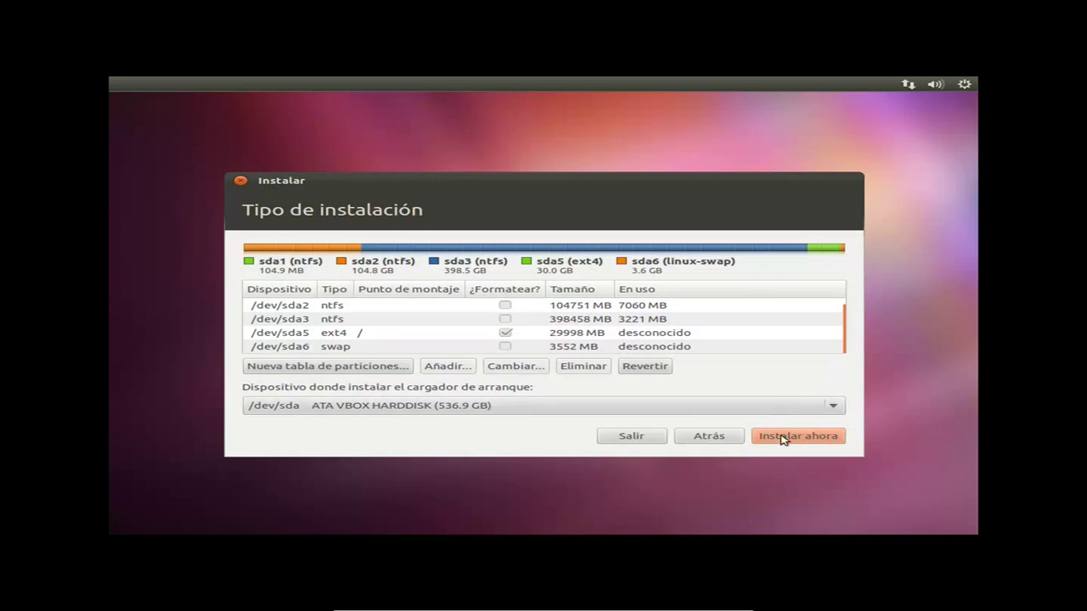
Start the Ubuntu installation with the defined ext4 root and swap partitions, keeping /dev/sda as the boot loader device.
click(538, 334)
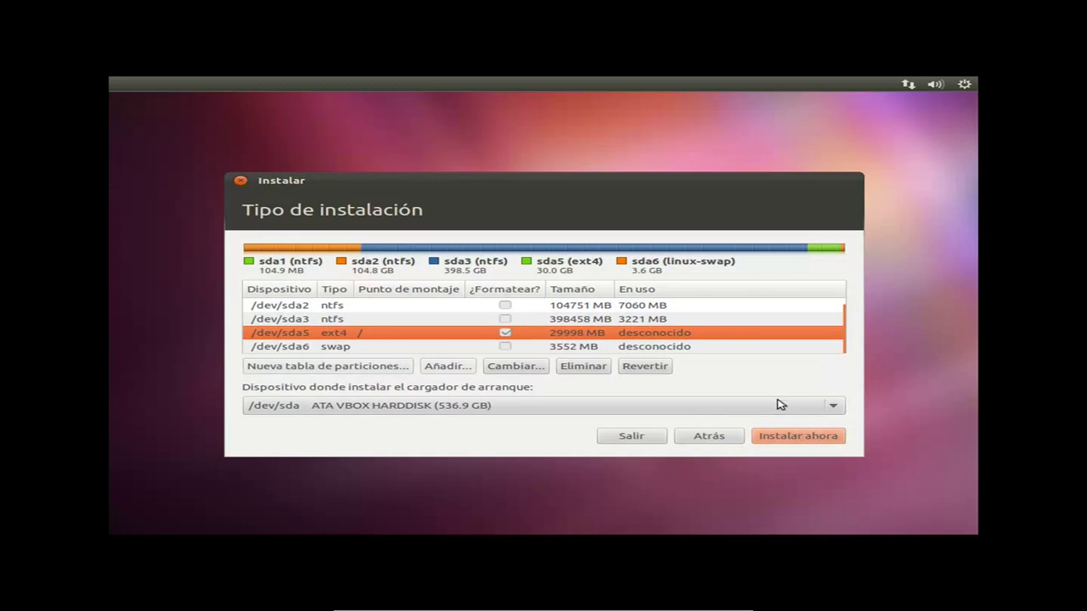
click(796, 437)
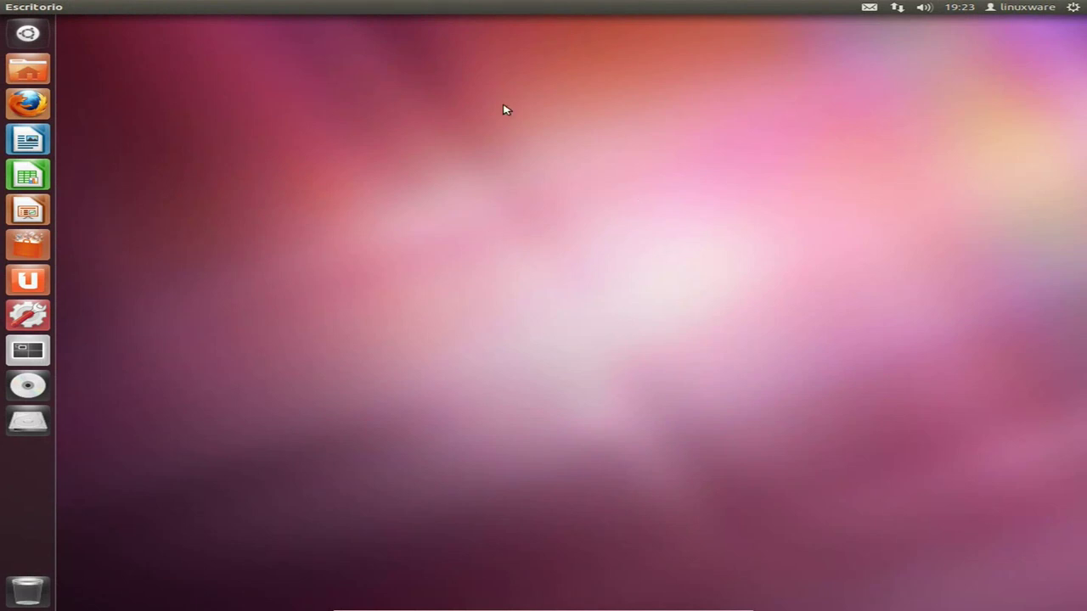
Browse the almacen volume in the file manager and open its documentos folder.
click(28, 70)
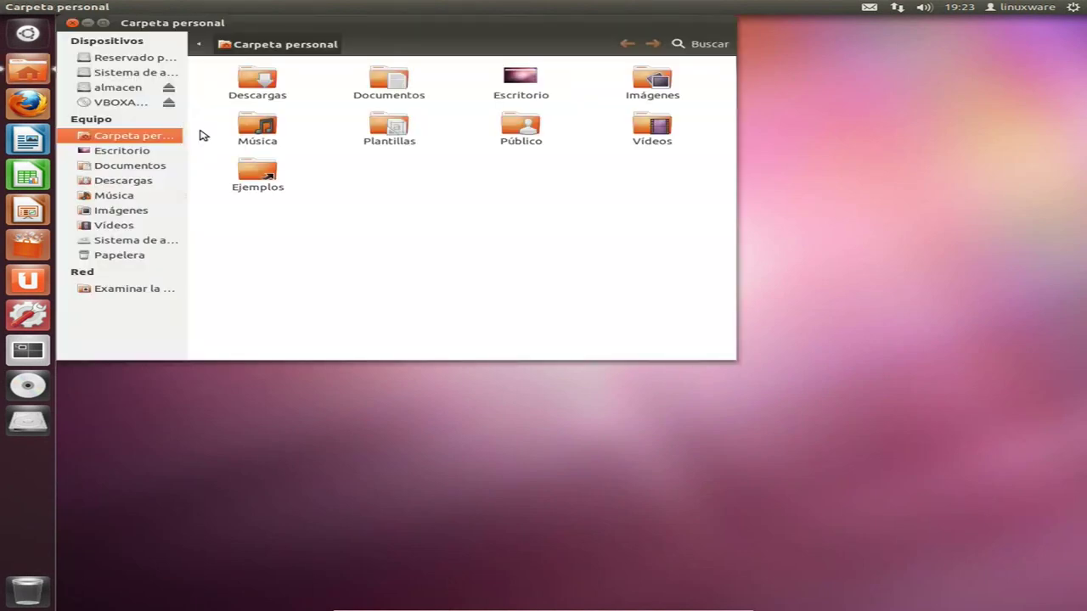
drag(293, 24, 503, 119)
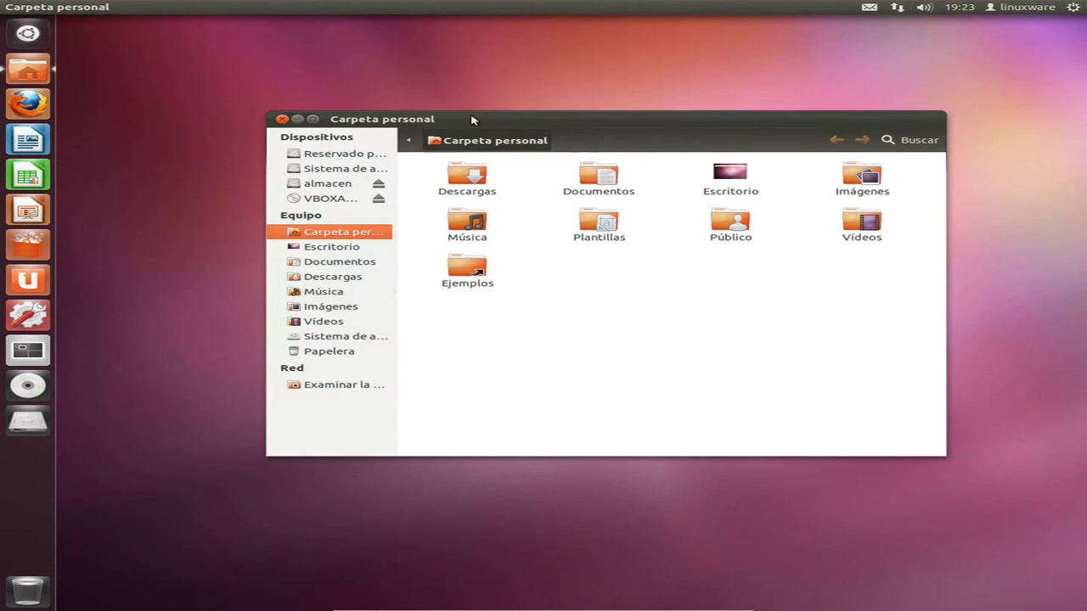
click(314, 185)
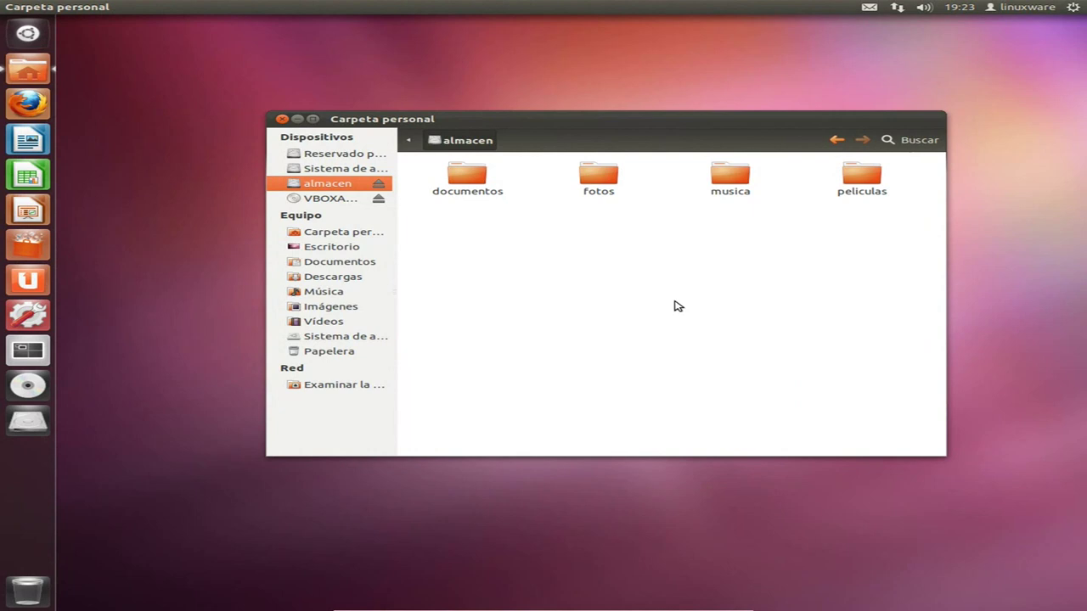
double_click(467, 178)
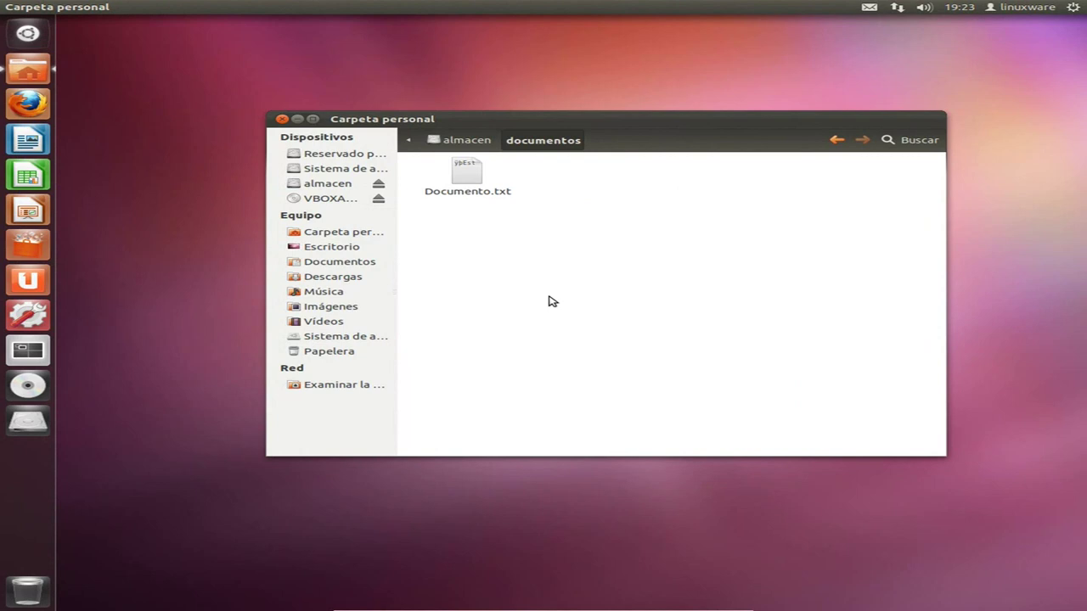
Open Documento.txt in gedit to read its contents, and close the editor.
click(476, 179)
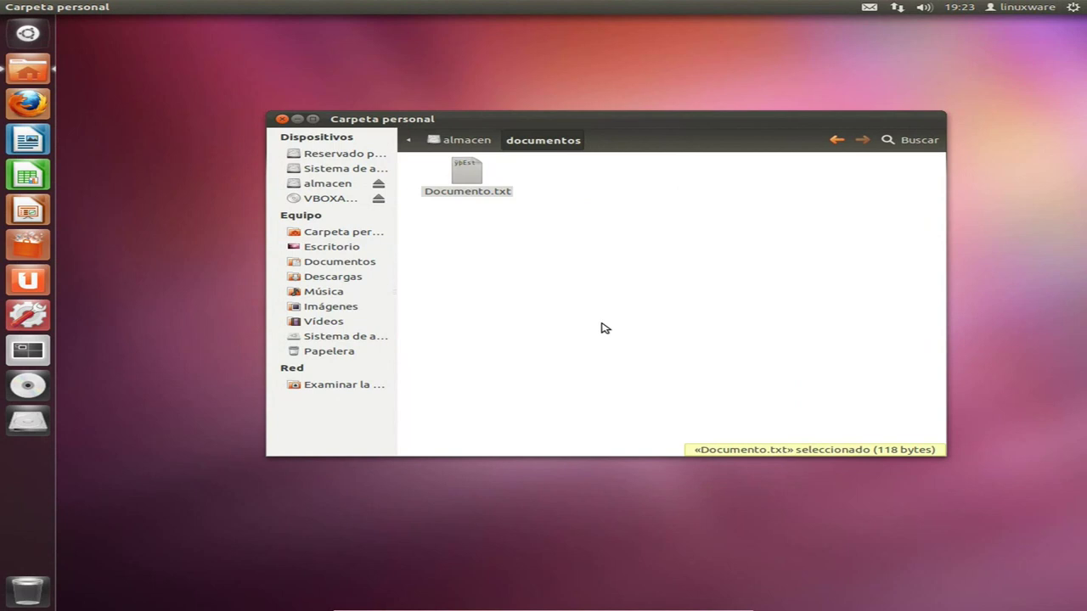
key(Return)
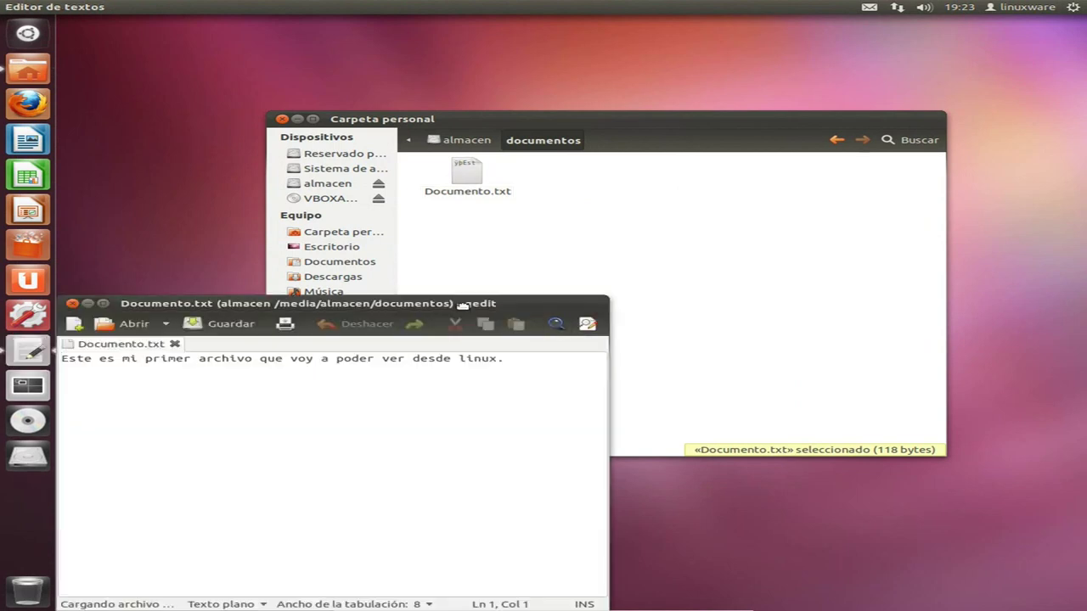
drag(463, 307, 609, 168)
click(653, 260)
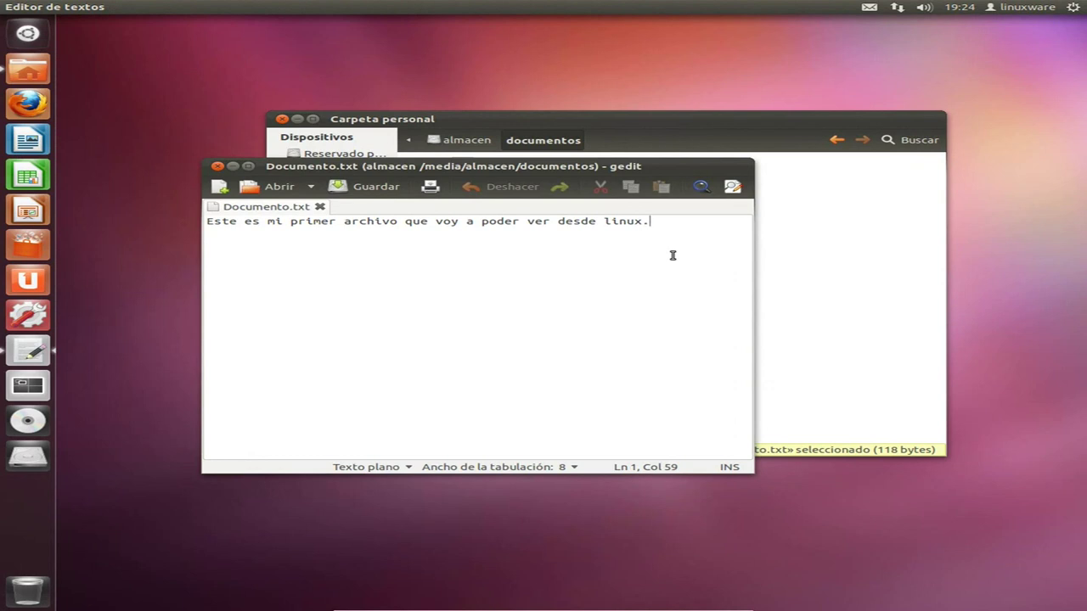
click(218, 168)
Close the documentos folder window and review the default folders in Carpeta personal before closing it.
click(282, 118)
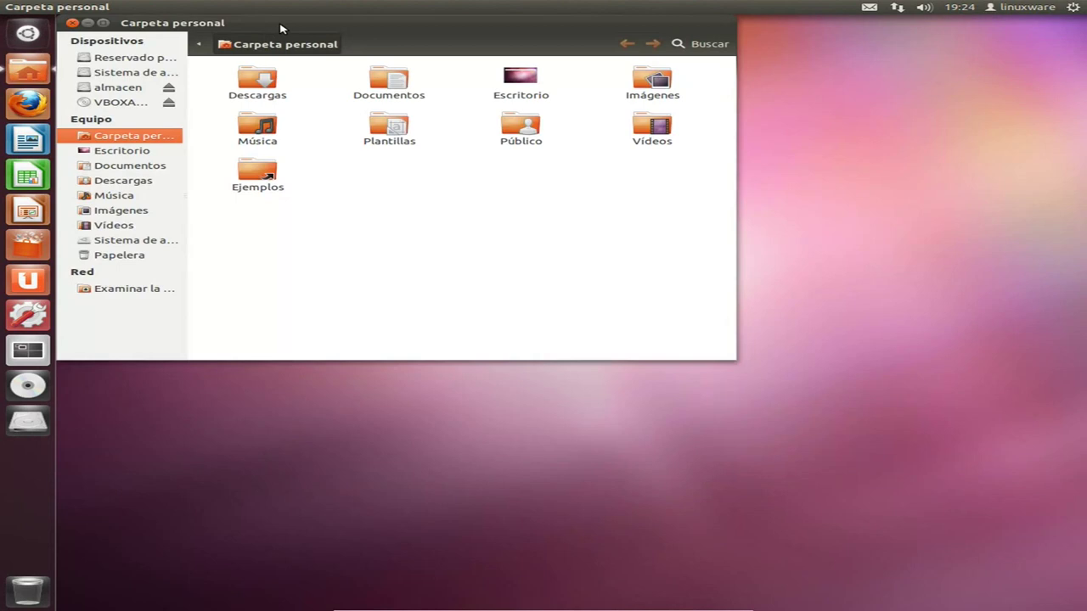
drag(282, 28, 421, 122)
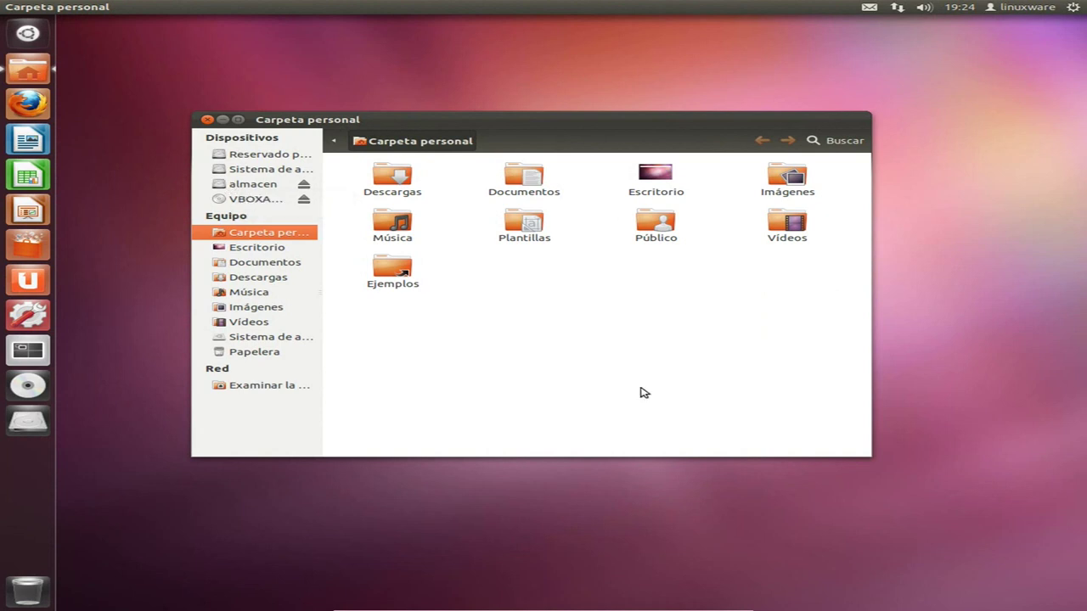
click(206, 119)
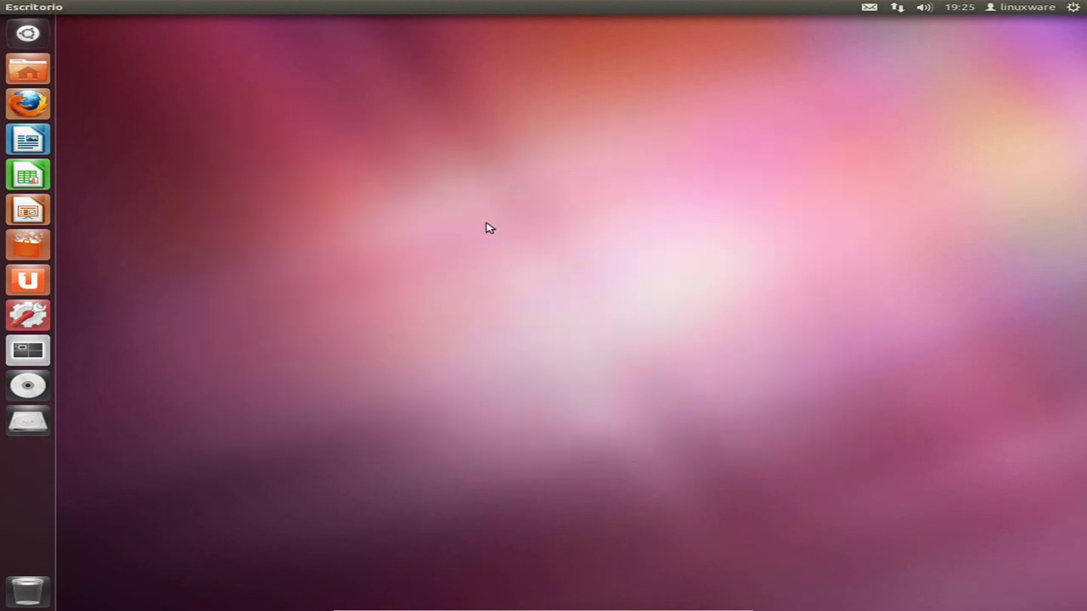
Find Terminal with a Dash search, launch it and move its window towards the middle of the desktop.
click(35, 39)
click(166, 36)
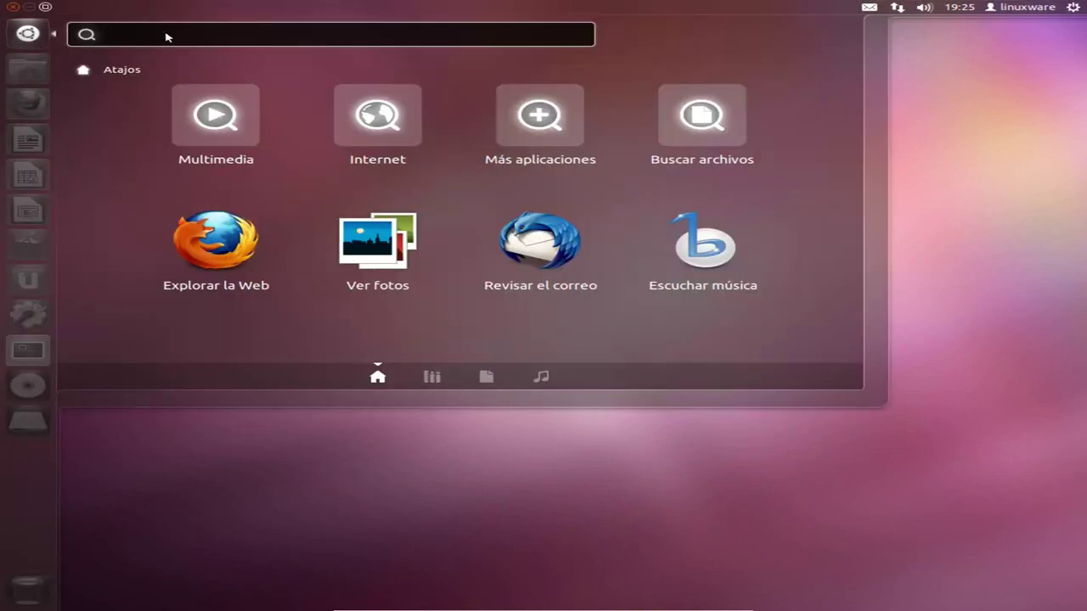
text(terminal)
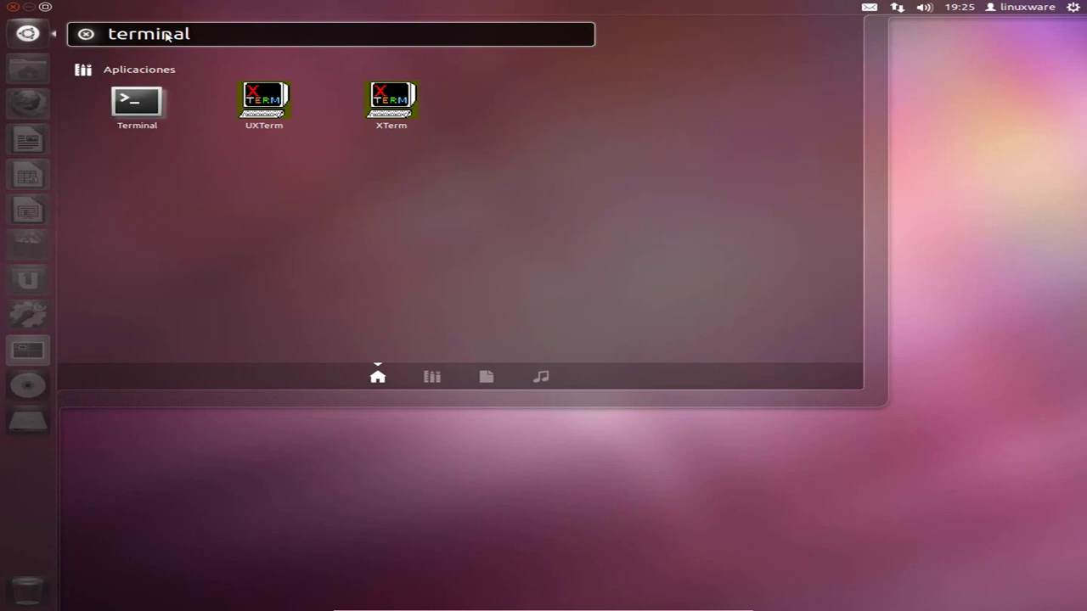
key(Return)
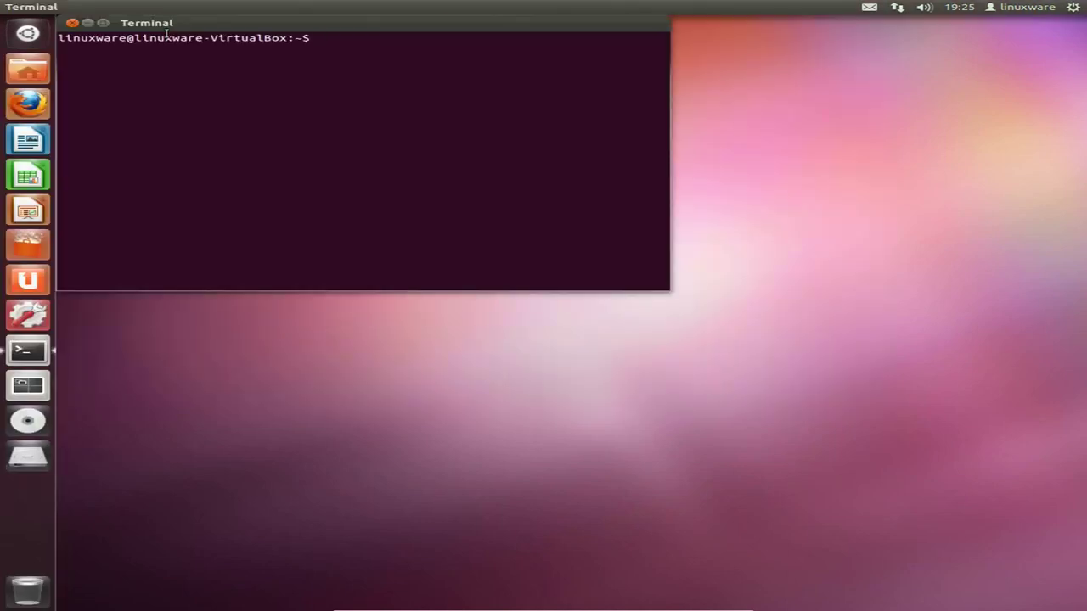
drag(240, 26, 513, 199)
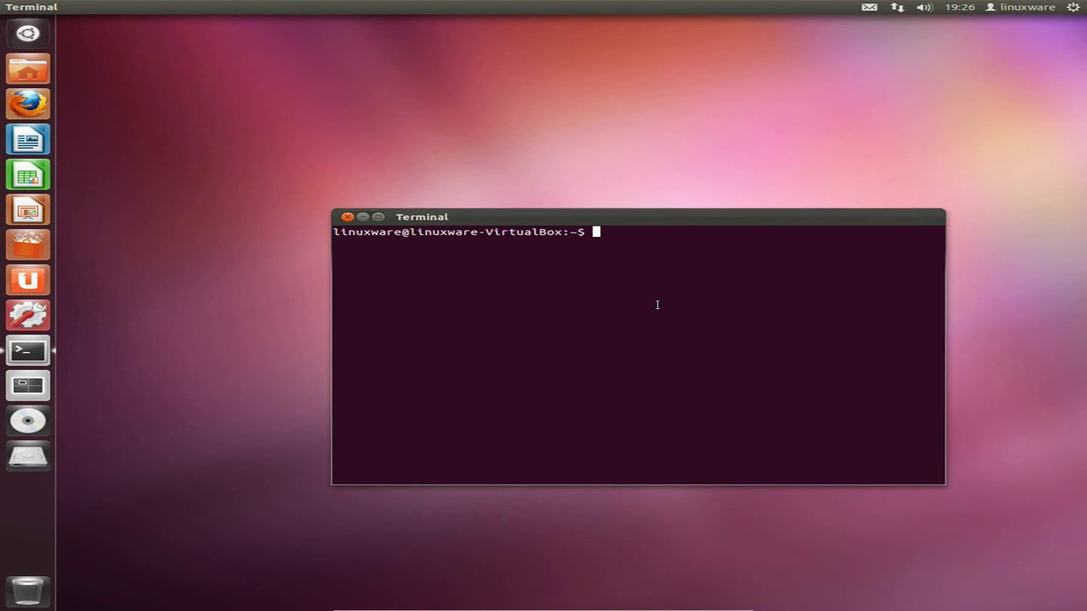
List the contents of /media/ with ls and examine the almacen and VBOXADDITIONS_4.1.8_75467 entries.
text(ls /med)
key(Tab)
key(Return)
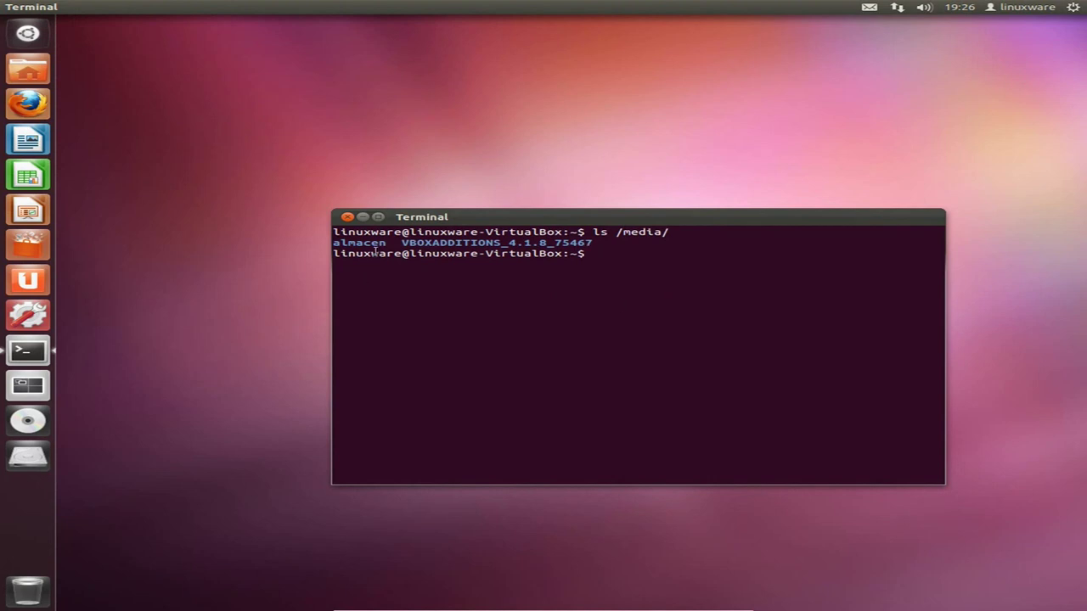
drag(334, 243, 386, 243)
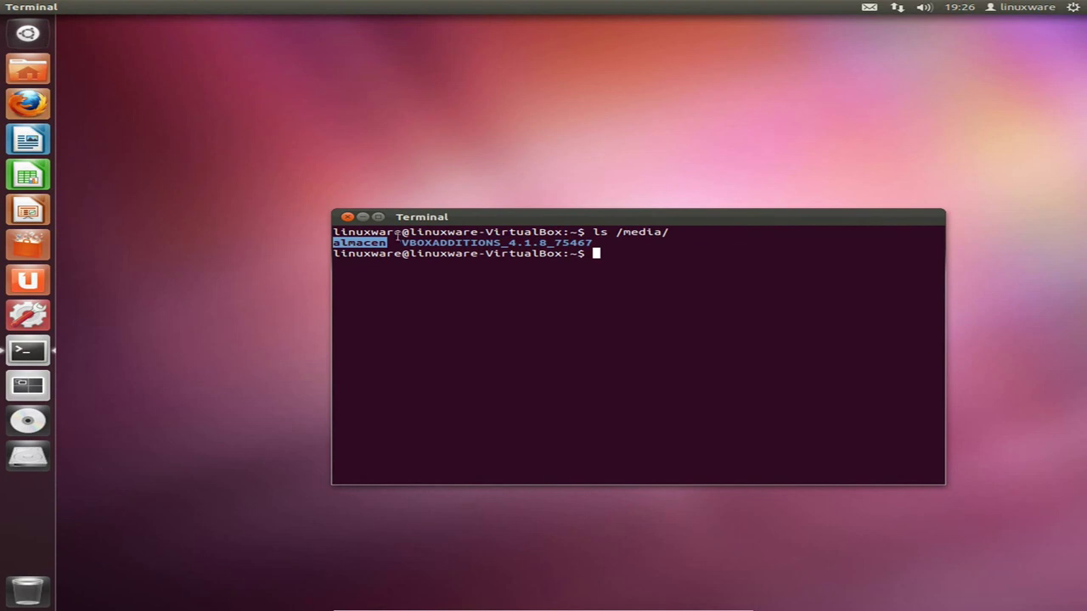
drag(402, 243, 594, 241)
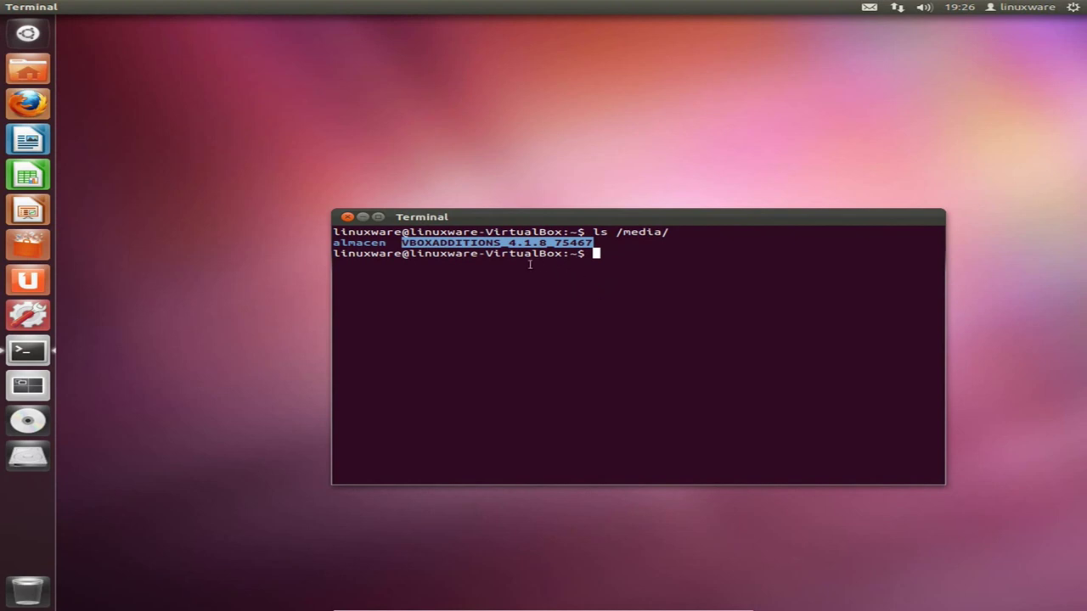
triple_click(450, 254)
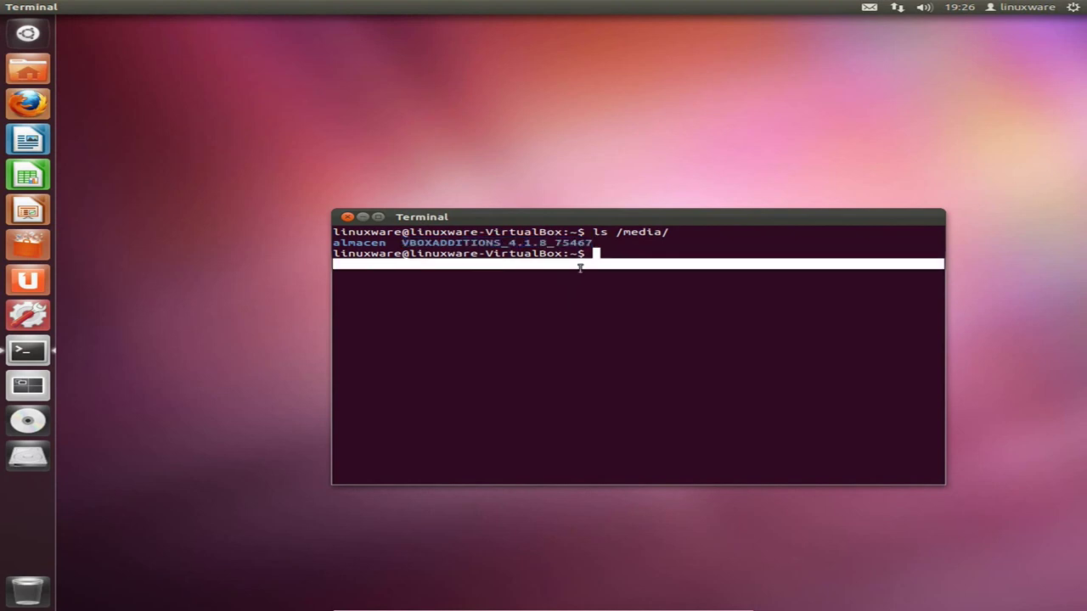
click(610, 260)
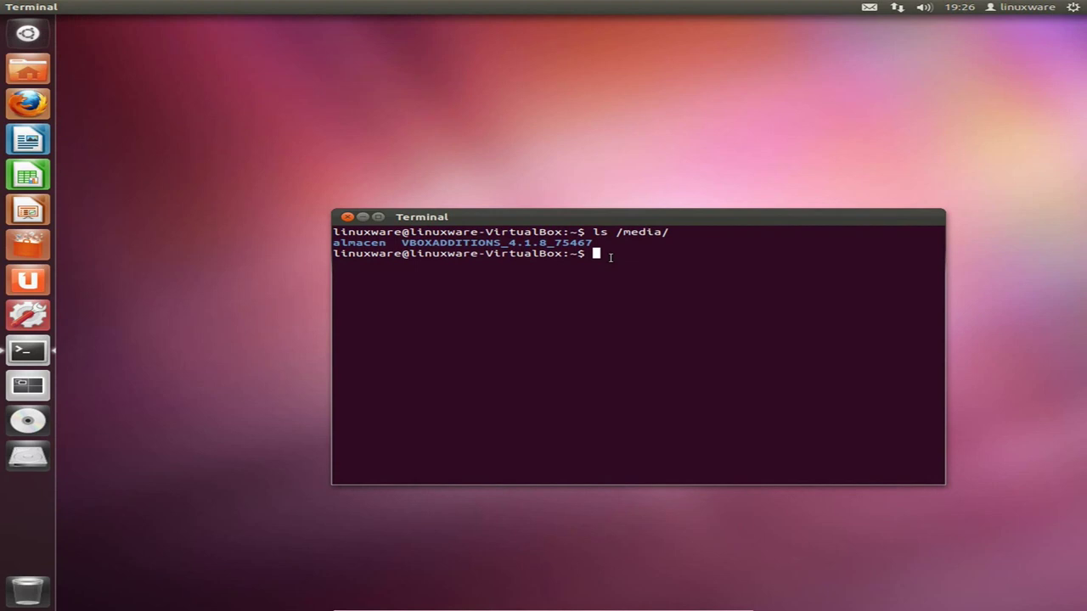
List the contents of /media/almacen/ with ls, and clear the terminal screen.
text(ls /media/al)
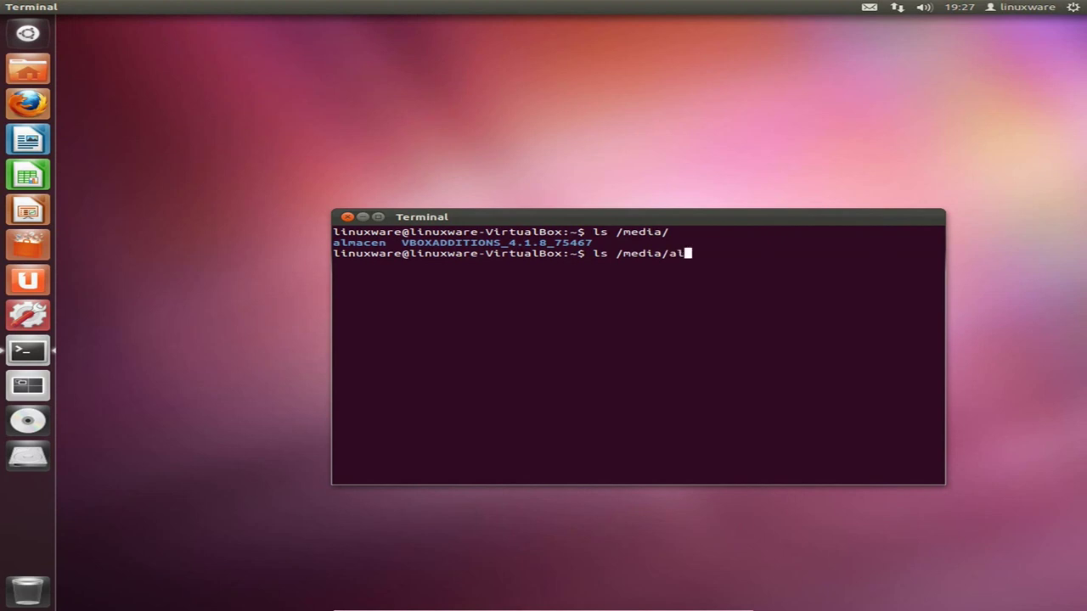
key(Tab)
key(Return)
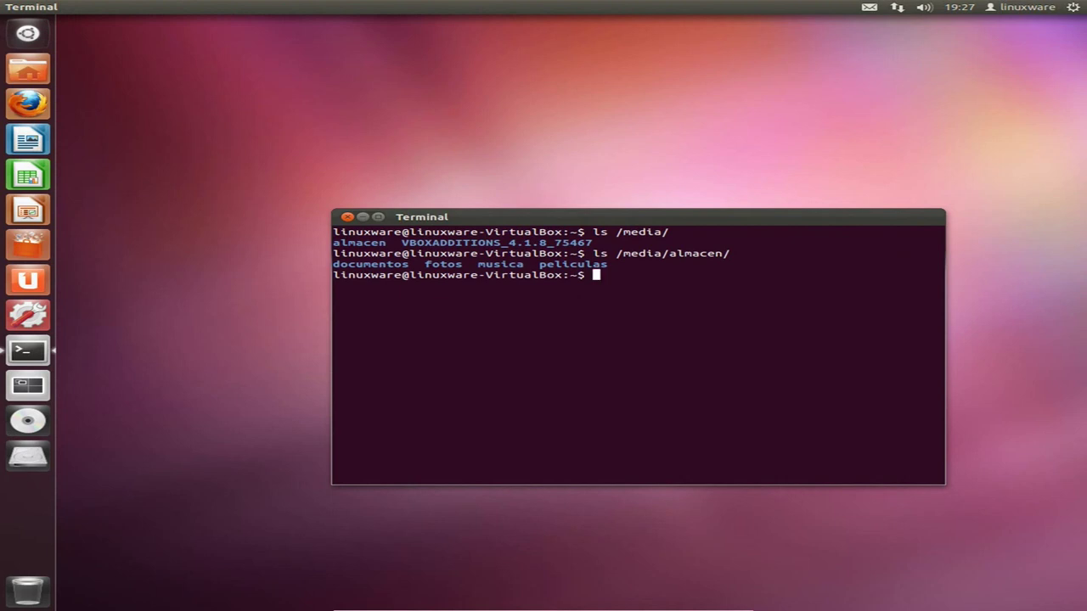
text(clear)
key(Return)
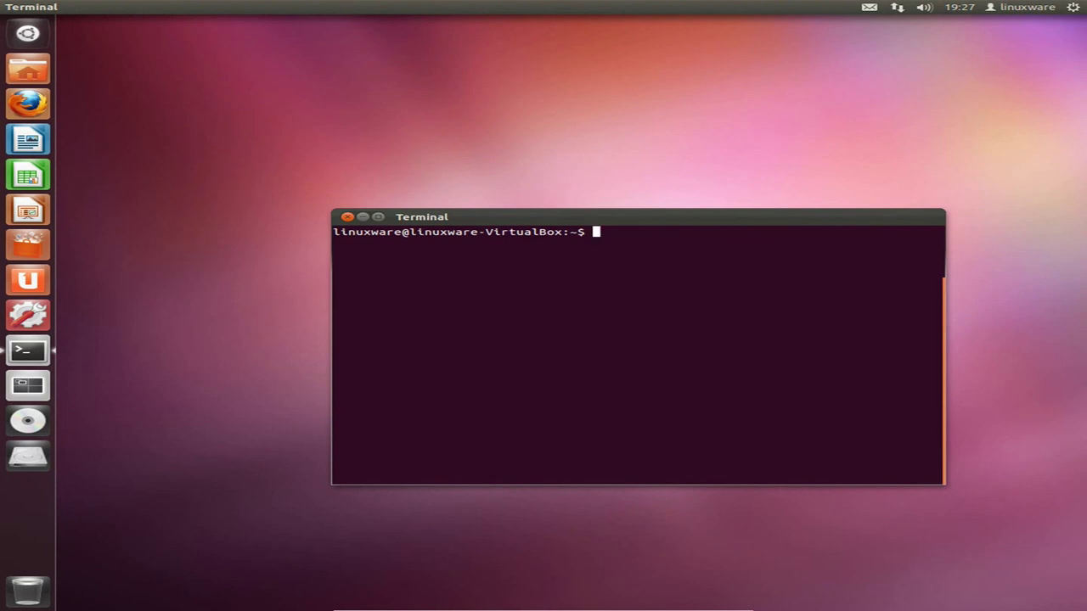
Enter the symbolic link command ln -s /media/almacen/documentos/ documentos at the prompt without running it.
text(ln)
text(-s)
text(/media/)
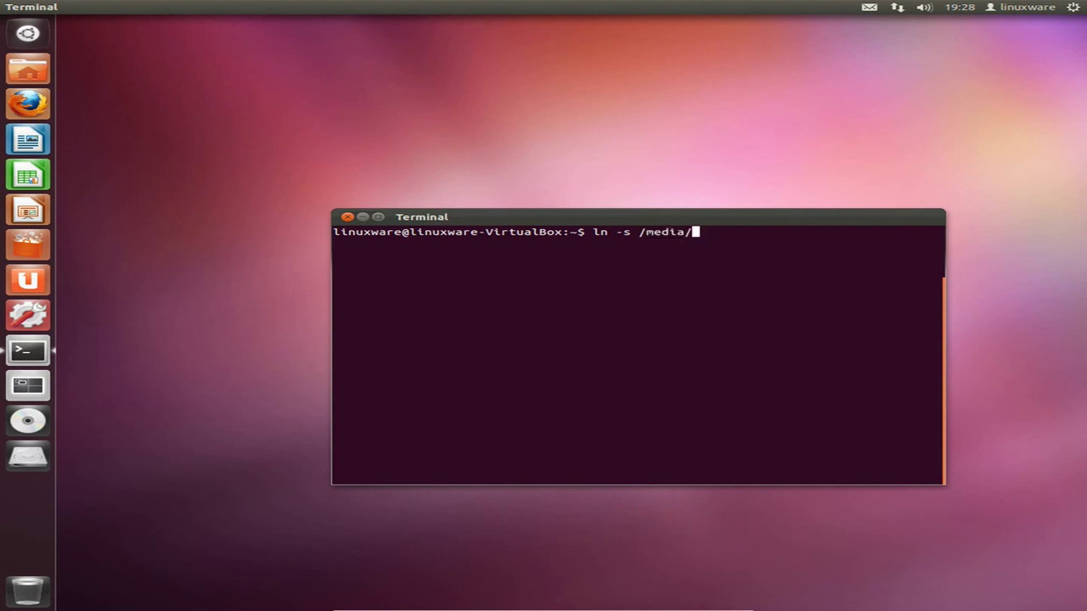
text(do)
key(BackSpace)
key(BackSpace)
text(al)
key(Tab)
text(d)
key(Tab)
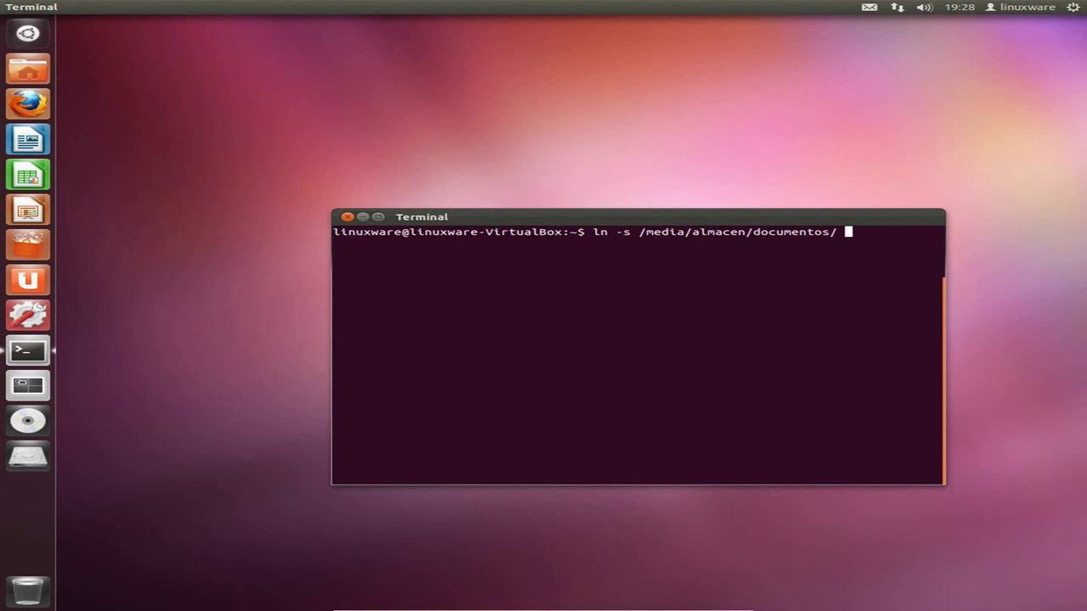
text(documentos)
Examine the parts of the ln command: its -s option, source path, link name and the preceding prompt.
double_click(598, 231)
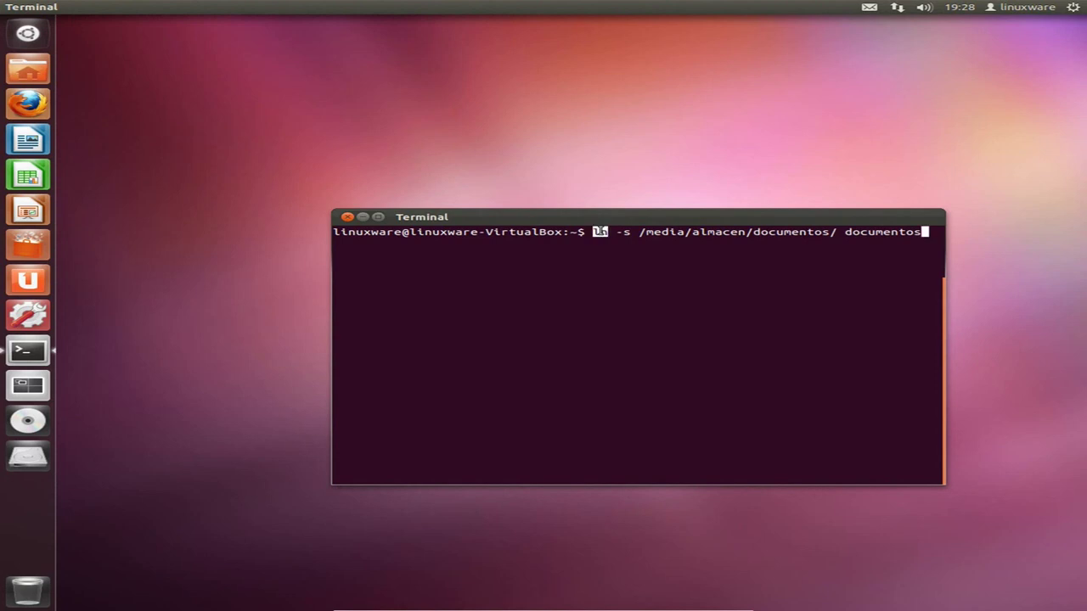
click(620, 246)
double_click(620, 231)
click(643, 268)
drag(641, 232, 838, 231)
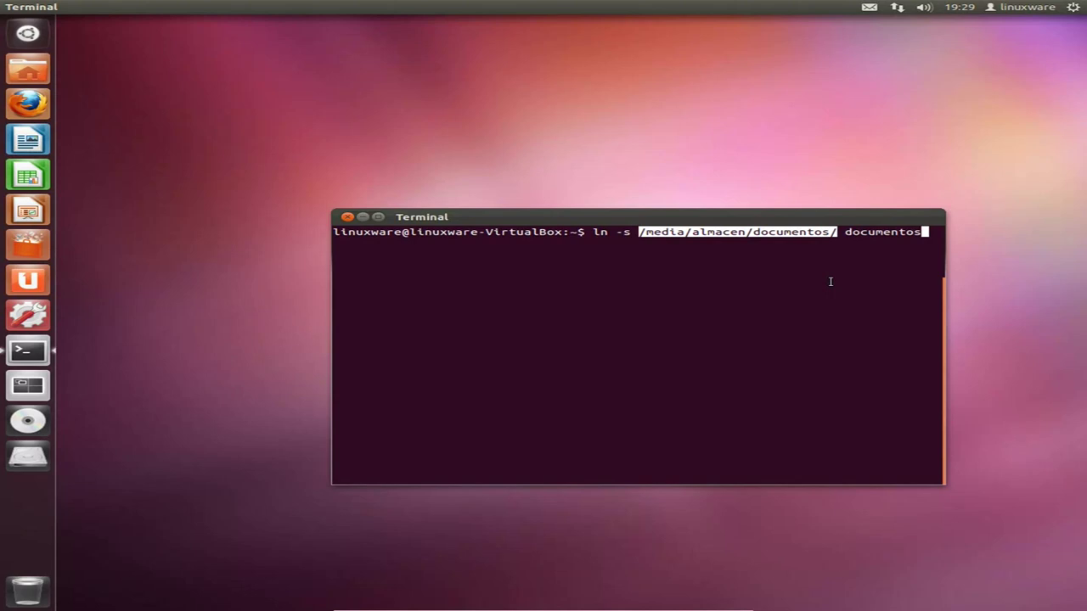
click(884, 230)
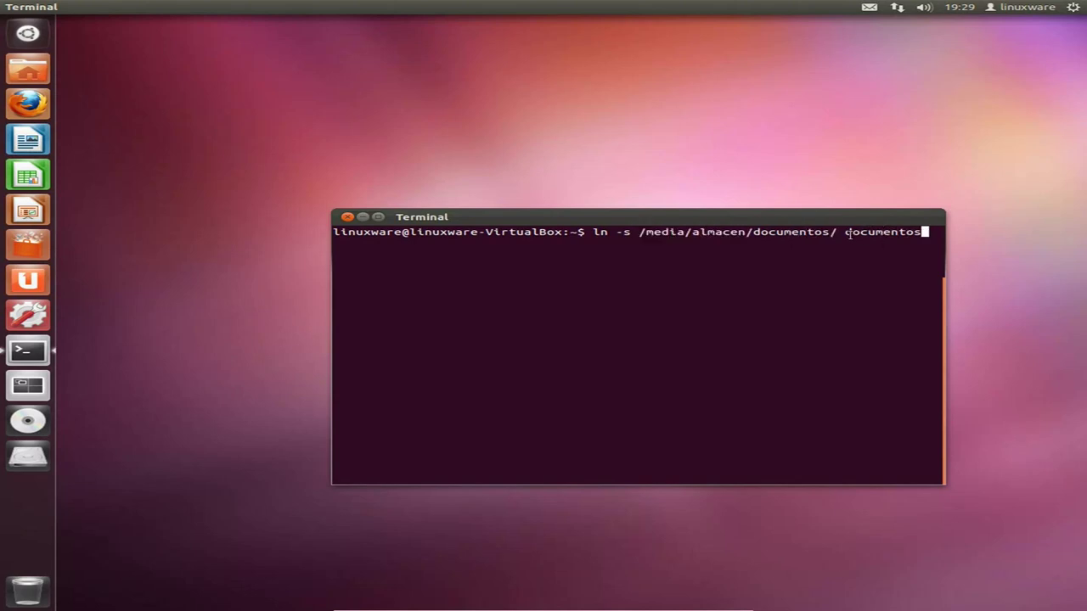
drag(847, 232, 929, 233)
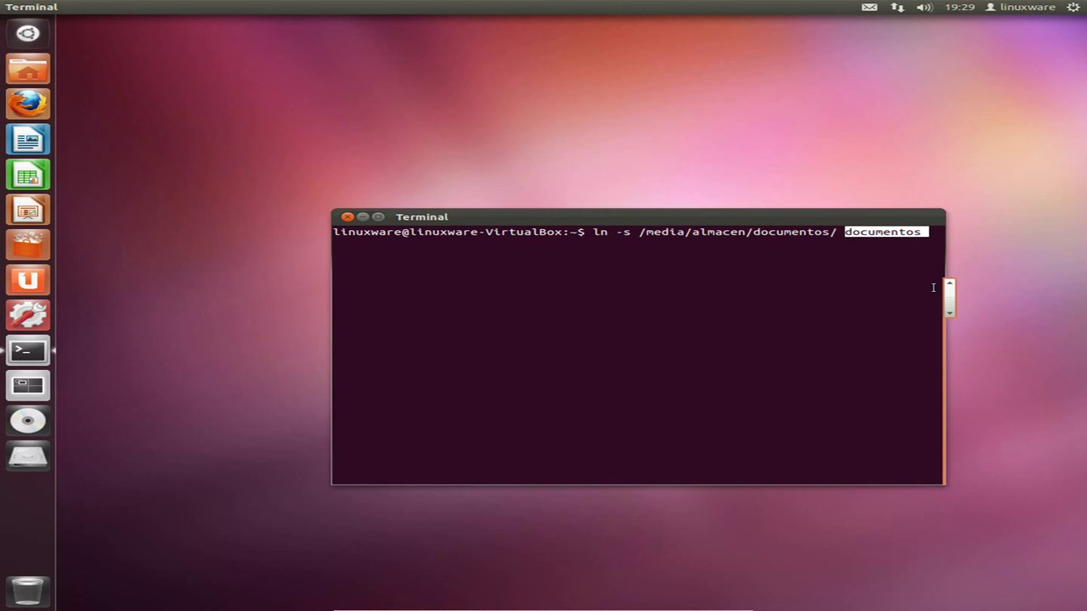
click(777, 324)
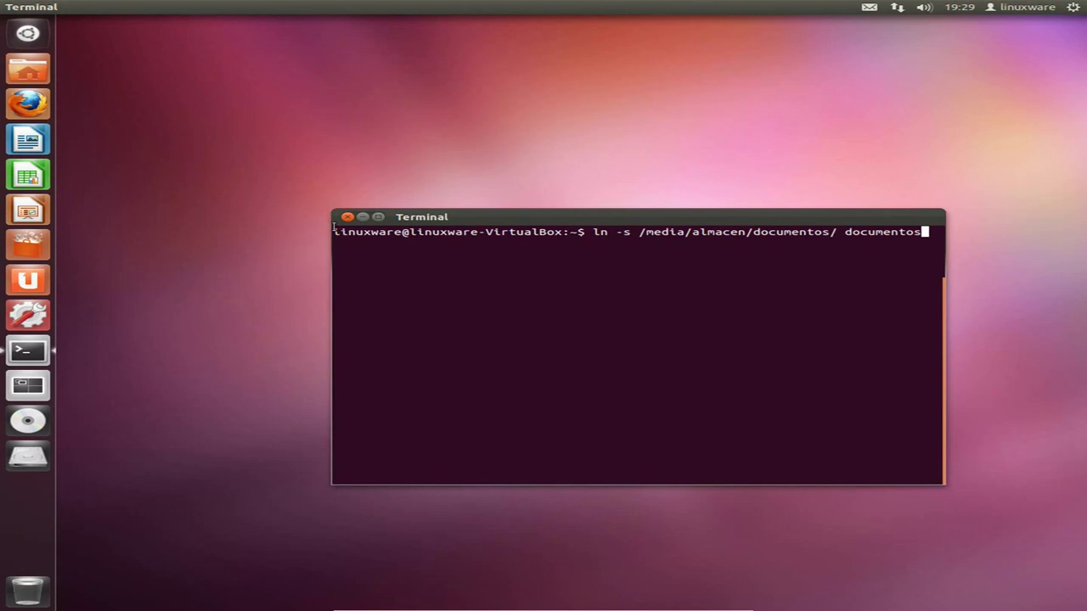
drag(333, 231, 549, 234)
click(549, 234)
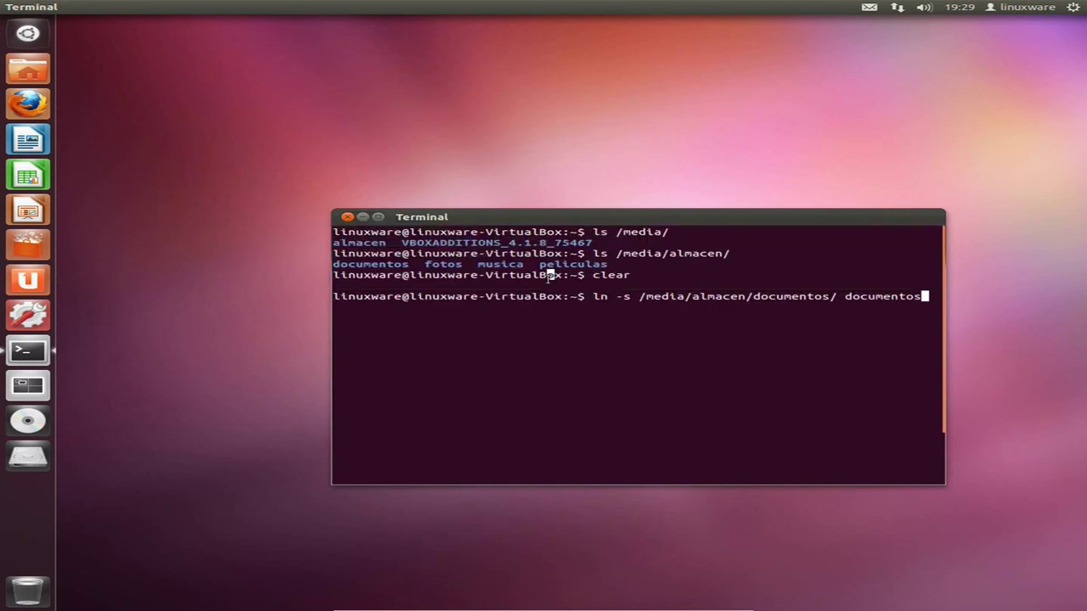
scroll(527, 298, down, 2)
drag(335, 232, 582, 236)
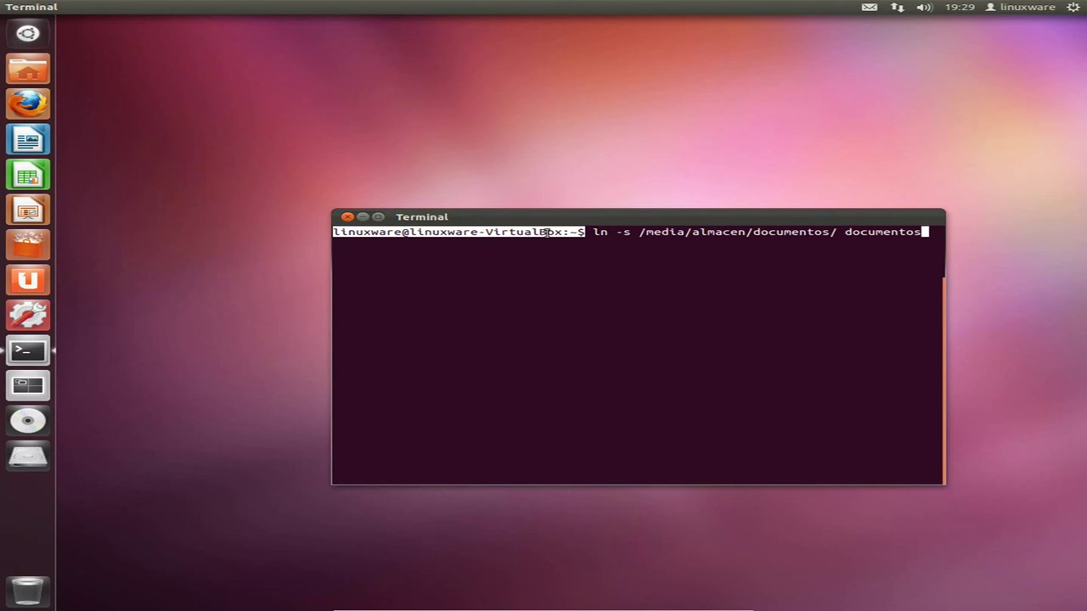
click(599, 233)
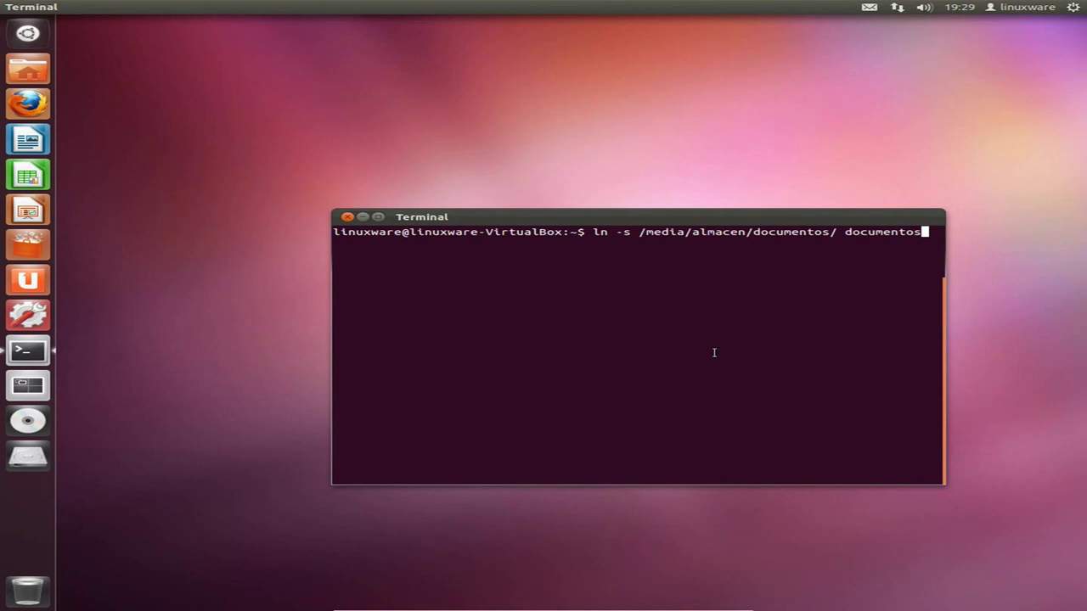
Clear the pending ln command from the prompt and change into the Documentos folder with cd.
key(BackSpace)
key(BackSpace)
key(BackSpace)
key(BackSpace)
key(BackSpace)
key(BackSpace)
key(BackSpace)
key(BackSpace)
key(BackSpace)
key(BackSpace)
key(BackSpace)
key(BackSpace)
key(BackSpace)
key(BackSpace)
key(BackSpace)
key(BackSpace)
key(BackSpace)
key(BackSpace)
key(BackSpace)
key(BackSpace)
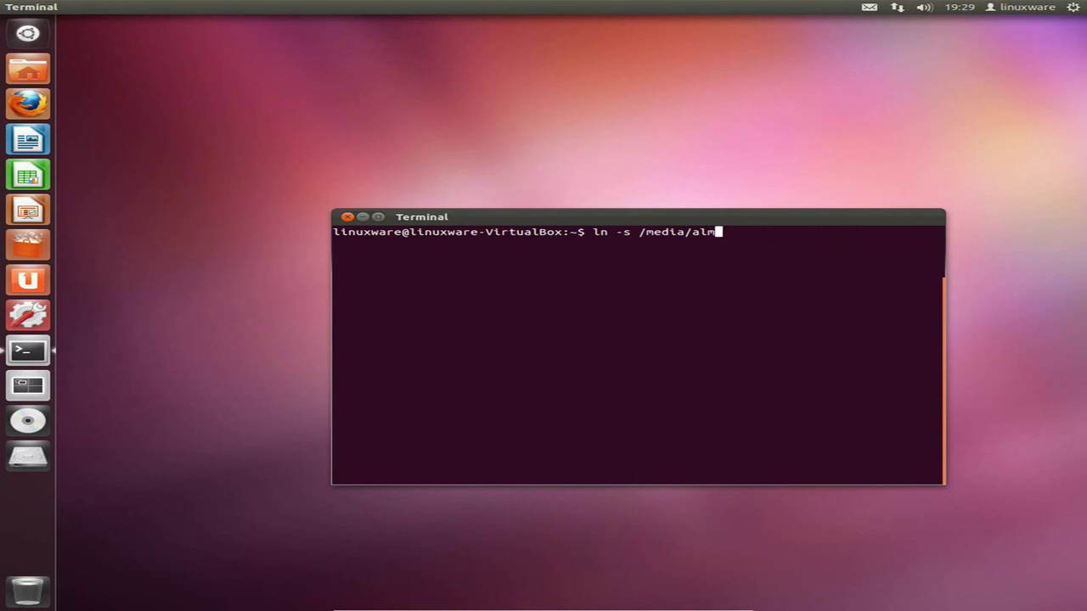
key(BackSpace)
text(cd Docu)
key(Tab)
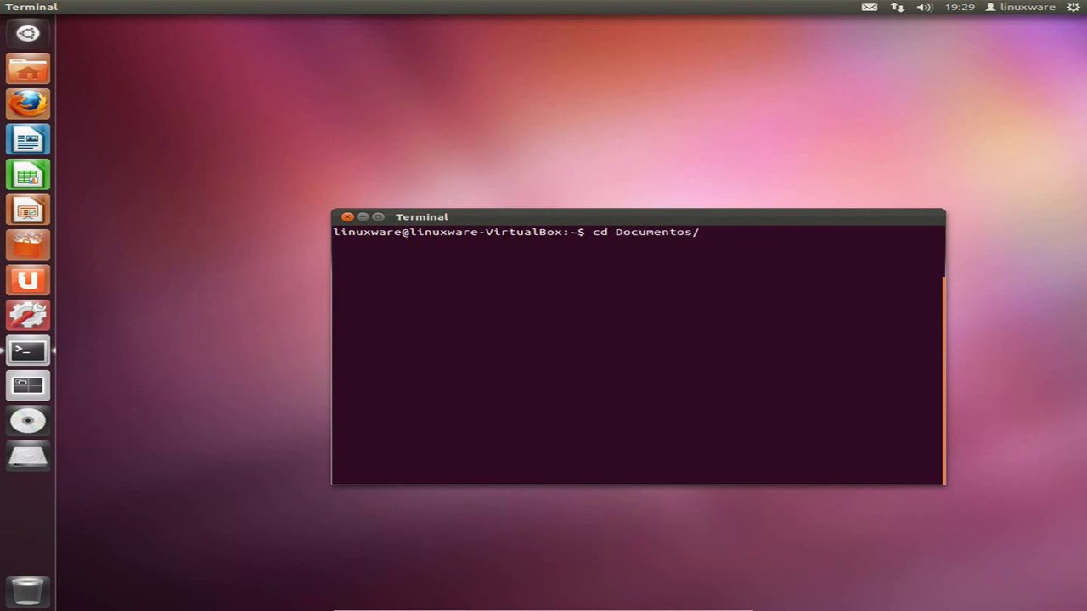
key(Return)
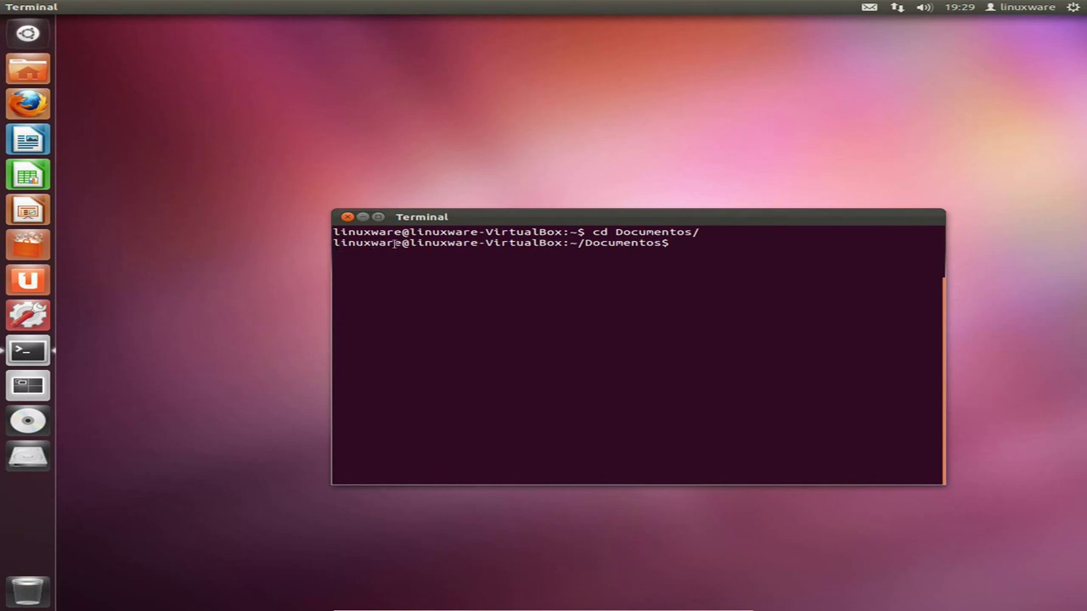
Examine the parts of the prompt: the machine name, the ~ home symbol and the current folder path.
drag(409, 243, 583, 244)
click(570, 243)
click(586, 243)
drag(569, 243, 577, 243)
click(576, 244)
drag(584, 244, 642, 244)
click(642, 244)
drag(569, 232, 581, 231)
click(610, 247)
Return to the home folder and create a symbolic link there named documentos pointing to /media/almacen/documentos/.
text(cd)
key(Return)
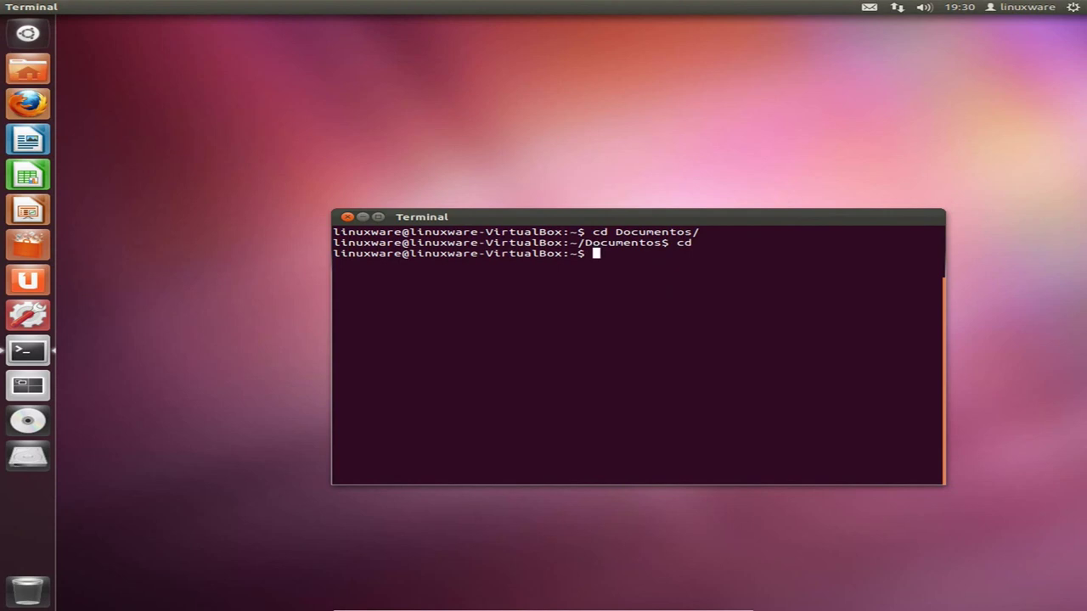
text(ln -s /media/a)
key(Tab)
text(d)
key(Tab)
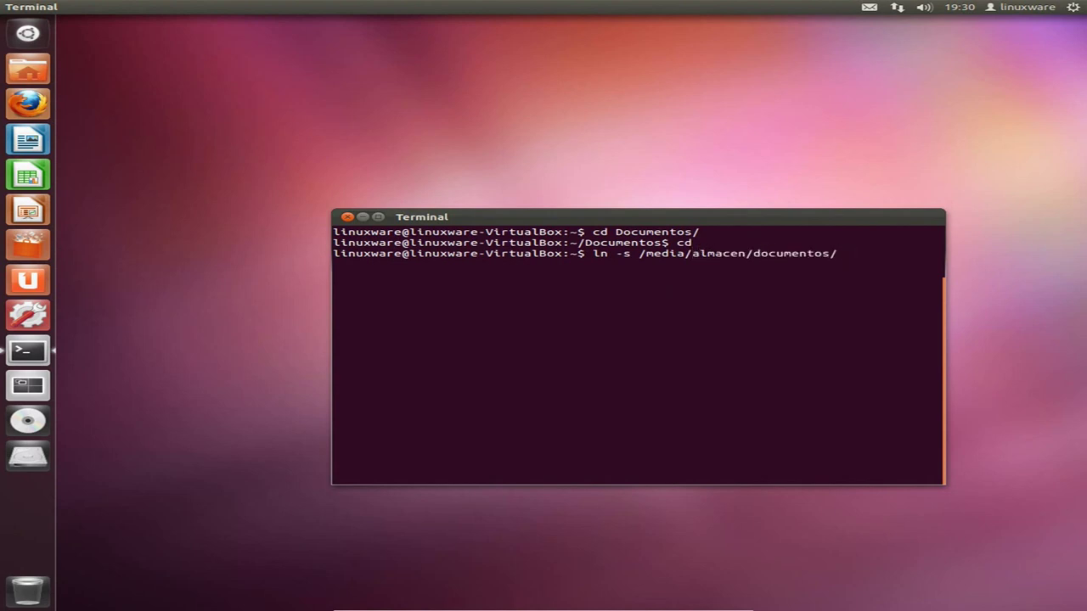
text(documentos)
key(Return)
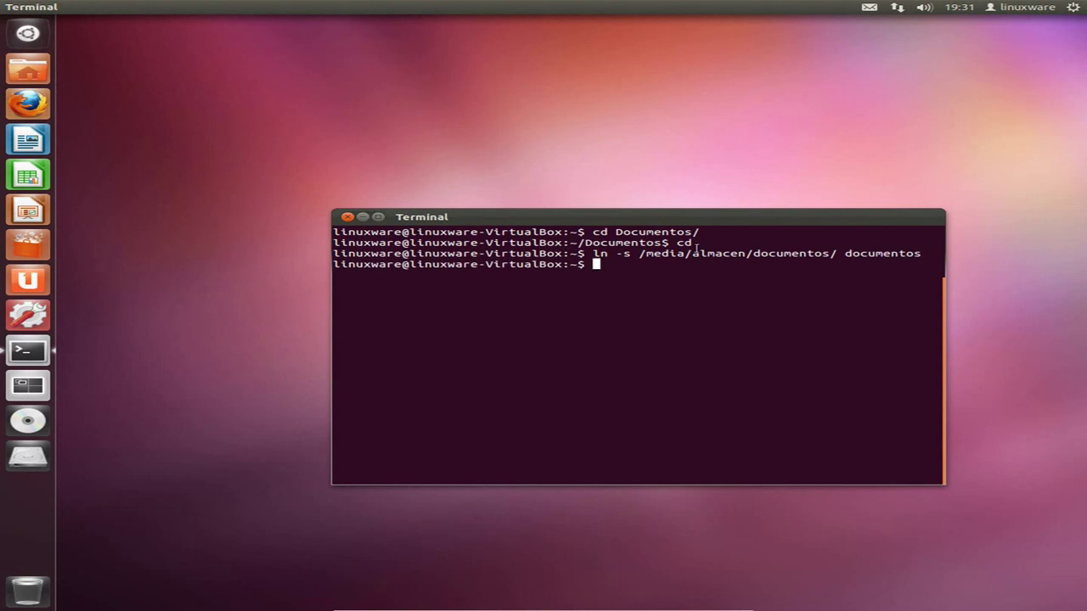
List the home folder with ls and examine the Descargas, Documentos and documentos entries.
text(ls)
key(Return)
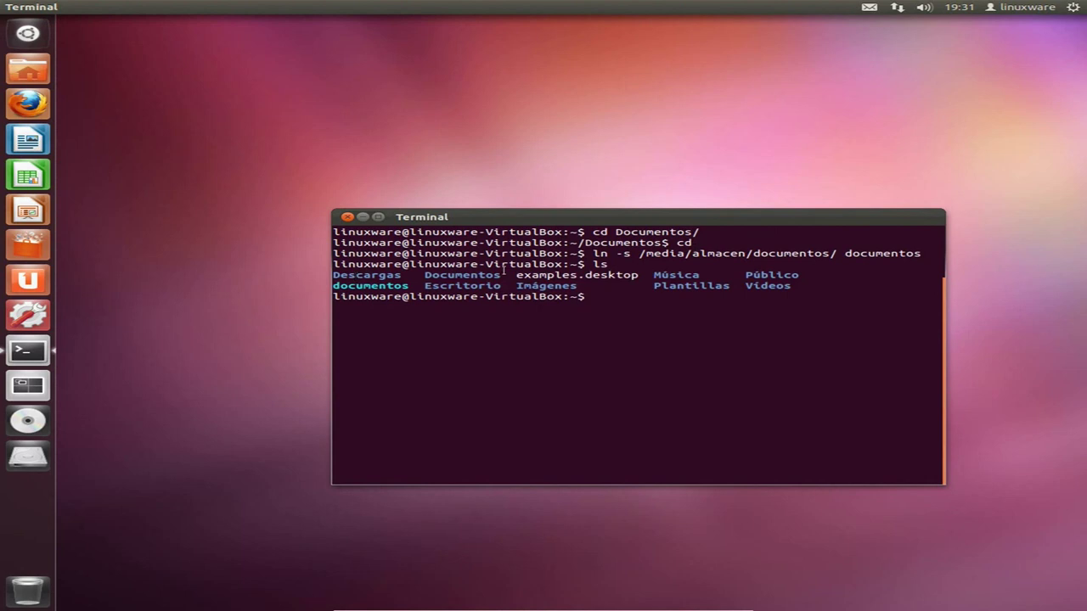
drag(332, 275, 489, 275)
click(486, 287)
drag(411, 286, 335, 281)
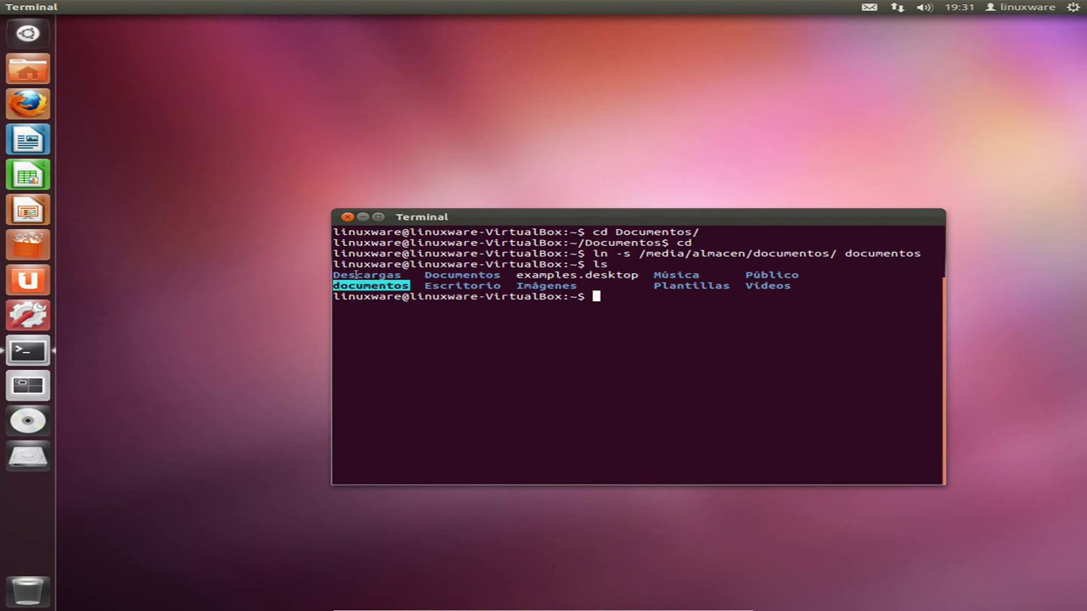
click(356, 274)
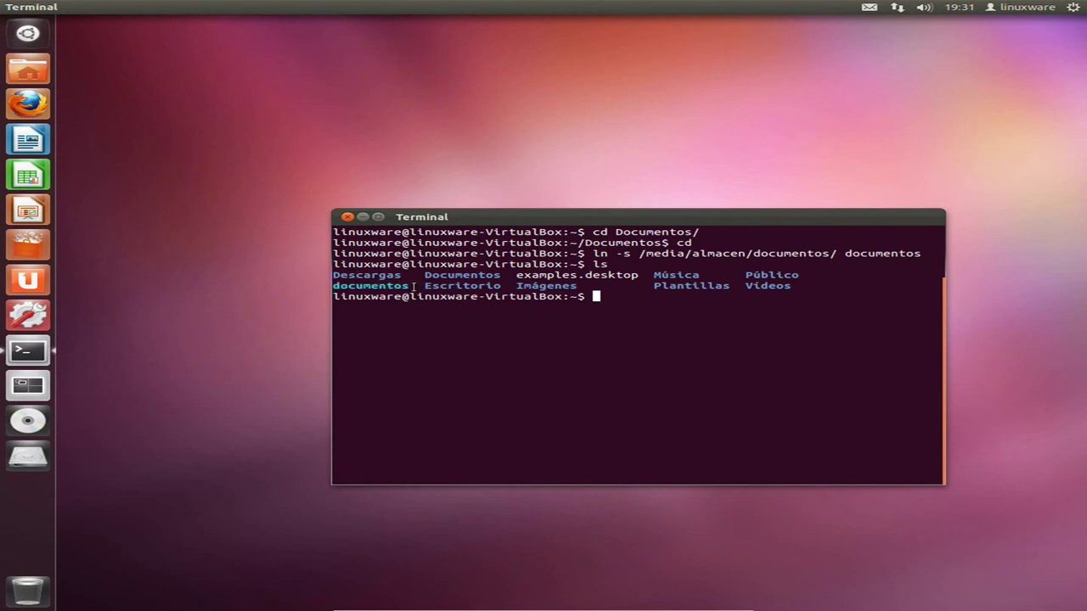
drag(412, 286, 335, 291)
click(336, 290)
List every home folder entry, including hidden ones, with ls -a and in detail with ls -all.
text(ls -a)
key(Return)
key(Up)
key(BackSpace)
text(ll)
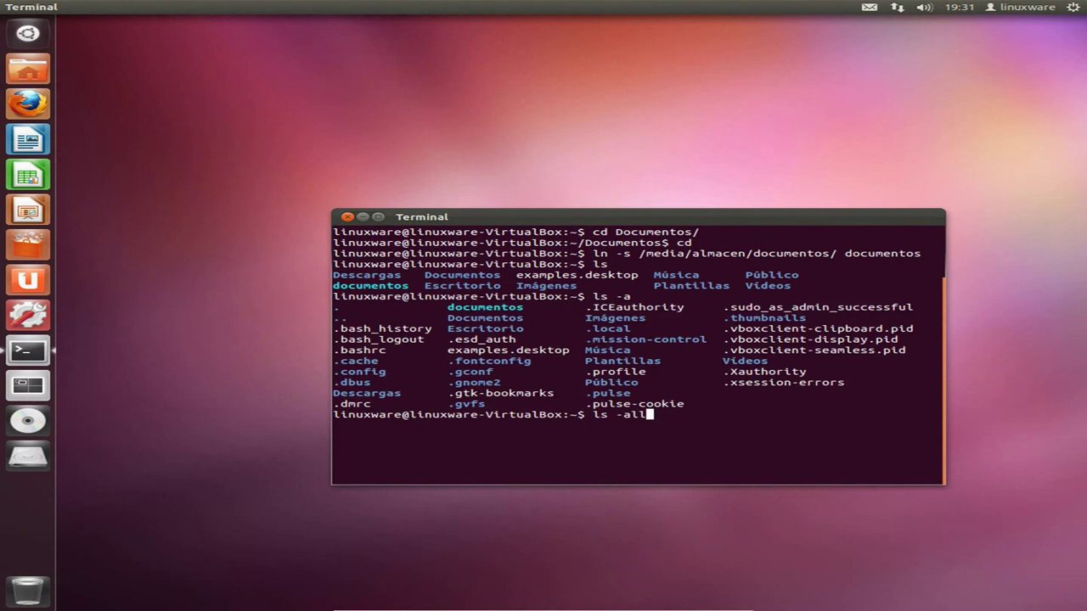
key(Return)
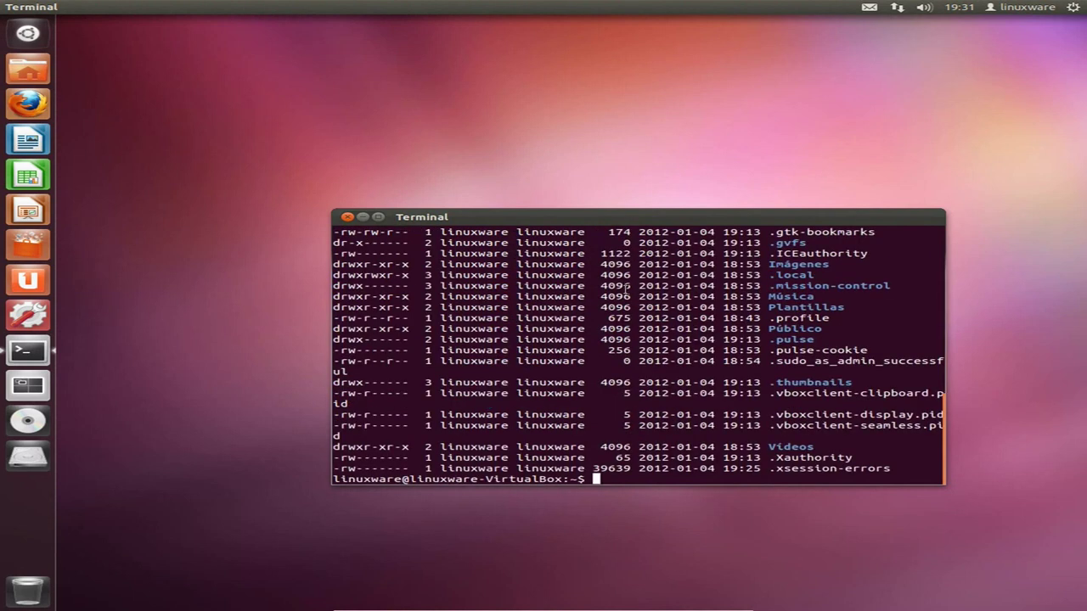
Examine the documentos entry and its link target in the detailed home folder listing.
scroll(744, 317, up, 5)
scroll(744, 317, up, 1)
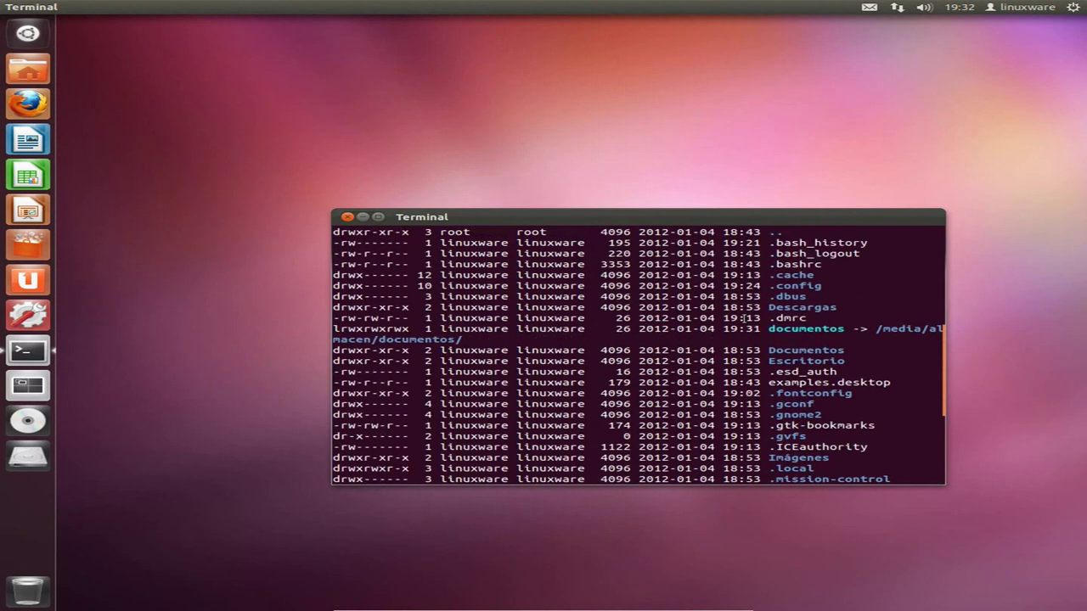
scroll(595, 320, up, 3)
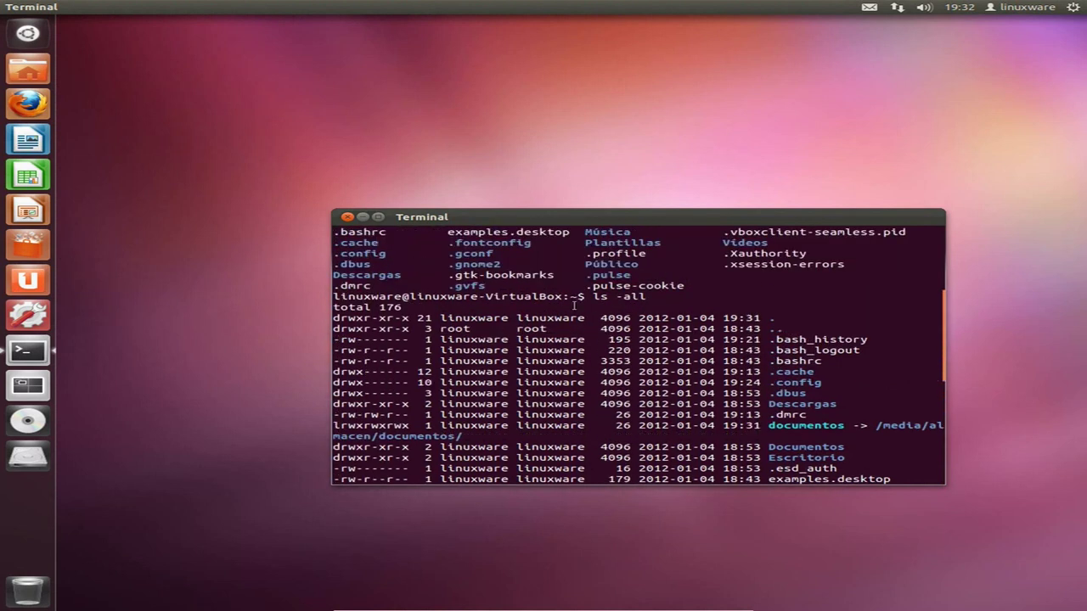
scroll(610, 312, down, 9)
scroll(616, 340, up, 6)
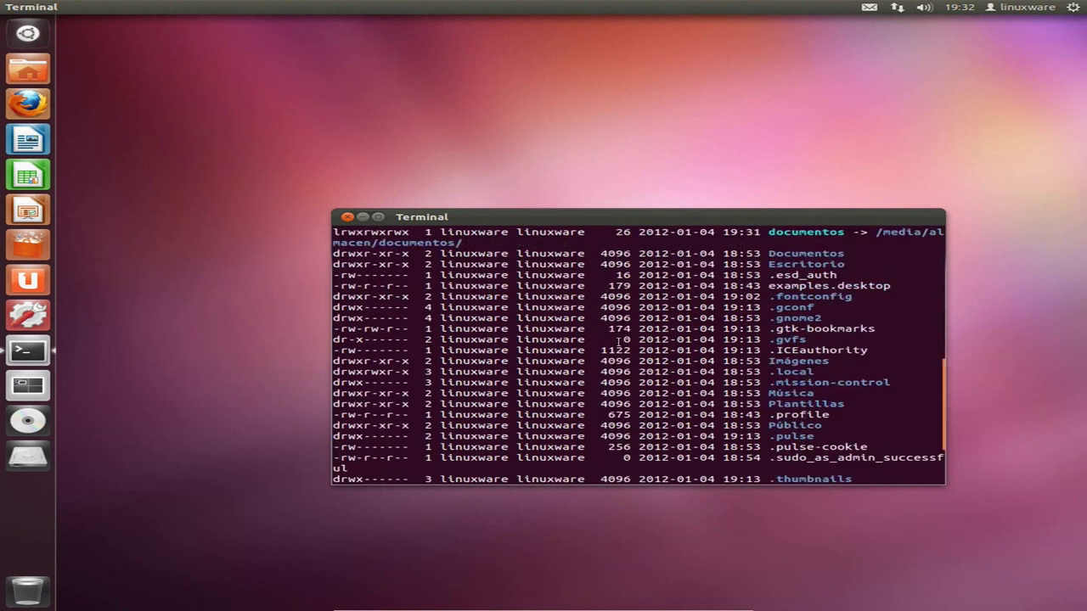
scroll(619, 346, up, 5)
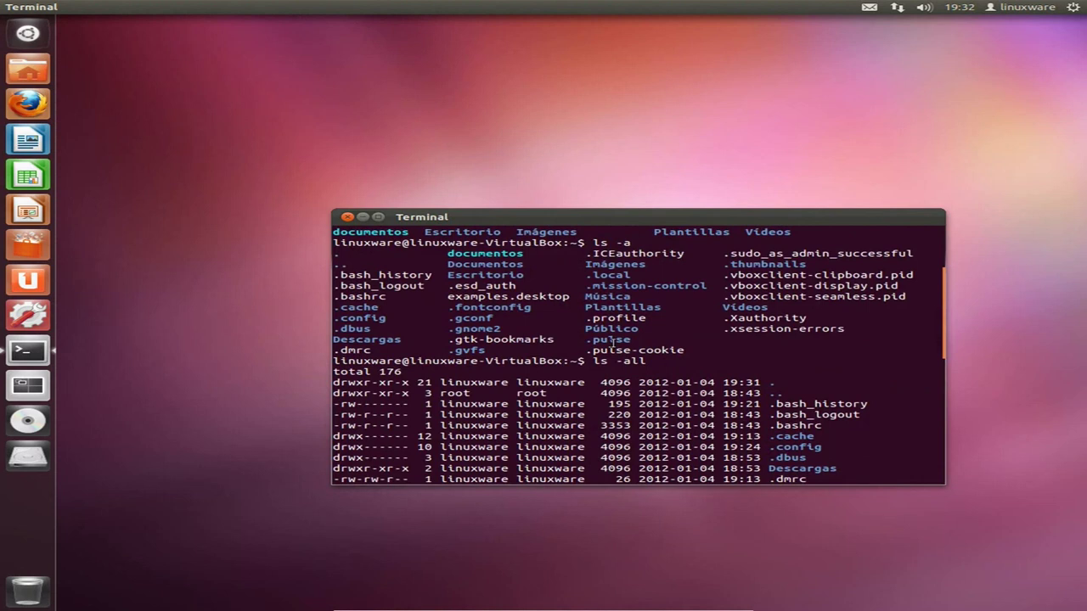
scroll(610, 290, down, 2)
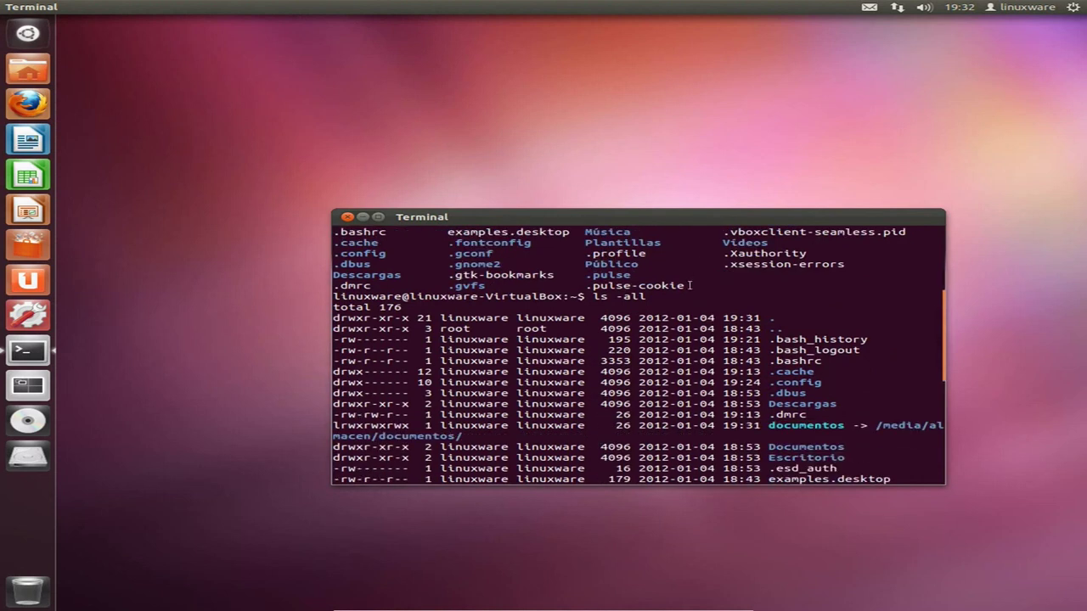
scroll(691, 286, down, 4)
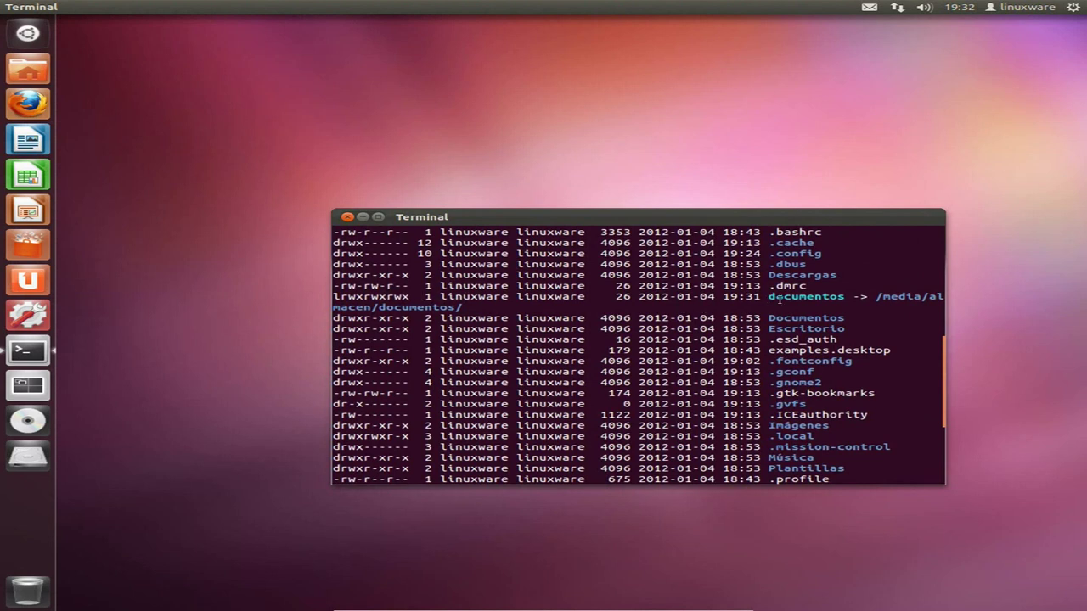
drag(768, 298, 852, 297)
click(846, 299)
drag(770, 294, 463, 307)
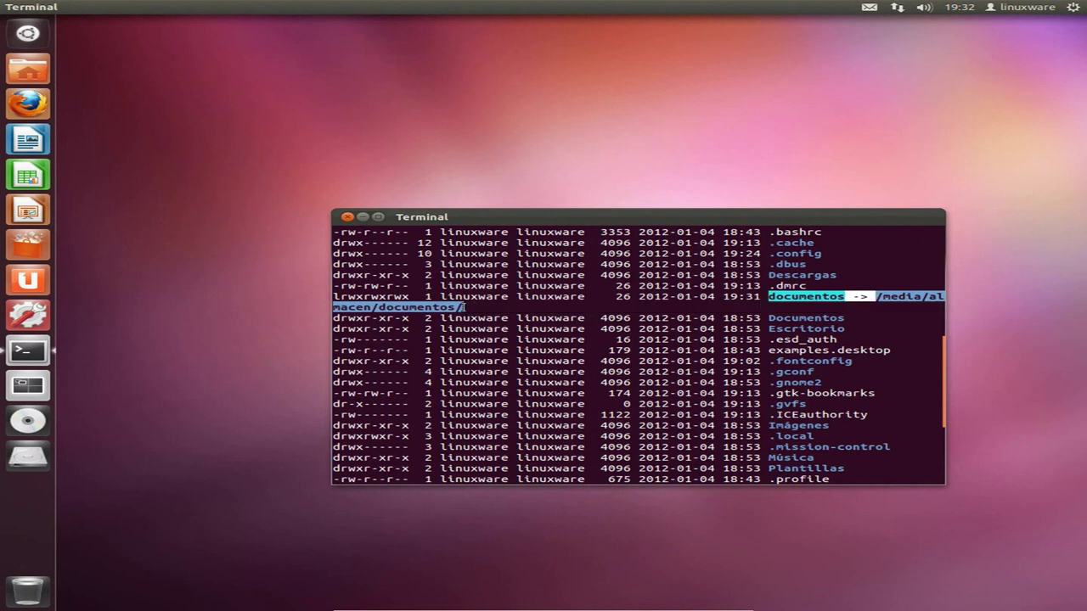
click(465, 307)
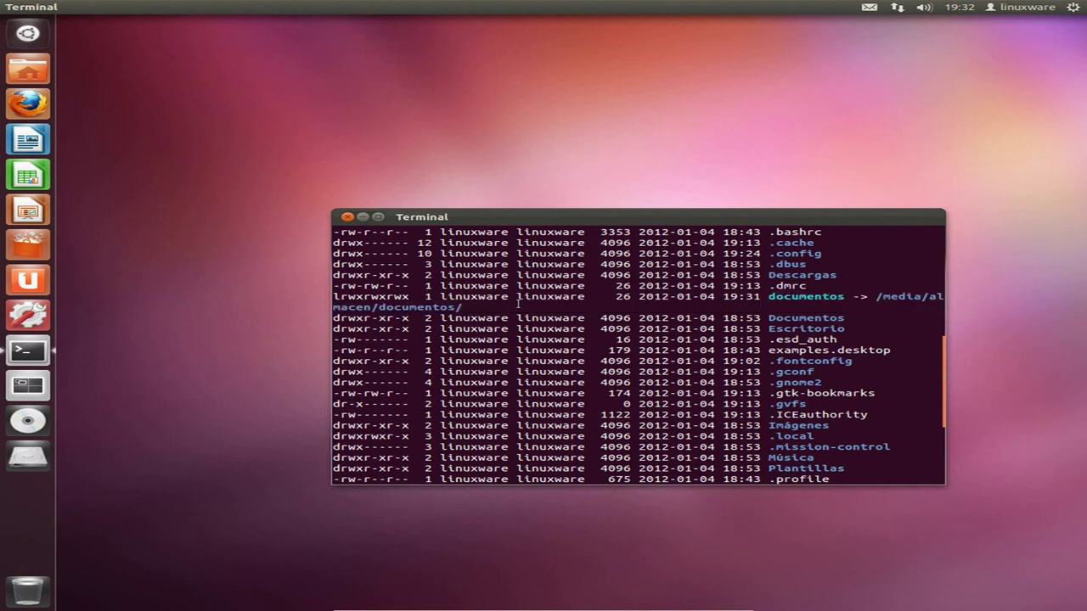
Clear the terminal screen with the clear command.
scroll(518, 303, down, 5)
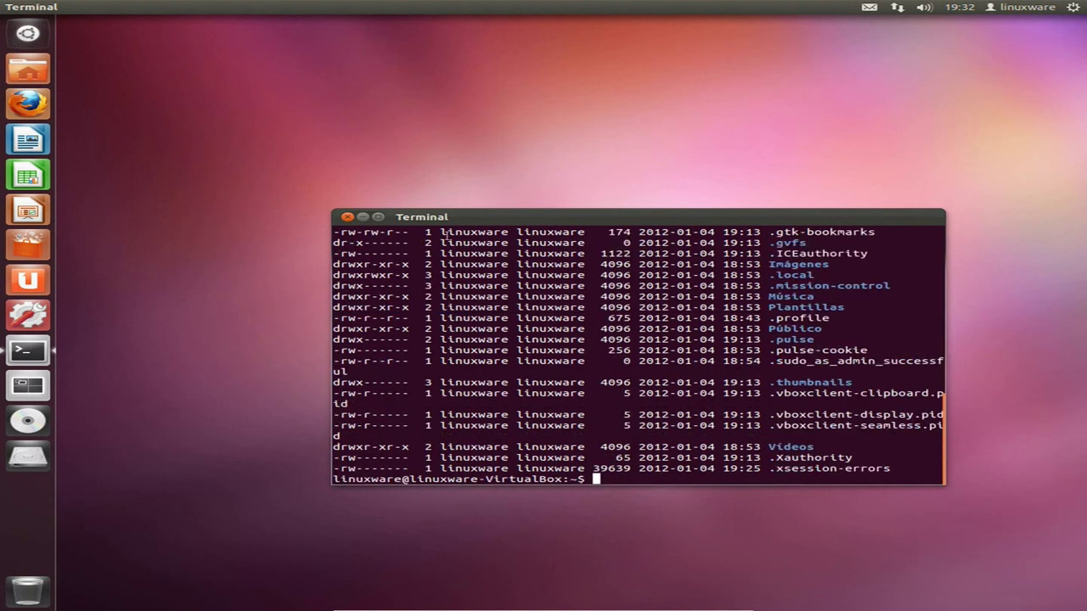
text(clear)
key(Return)
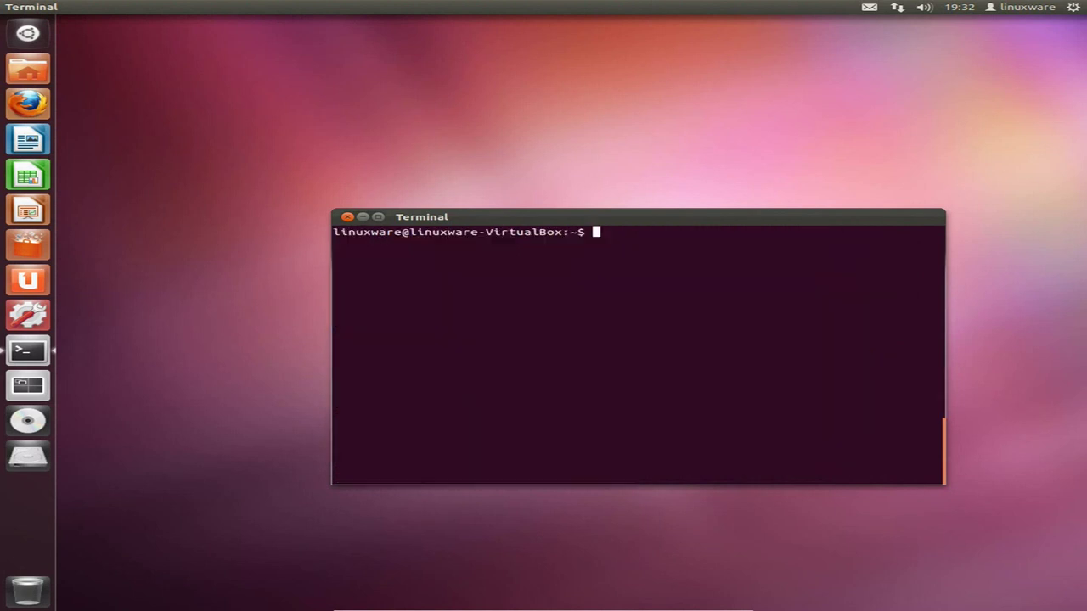
Open the documentos link from the home folder in the file manager, check its contents, and close the window.
click(22, 76)
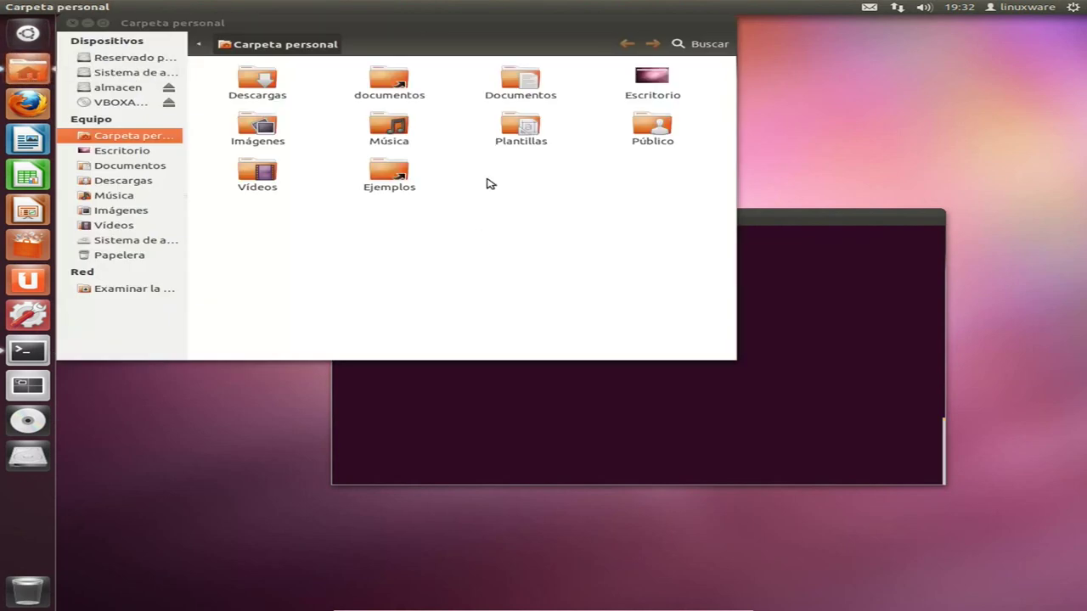
click(418, 92)
drag(344, 69, 429, 94)
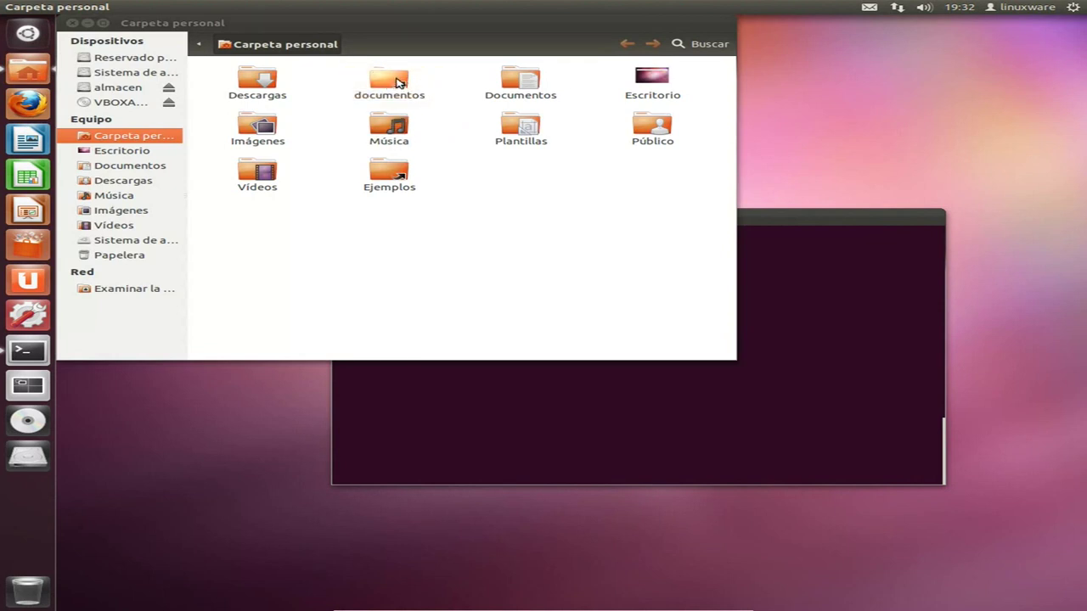
double_click(393, 81)
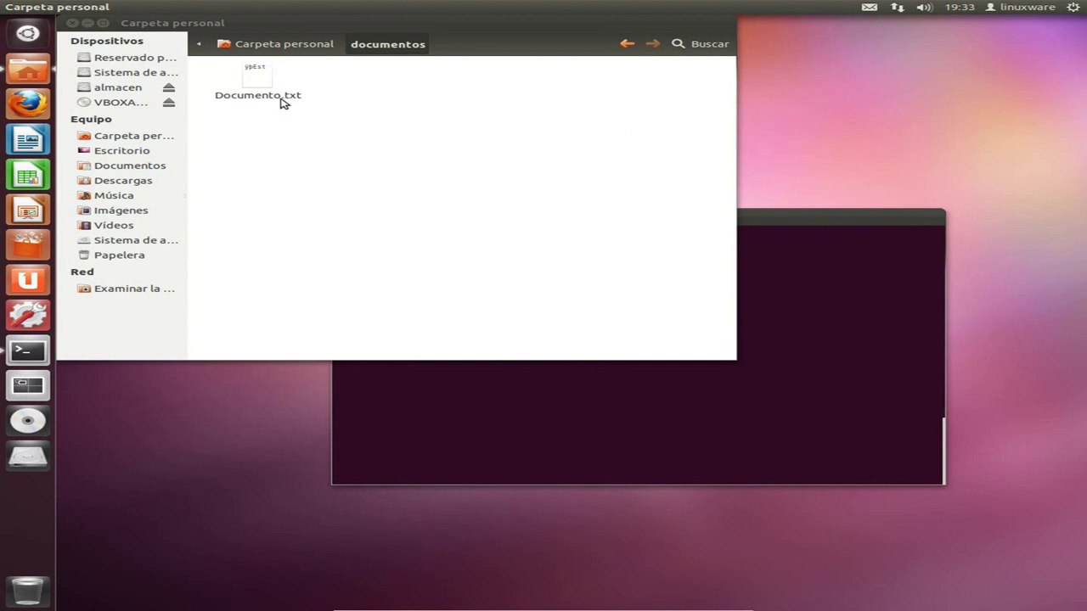
drag(497, 8, 498, 122)
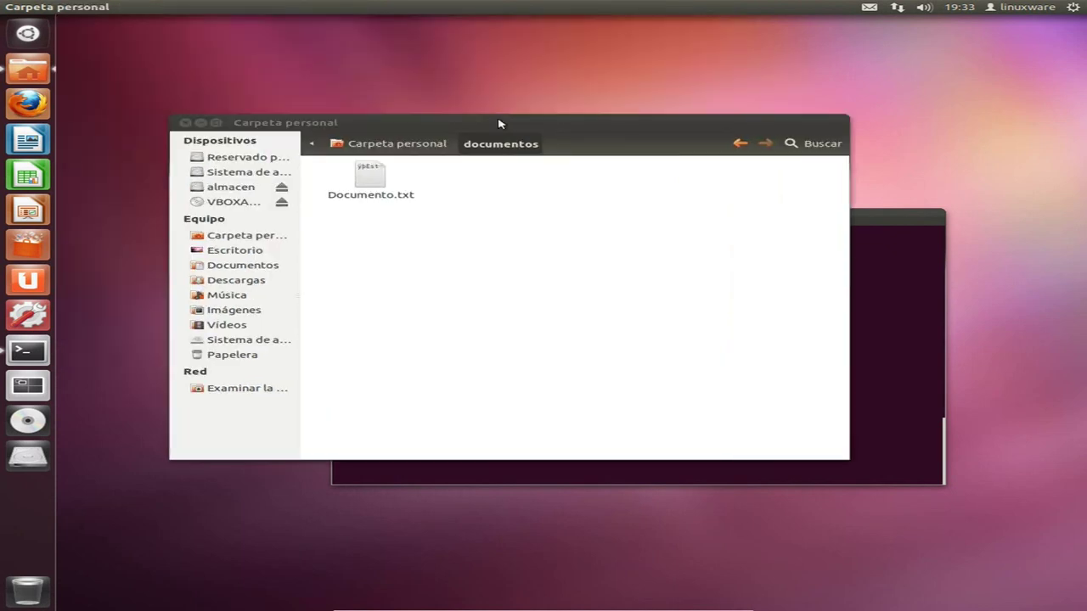
click(185, 122)
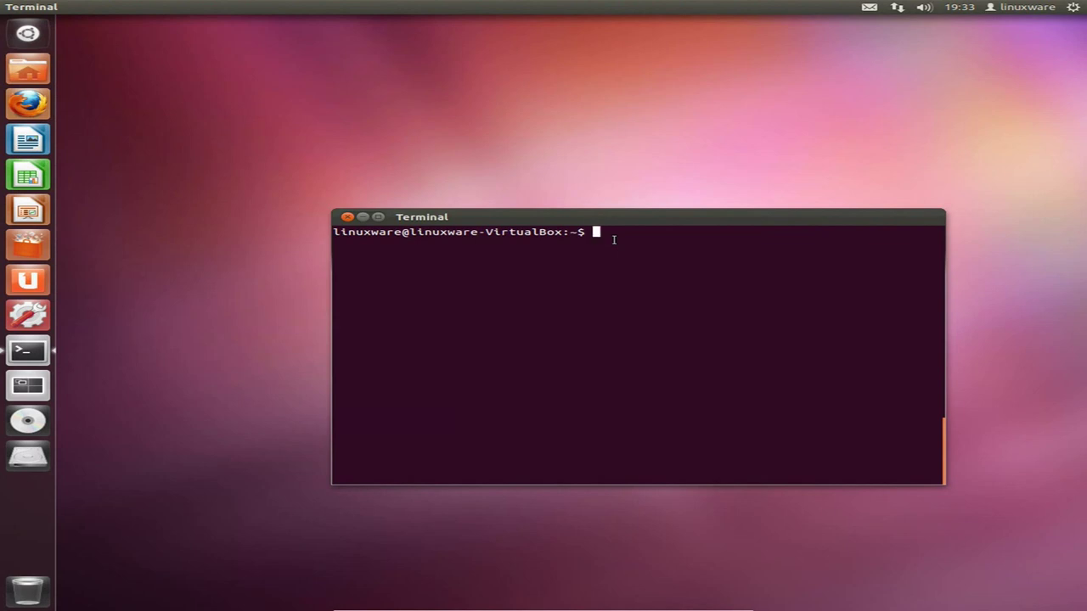
List the folders on the shared volume with ls /media/almacen/.
text(ls /media/al)
key(Tab)
key(Return)
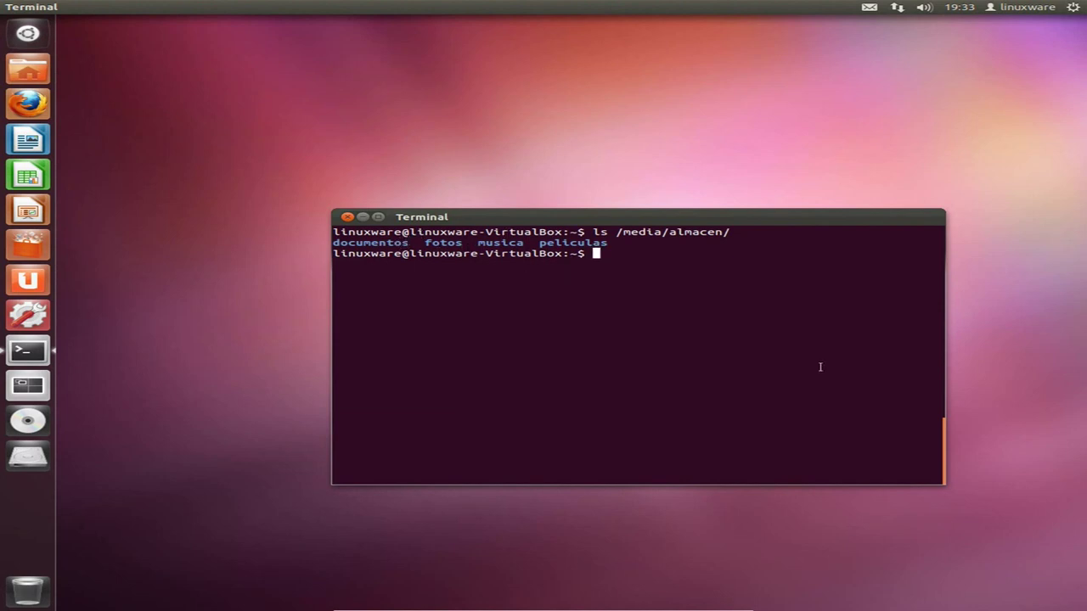
Create a symbolic link named fotos in the home folder pointing to /media/almacen/fotos/.
text(ln -s /medi)
key(Tab)
text(al)
key(Tab)
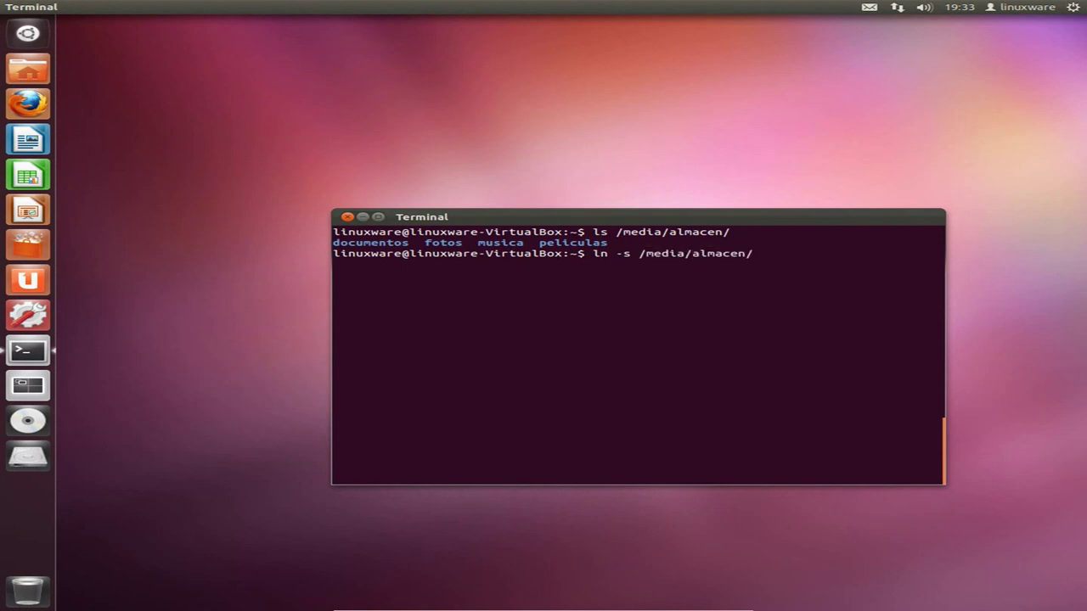
text(fo)
key(Tab)
text(fotos)
key(Return)
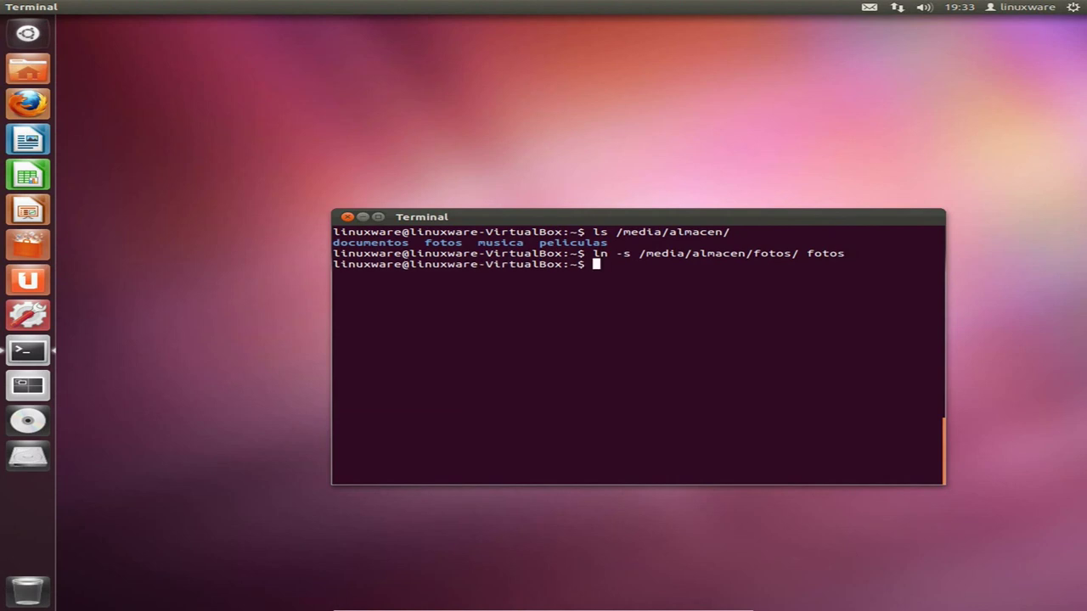
Create a symbolic link named musica in the home folder pointing to /media/almacen/musica/.
text(ln -s /media/al)
key(Tab)
text(mu)
key(Tab)
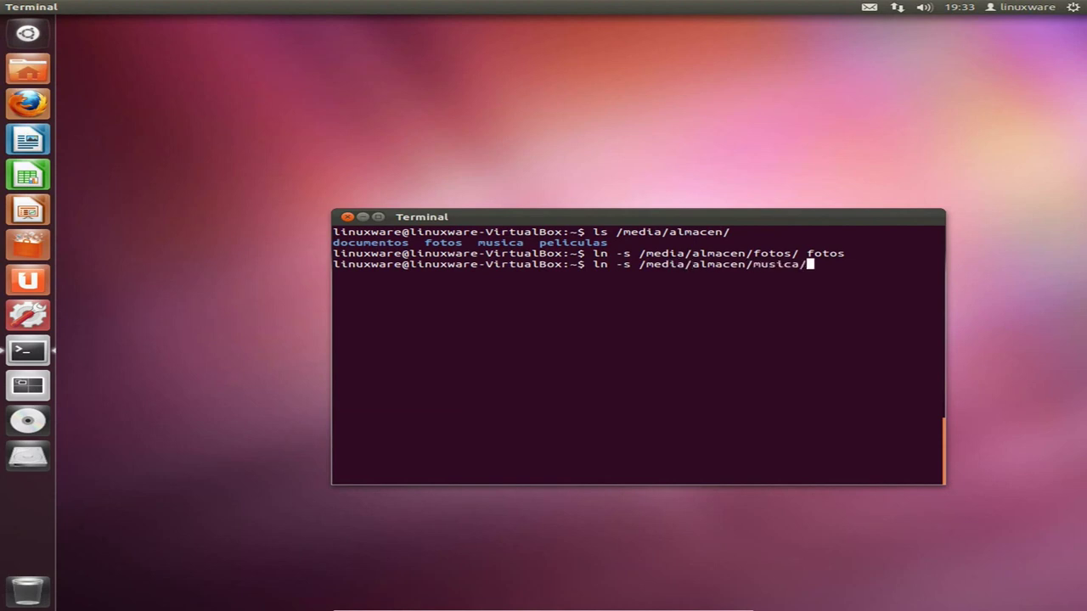
text(musica)
key(Return)
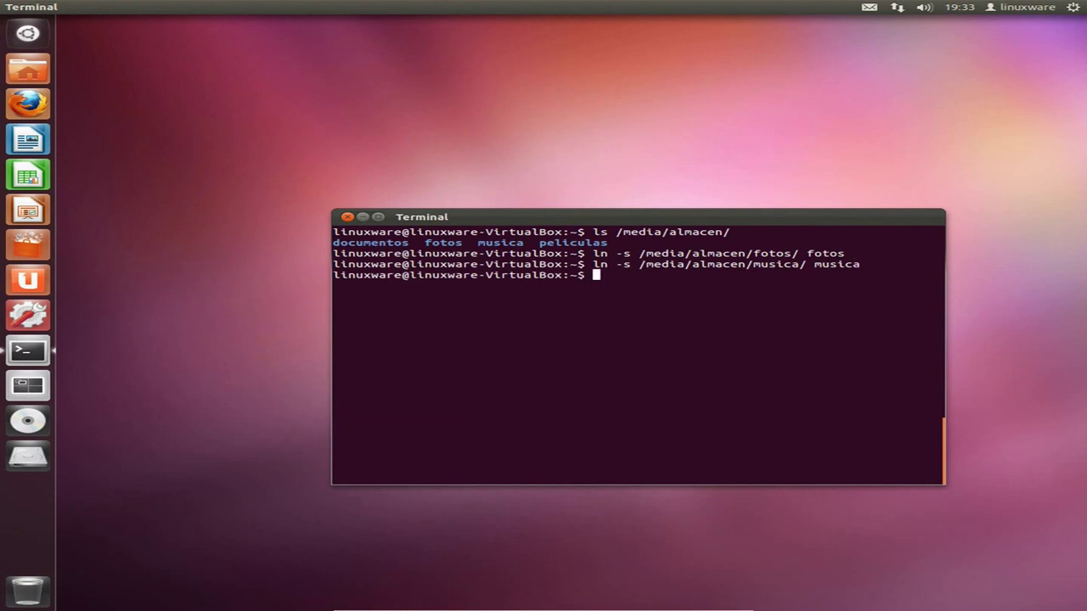
Create a symbolic link named peliculas in the home folder pointing to /media/almacen/peliculas/.
text(ln -s pe)
key(BackSpace)
key(BackSpace)
text(/media/al)
key(Tab)
text(pe)
key(Tab)
text(peliculas)
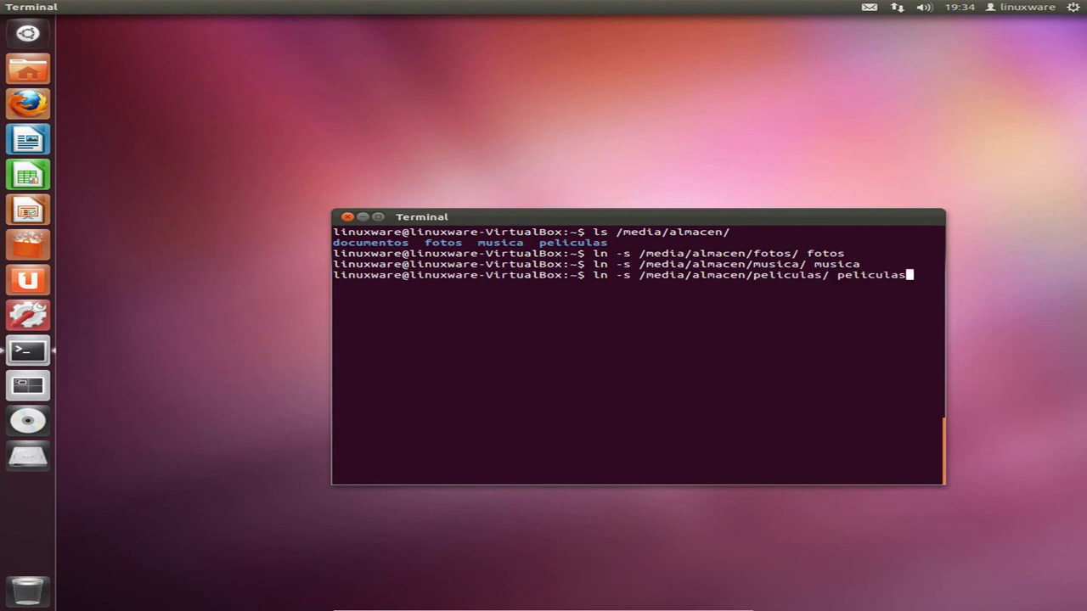
key(Return)
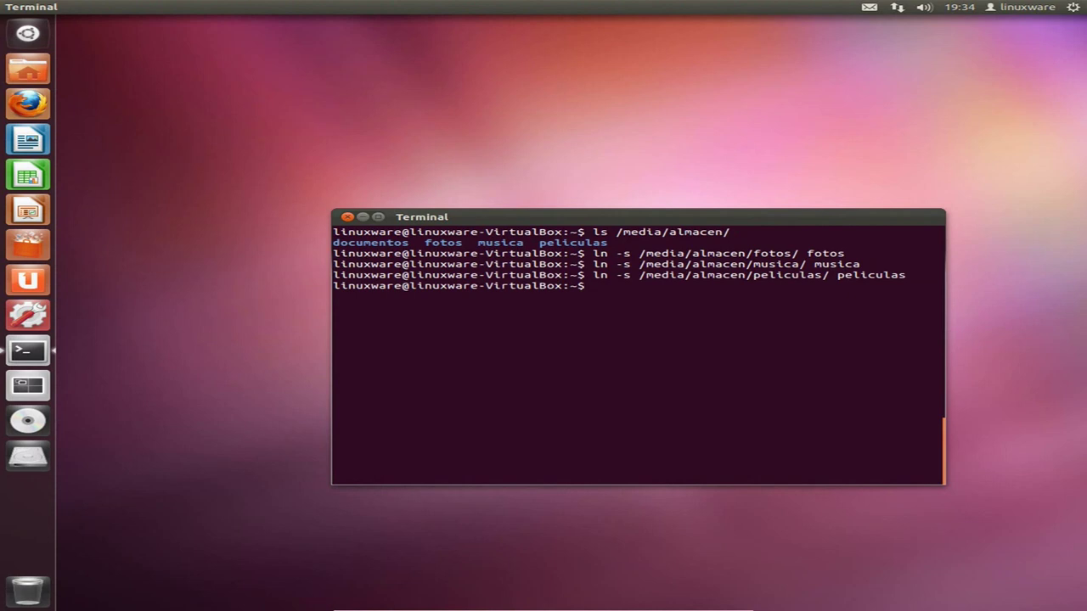
List the home folder with ls and delete the Descargas folder recursively with rm -r.
text(ls)
key(Return)
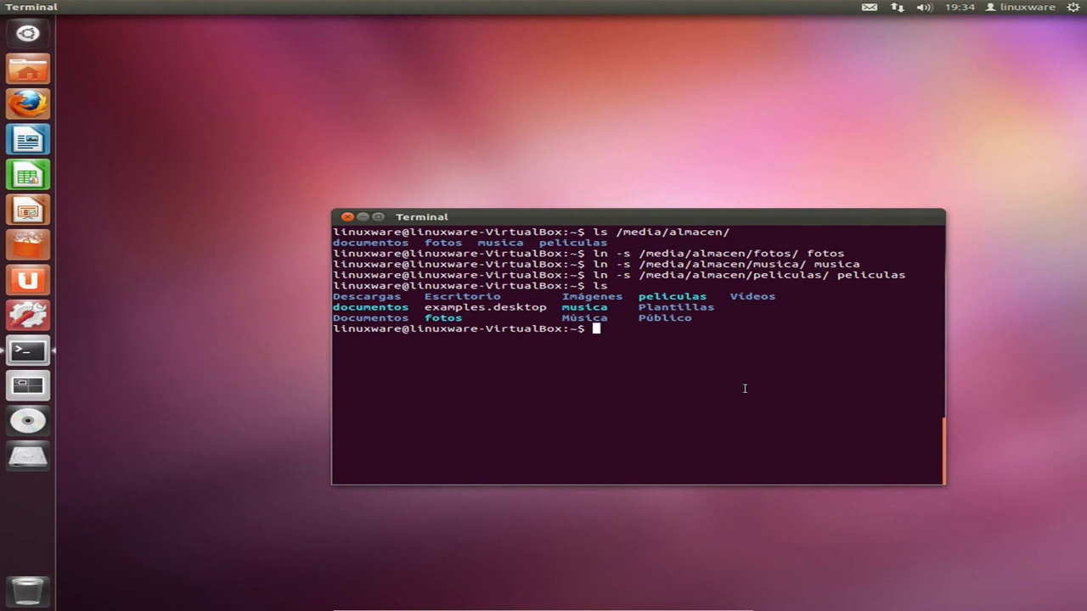
text(rm -r De)
key(Tab)
key(Return)
Delete the Documentos and Imágenes folders from the home folder recursively with rm -r.
text(rm -r)
text(Do)
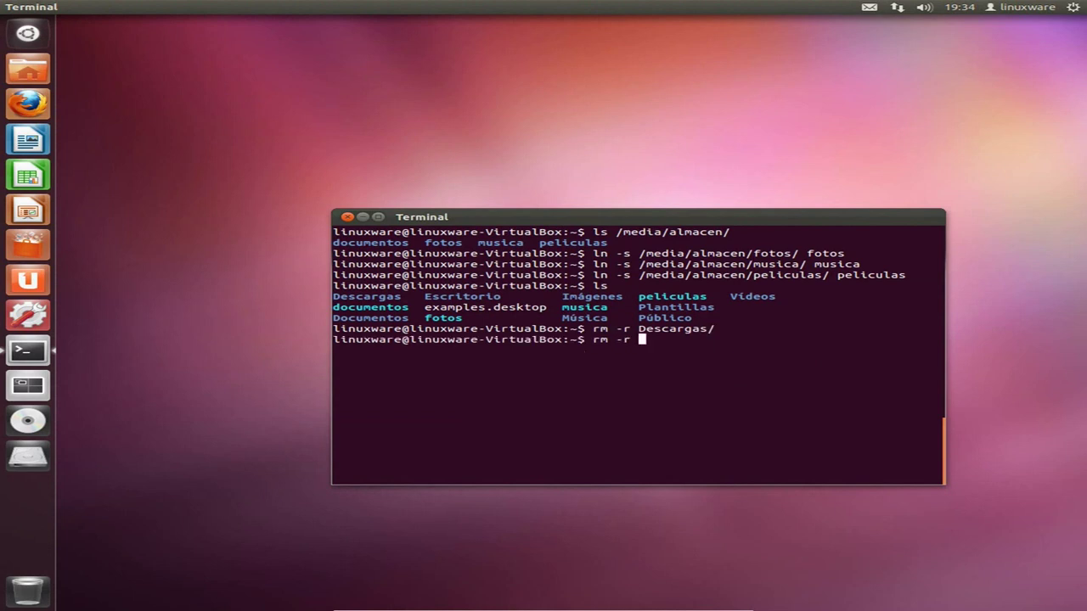
key(Tab)
key(Return)
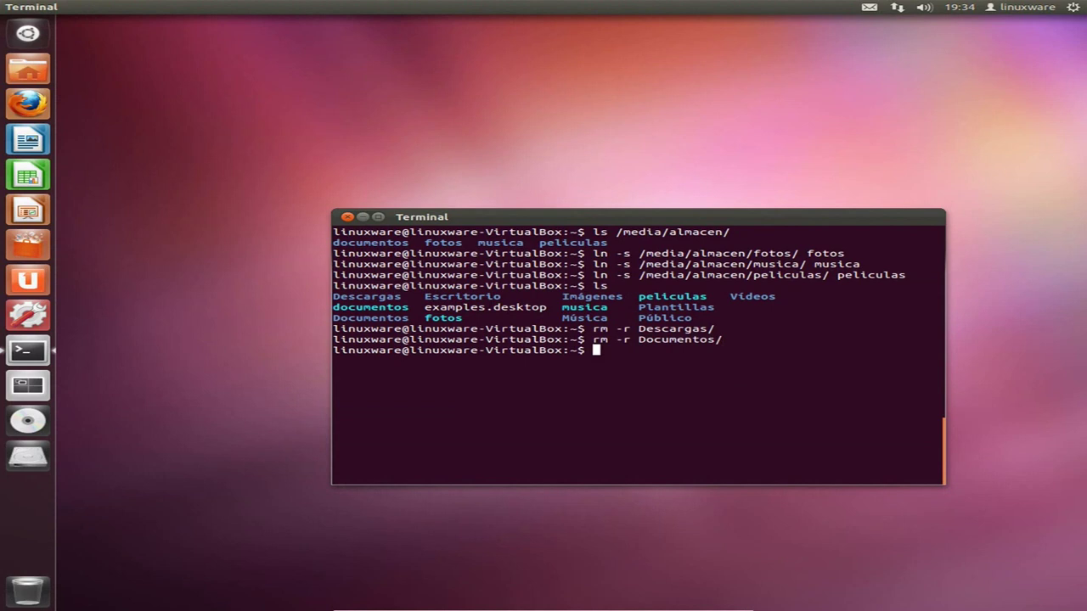
text(rm -r Im)
key(Tab)
key(Return)
Delete the Música and Plantillas folders from the home folder recursively with rm -r.
text(rm -r Mu)
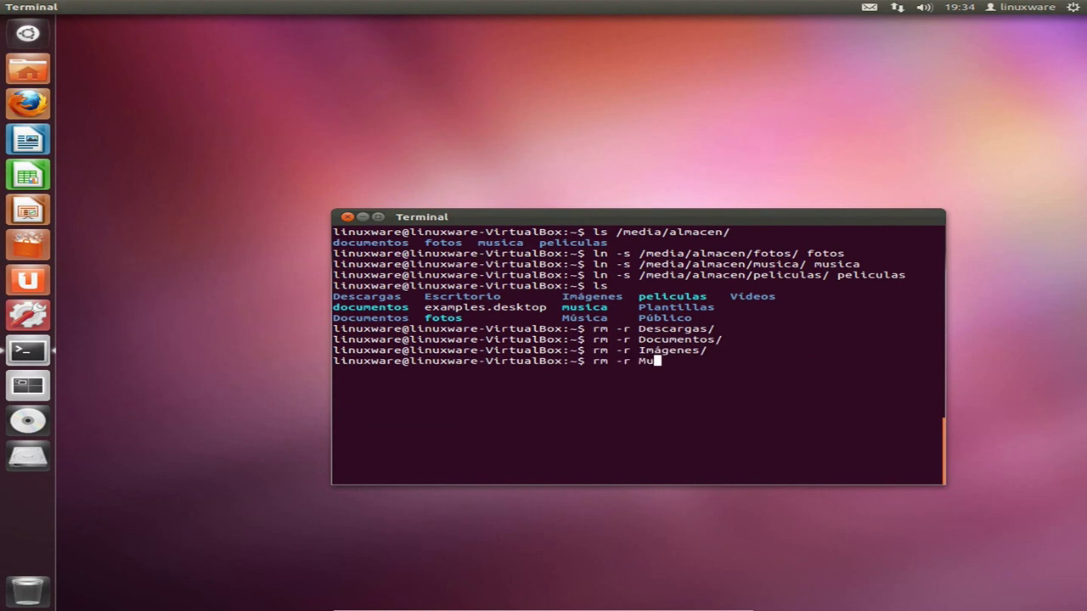
key(Tab)
key(Return)
text(rm -r Pl)
key(Tab)
key(Return)
Delete the Público and Vídeos folders from the home folder recursively with rm -r.
text(rm -r)
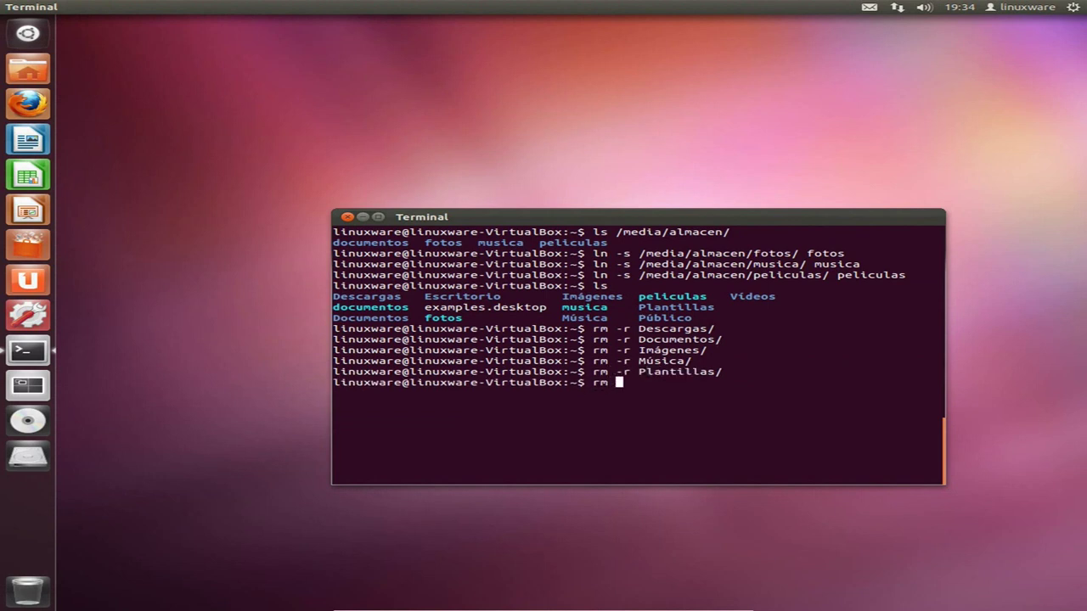
text( Pu)
key(Tab)
key(Return)
text(rm -r V)
key(Tab)
key(Return)
text(ls)
key(BackSpace)
key(BackSpace)
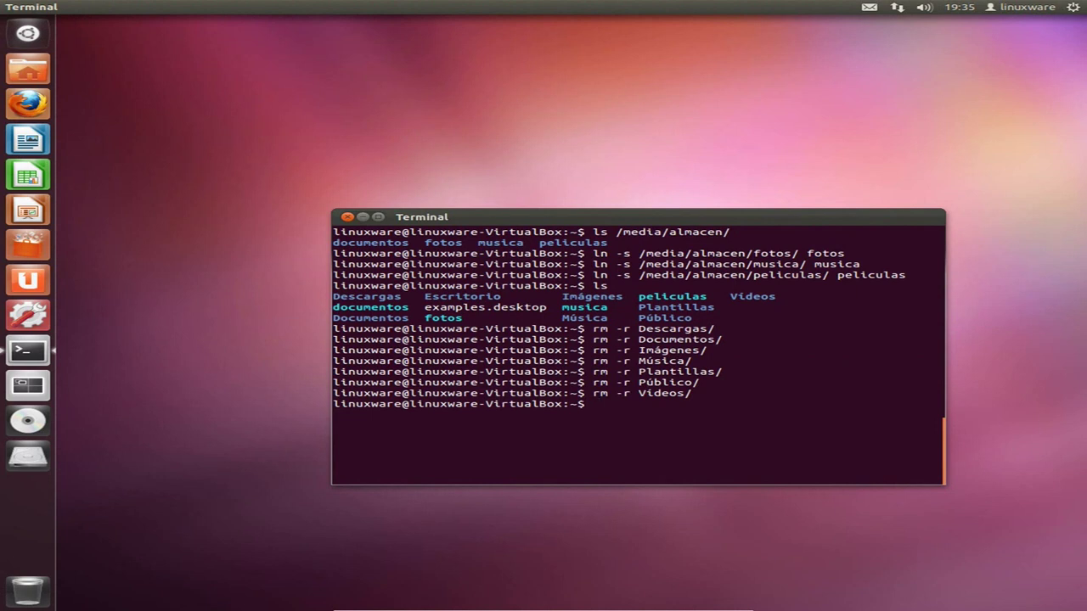
Delete the examples.desktop file with rm and list the home folder's contents with ls.
text(rm ex)
key(Tab)
key(Return)
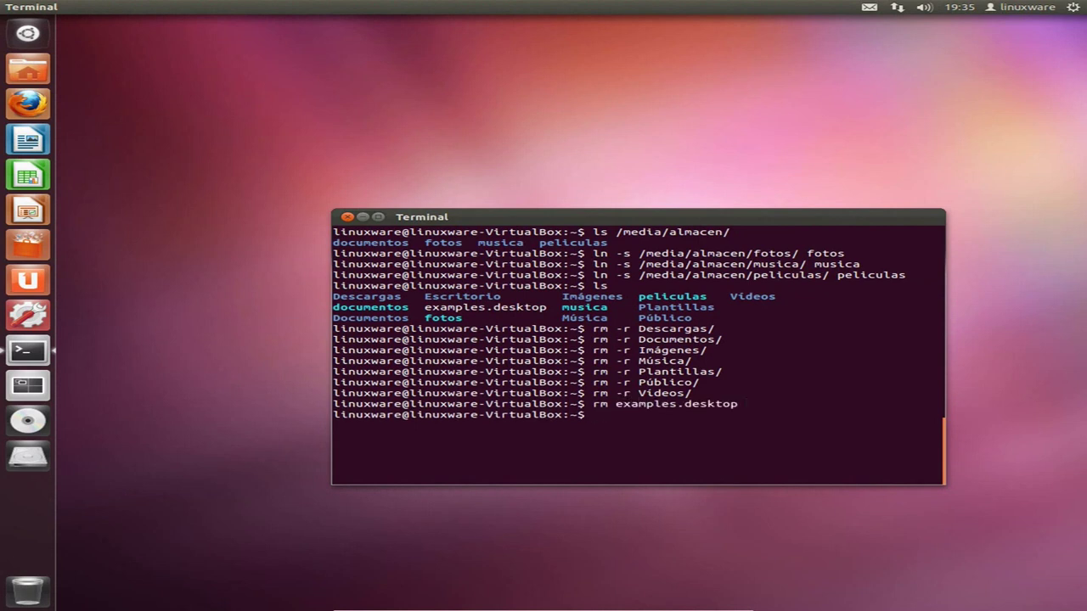
text(ls)
key(Return)
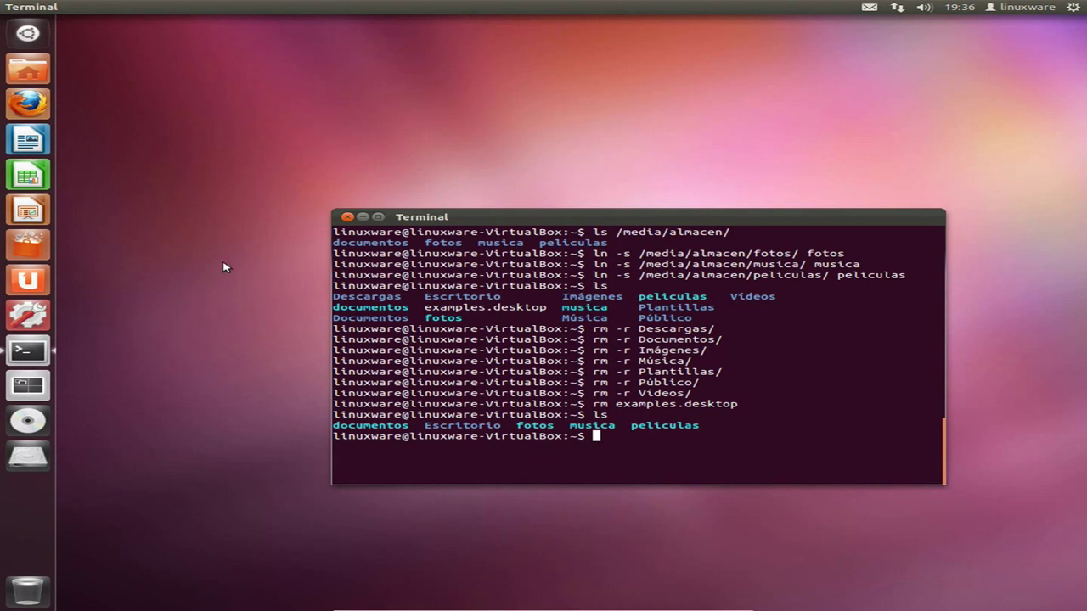
Close the terminal and open the home folder in the file manager, with its window away from the screen corner.
click(346, 218)
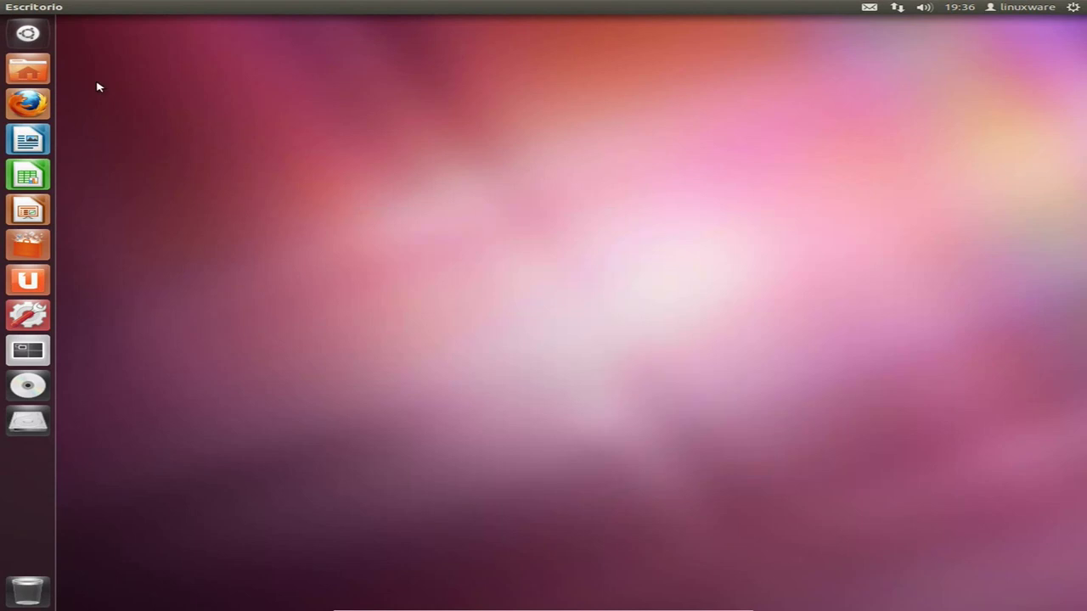
click(38, 73)
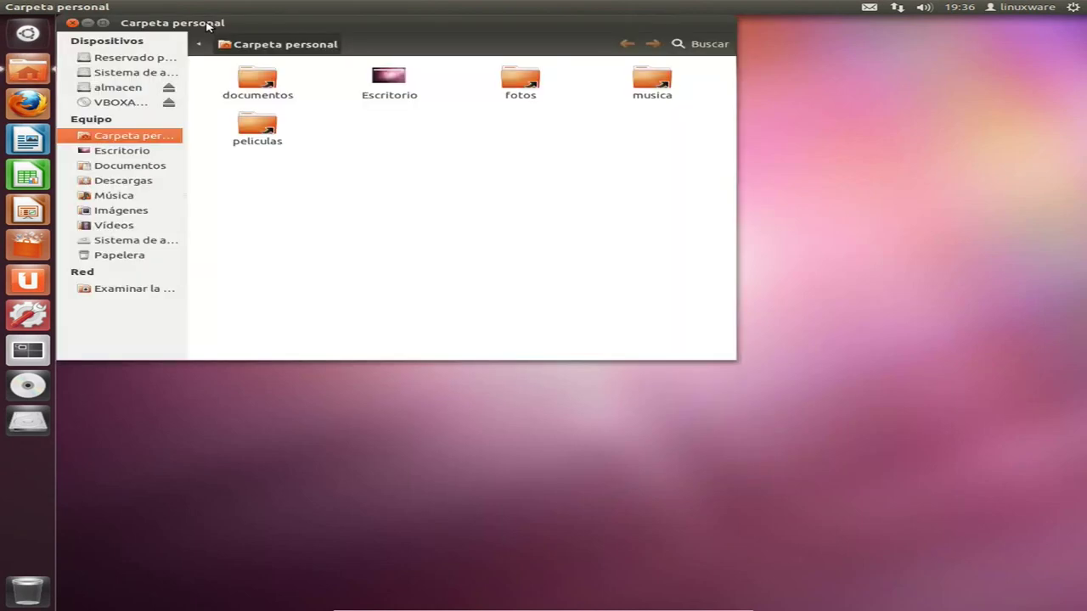
drag(208, 23, 353, 108)
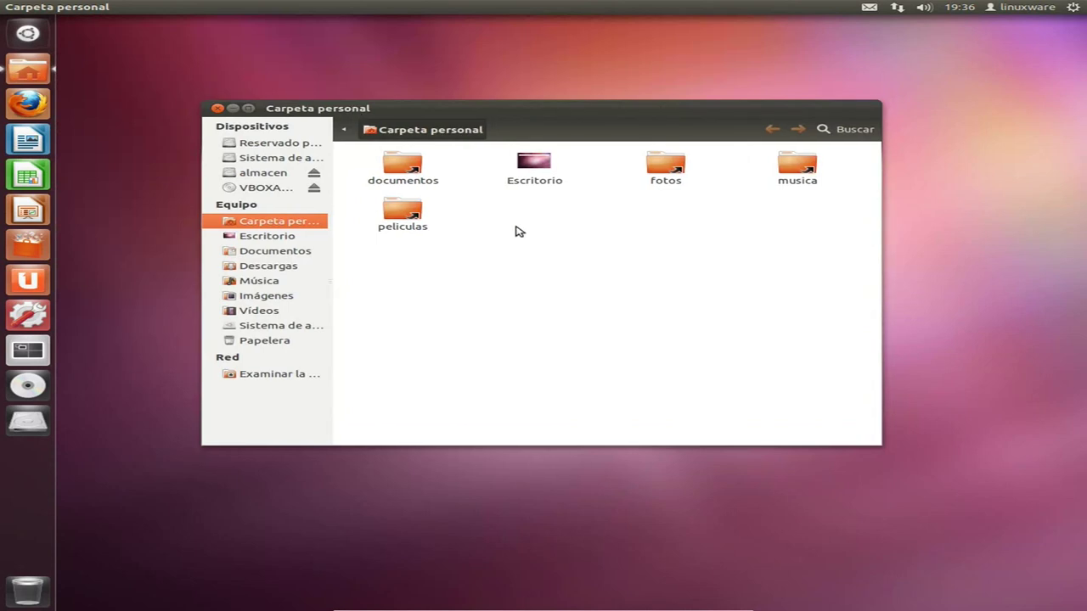
Set the custom icon of the documentos link to apple-red.png from the pixmaps folder through its properties.
right_click(403, 169)
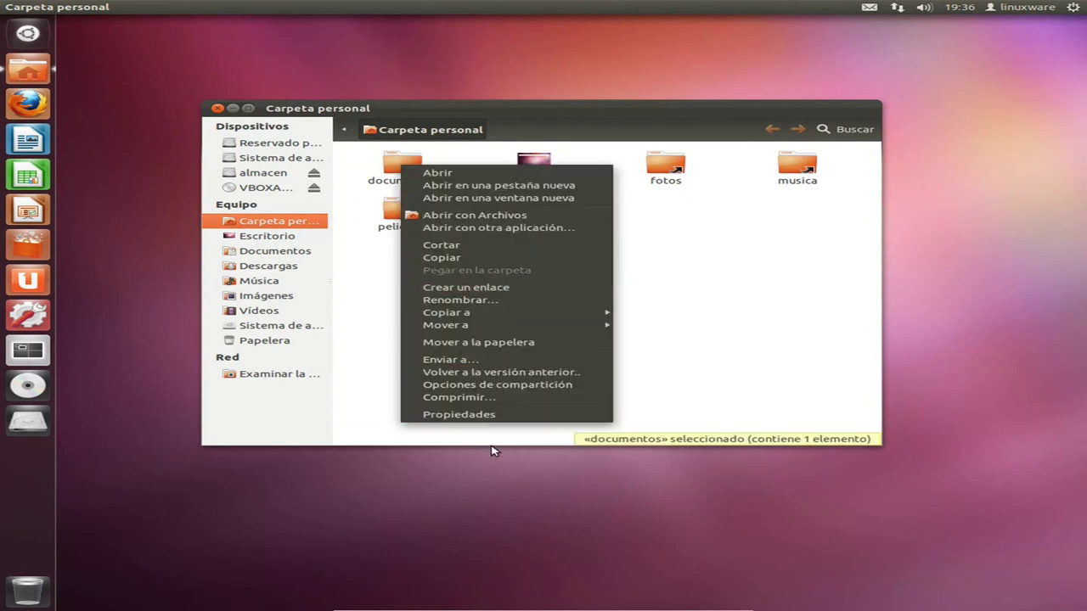
click(473, 416)
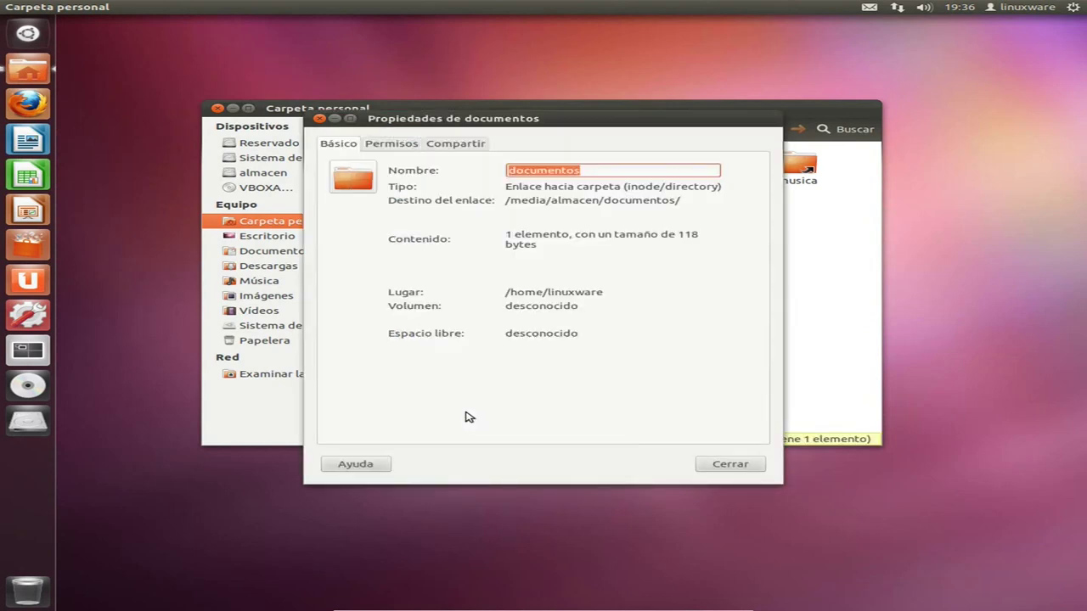
click(355, 189)
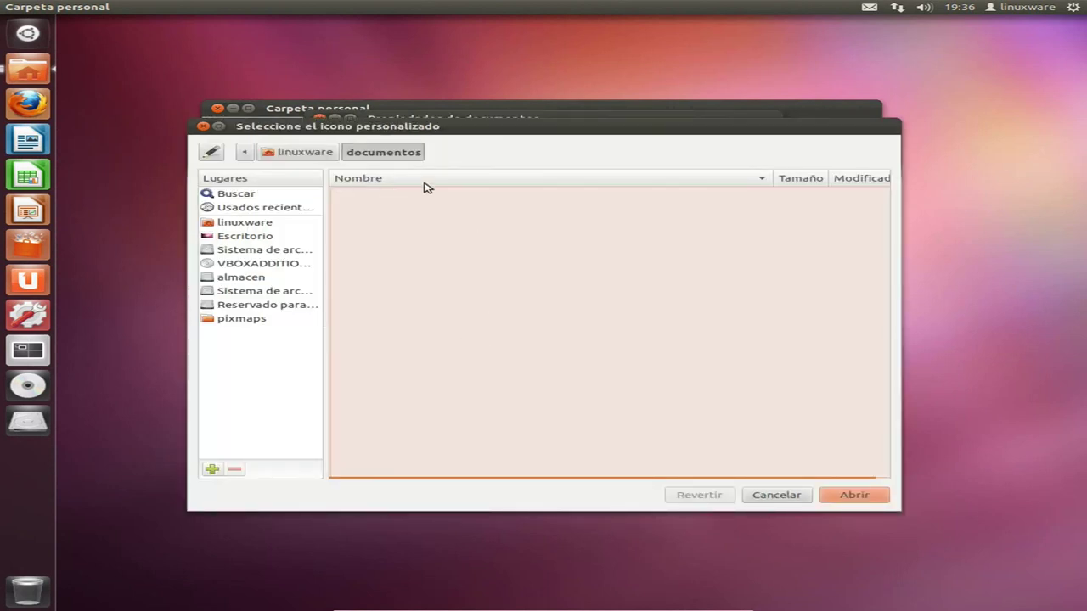
click(791, 498)
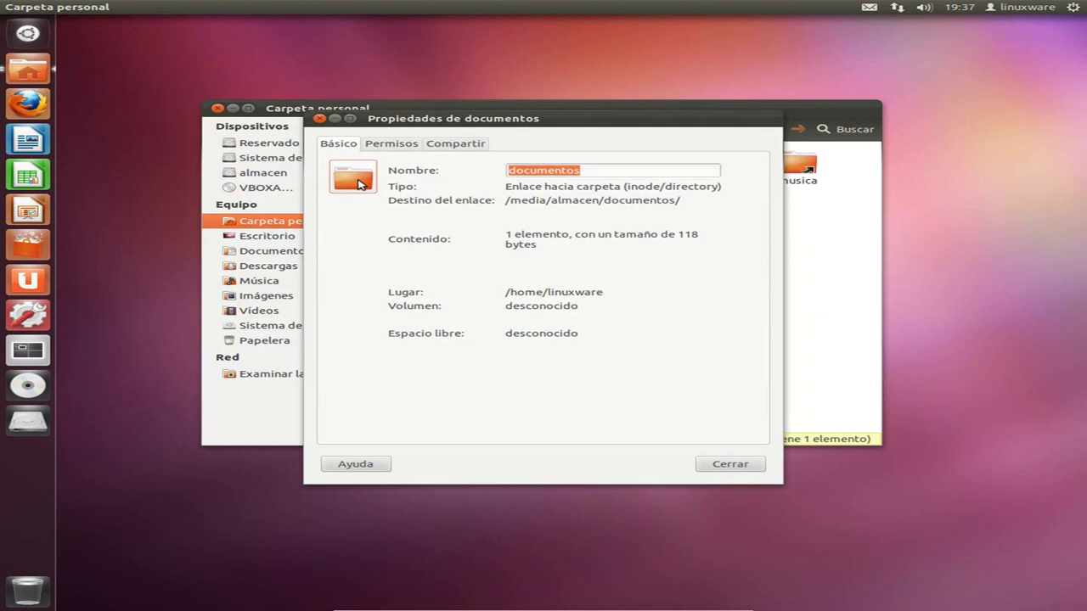
click(360, 184)
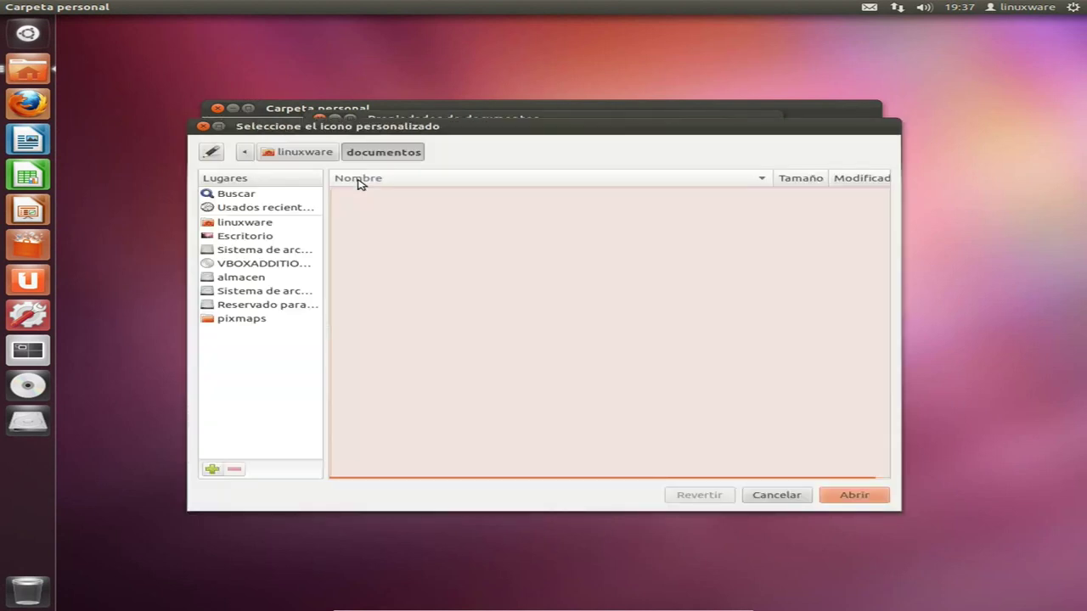
click(272, 223)
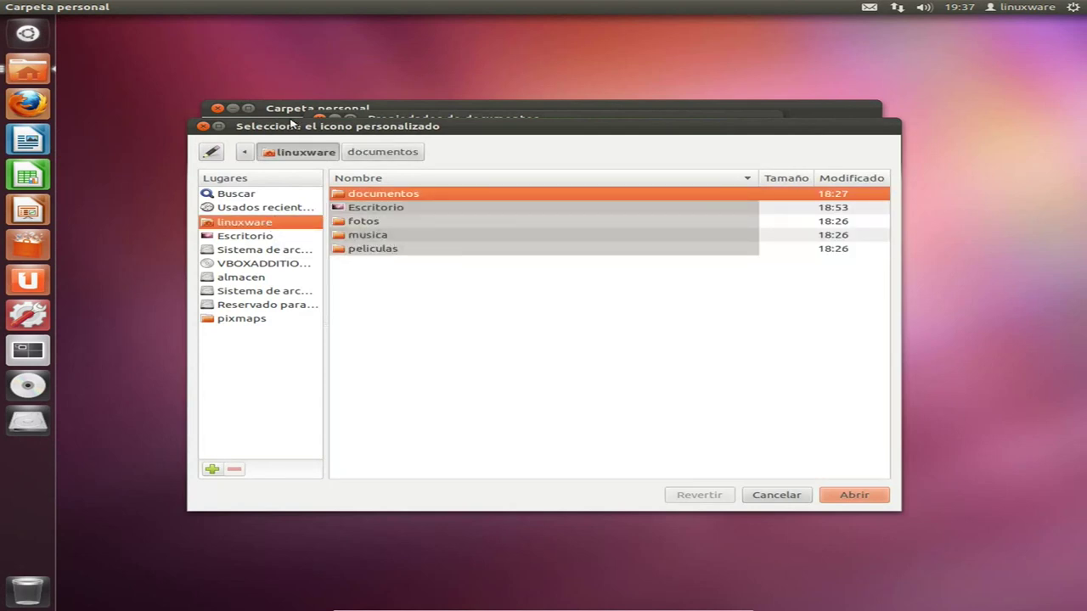
drag(293, 124, 338, 118)
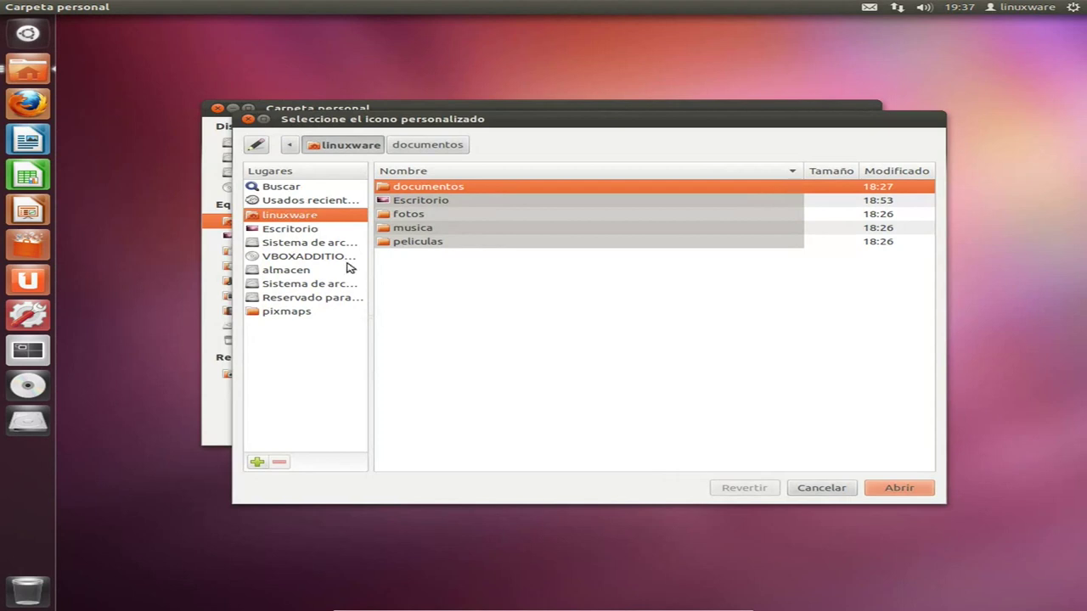
click(327, 313)
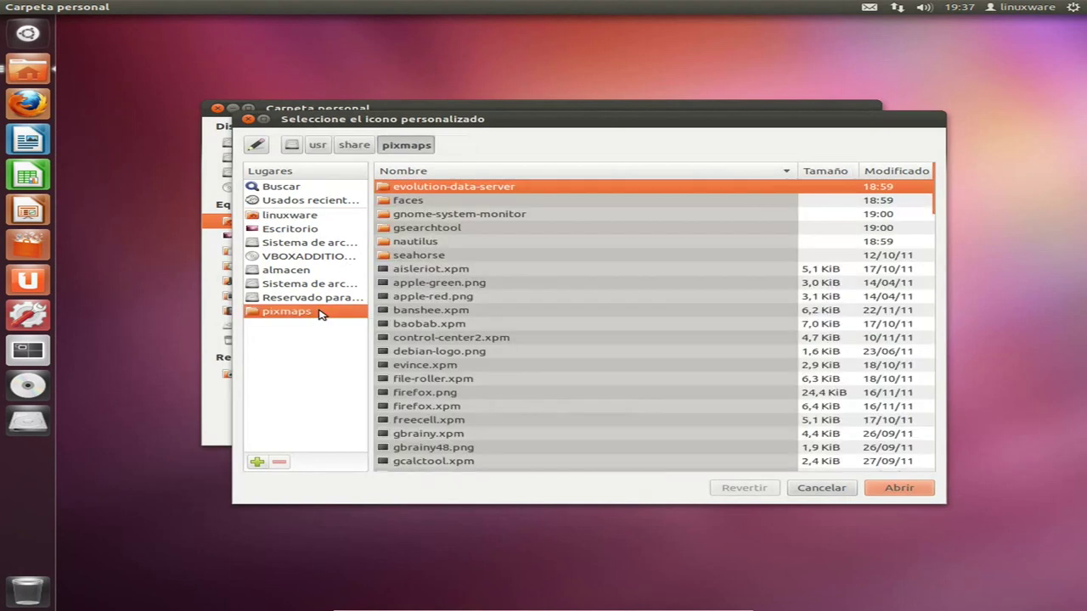
click(462, 299)
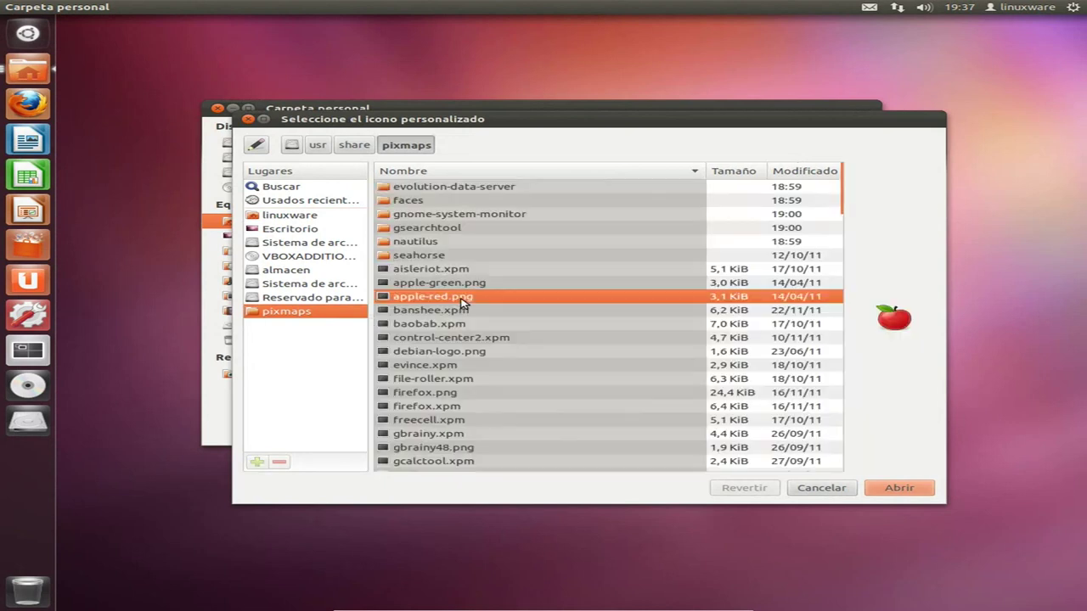
click(899, 488)
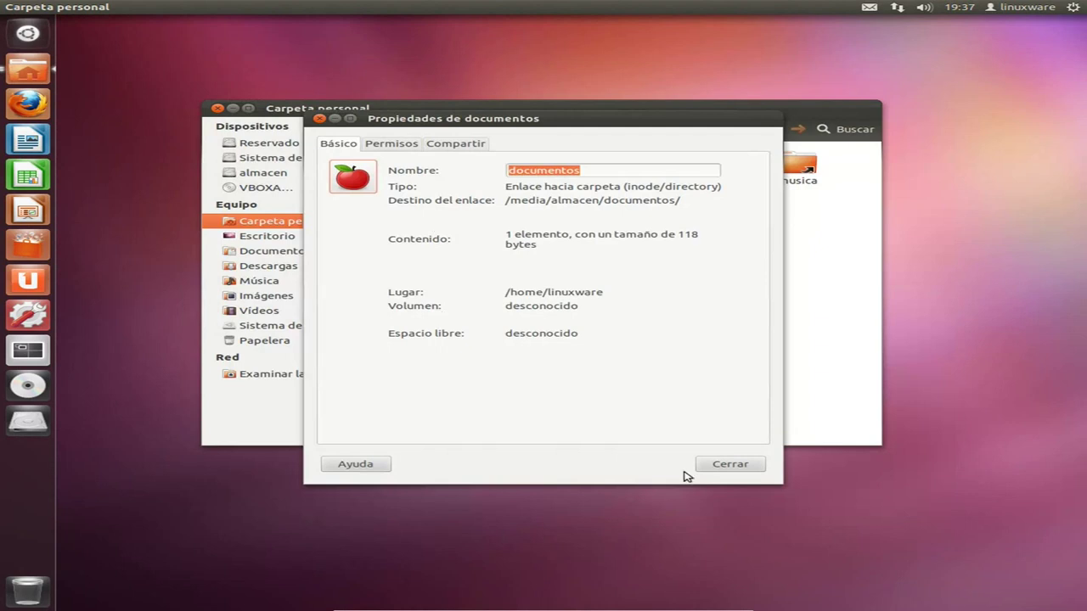
click(728, 467)
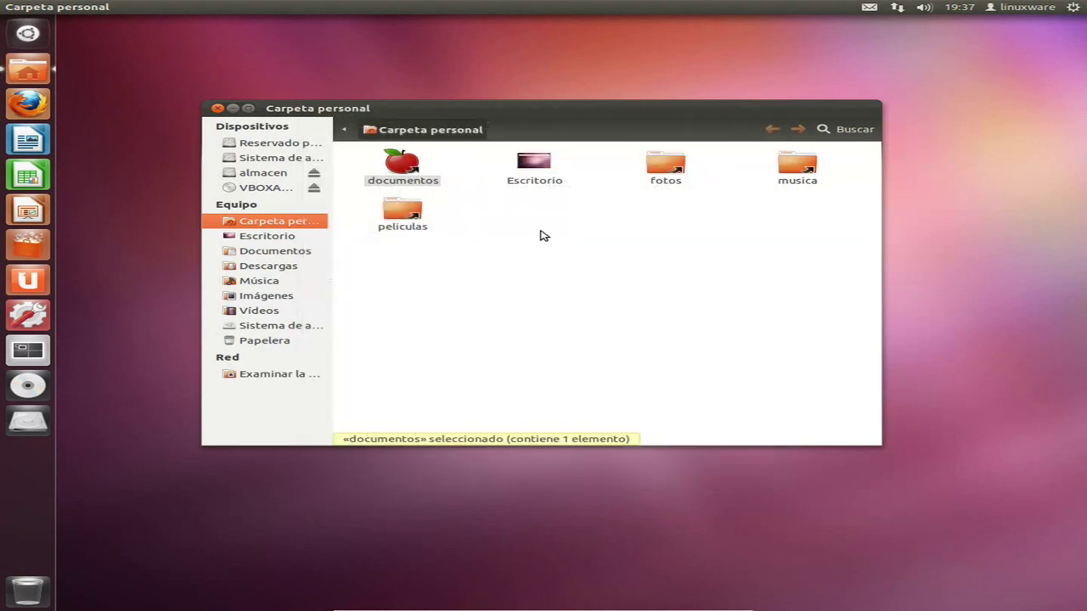
Select the fotos link in the home folder.
click(662, 166)
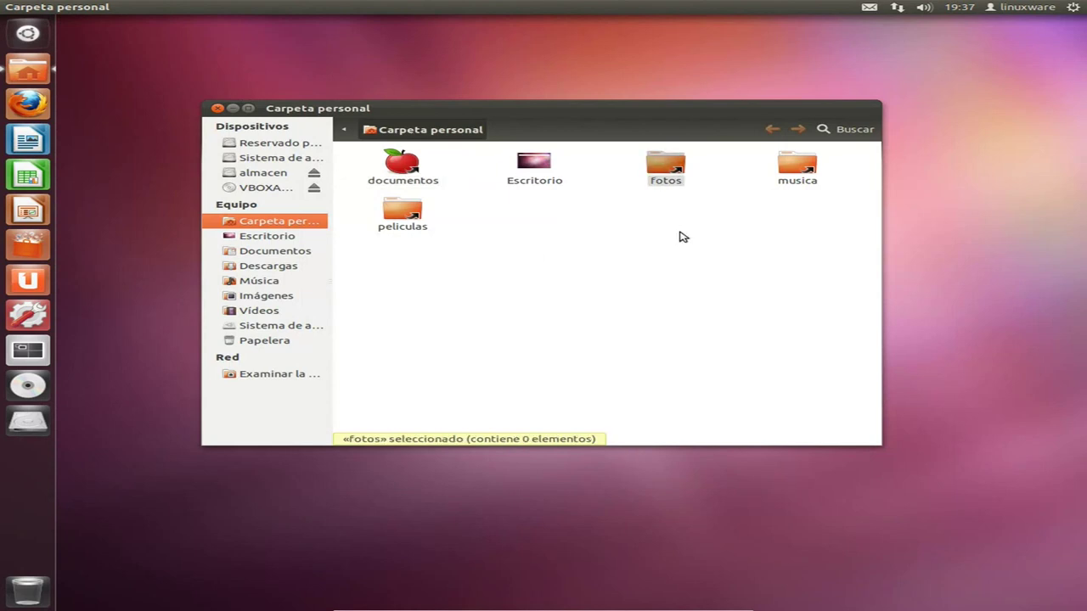